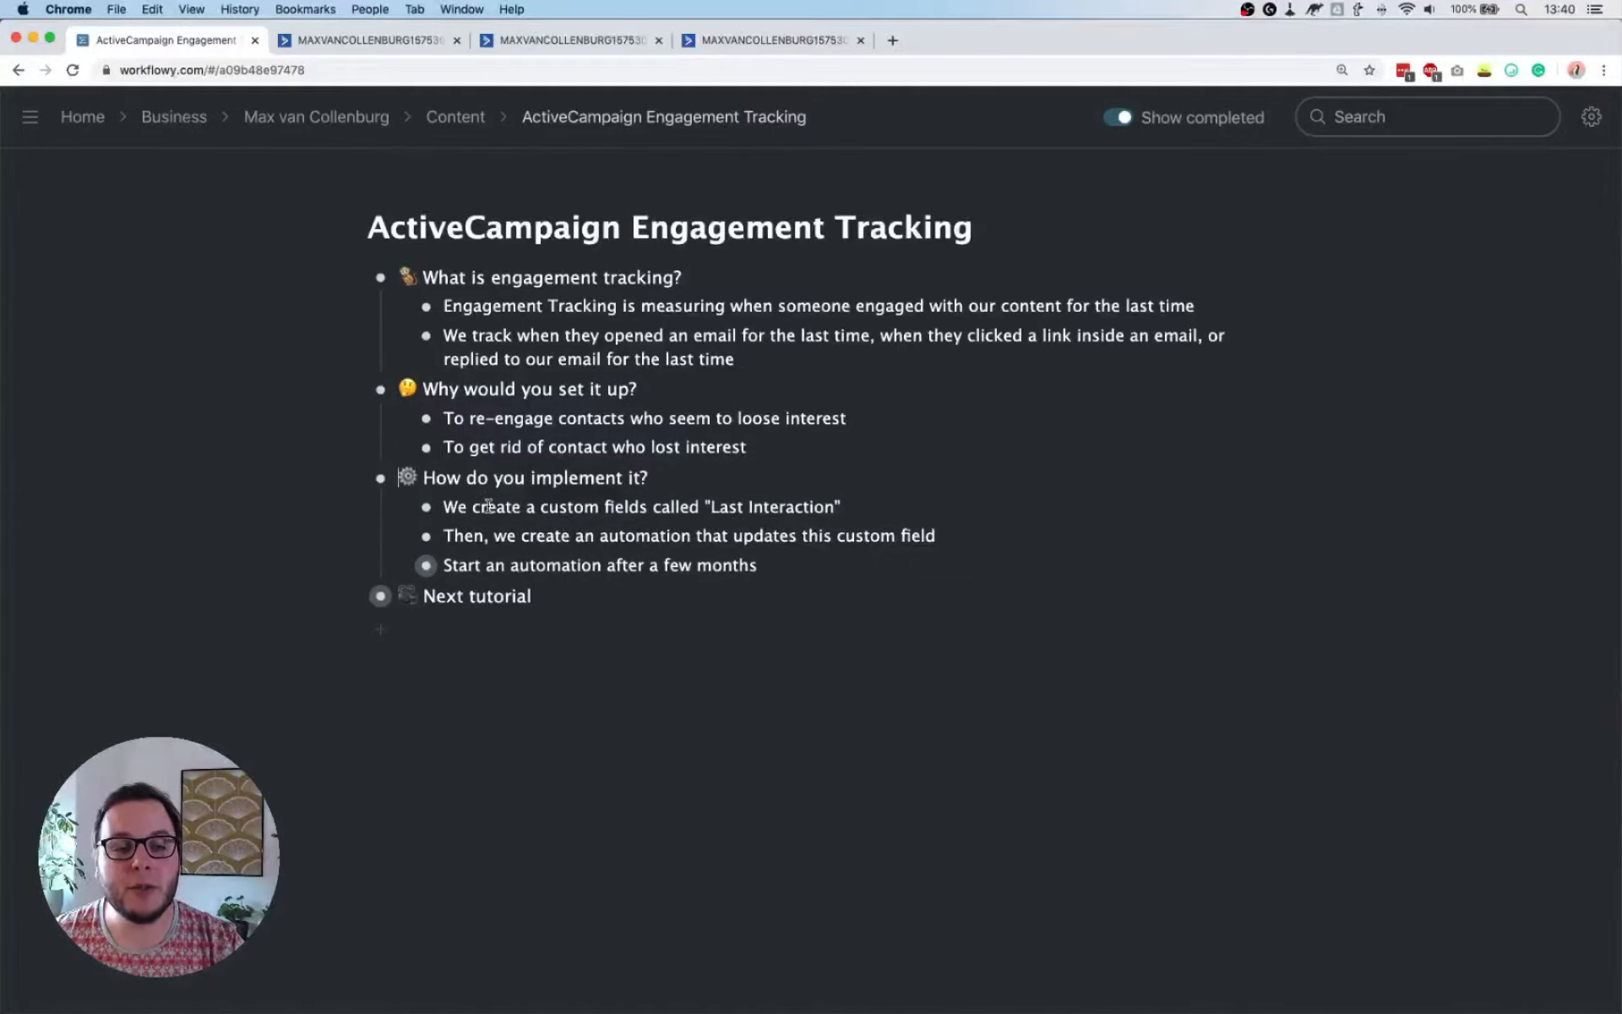
In ActiveCampaign, fill in a new contact field named Last Interaction in the Engagement group with type Date, and discard it
left_click(371, 42)
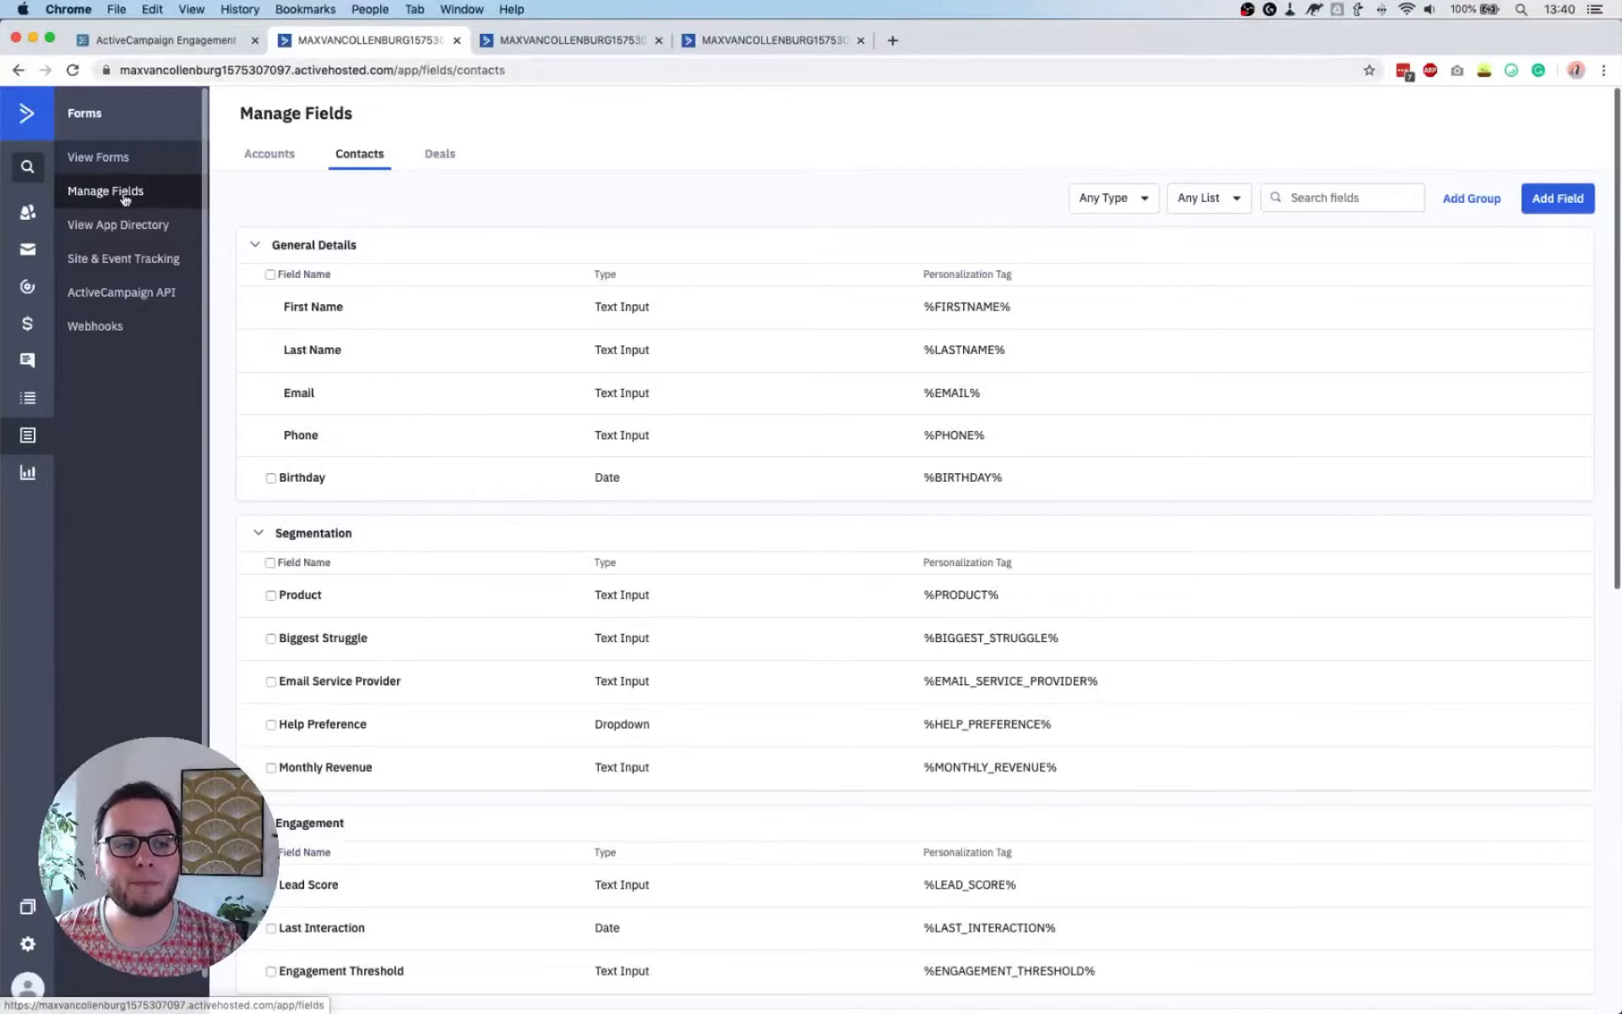
left_click(1568, 200)
left_click(699, 492)
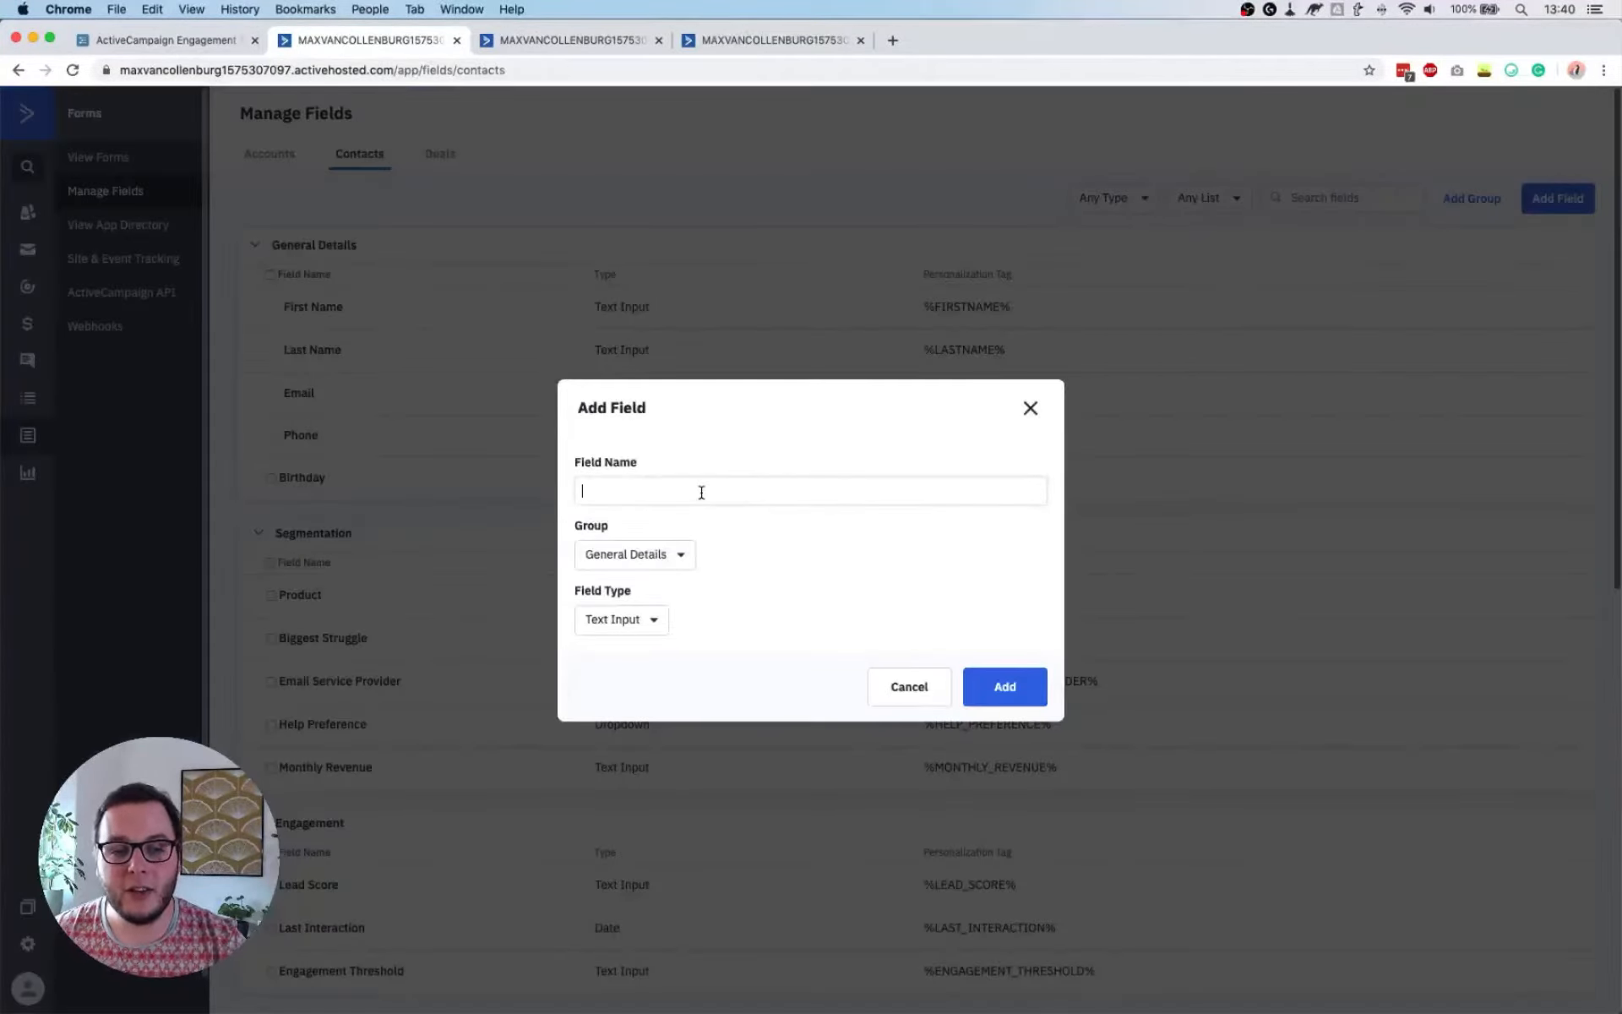
type("Last Interaction")
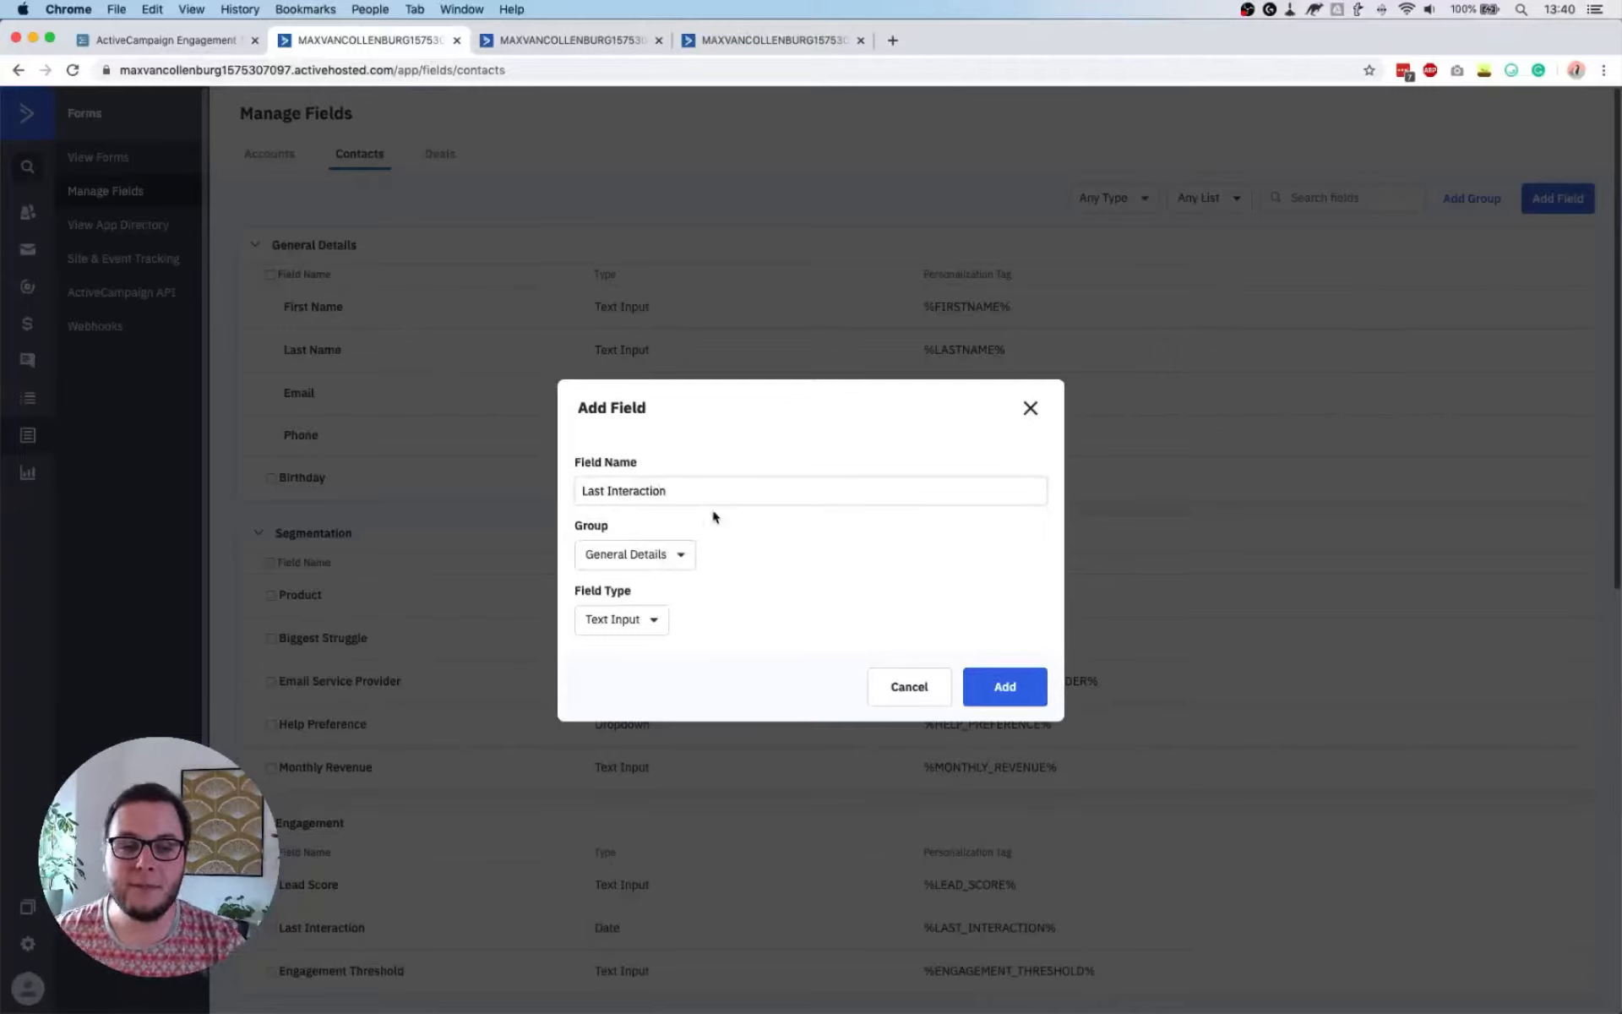
left_click(676, 554)
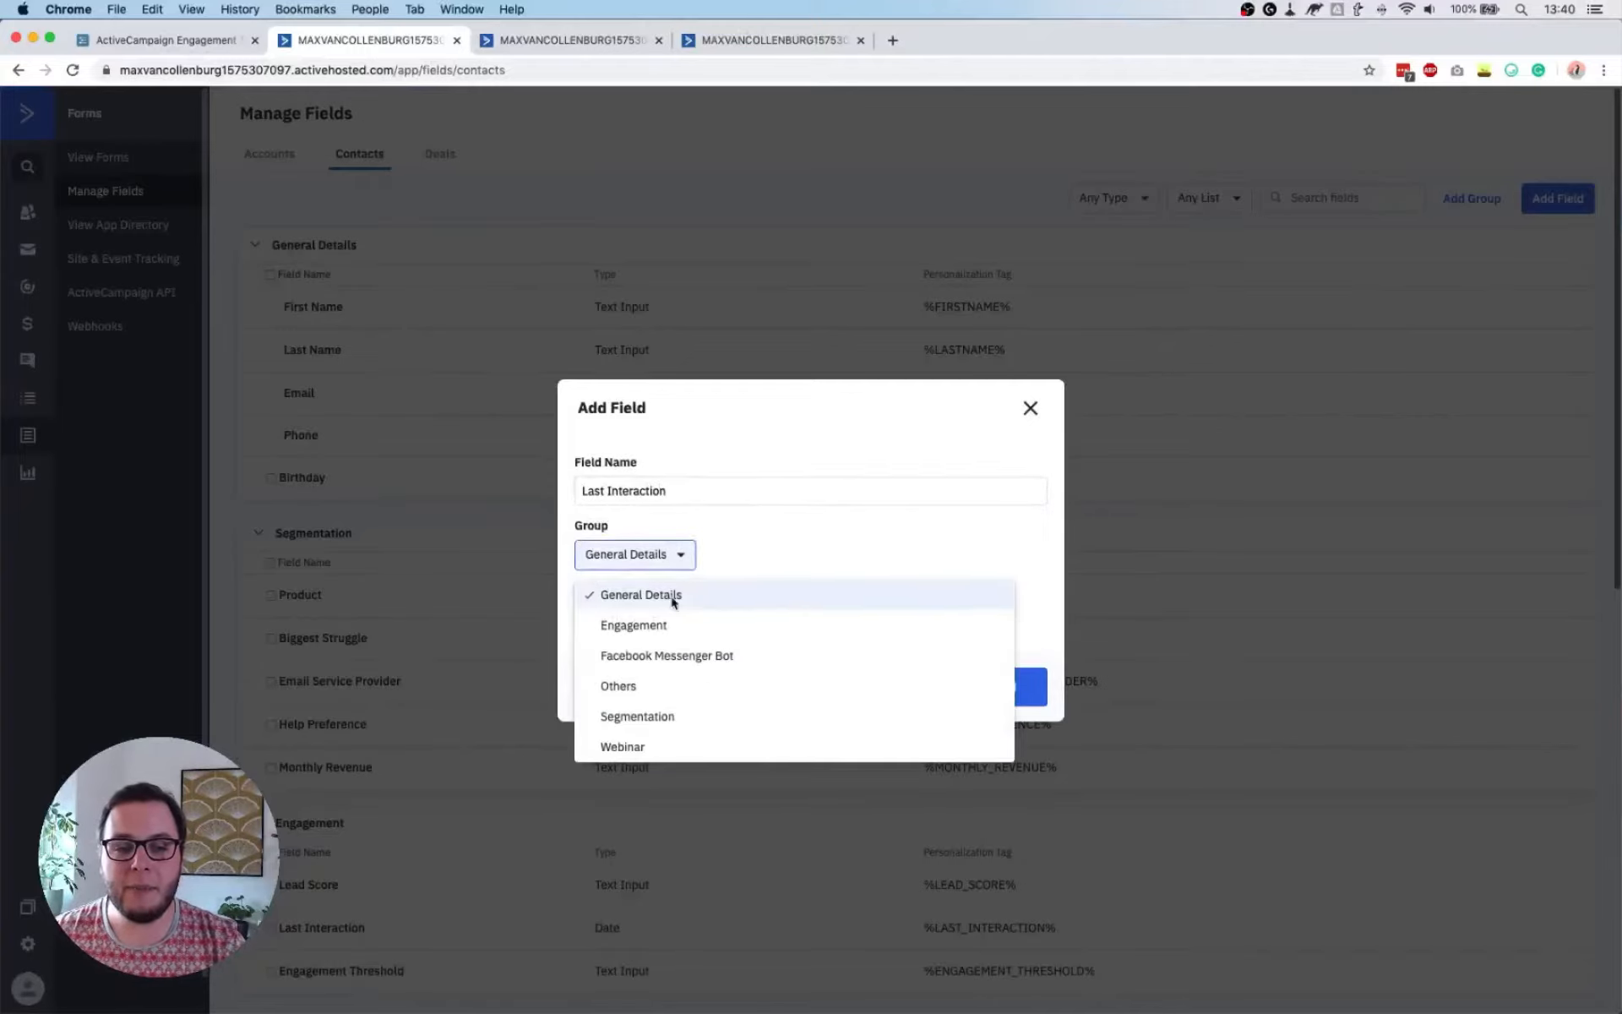
left_click(645, 625)
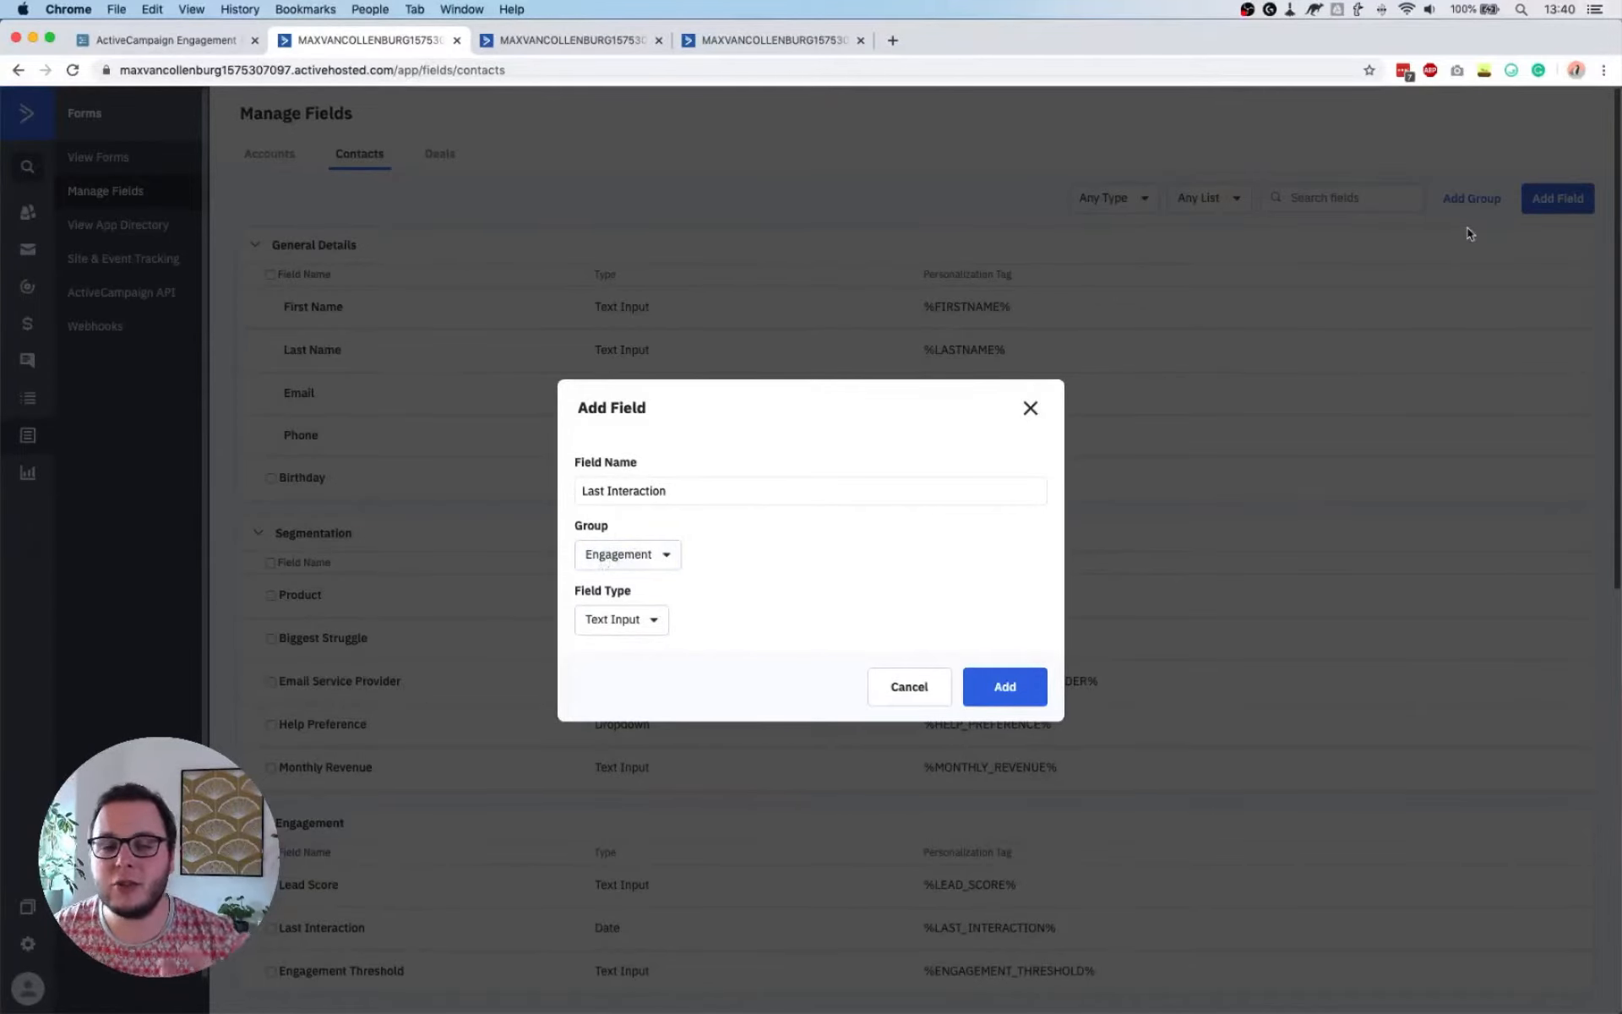
left_click(610, 619)
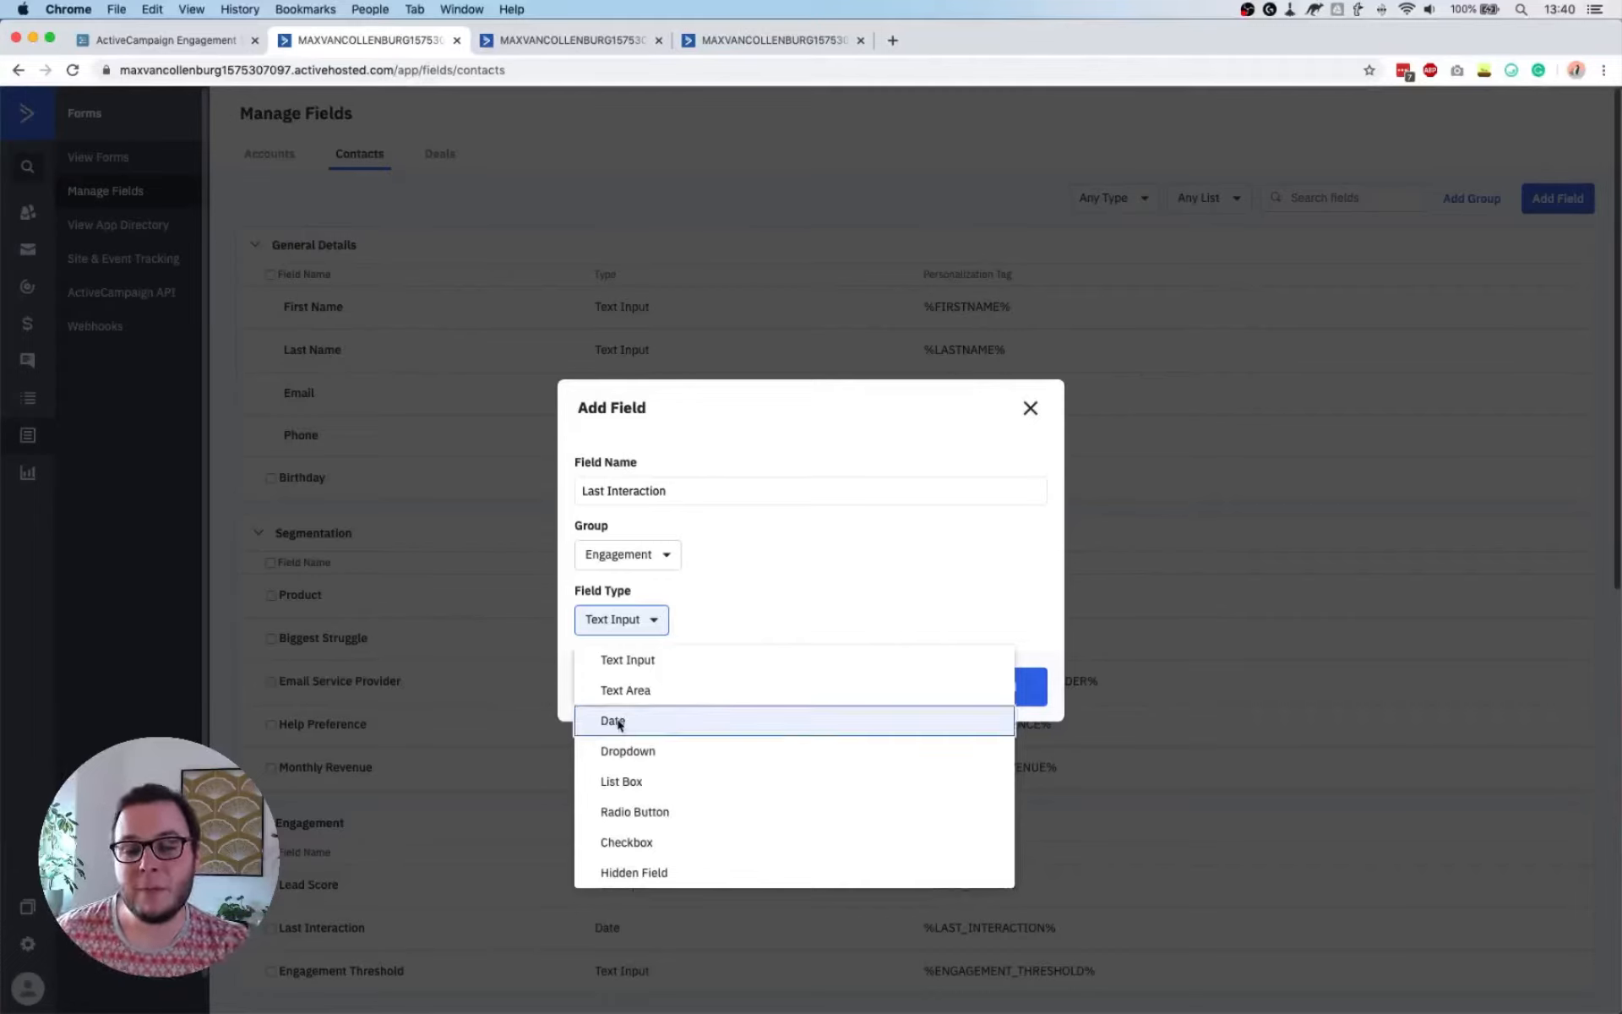
left_click(614, 720)
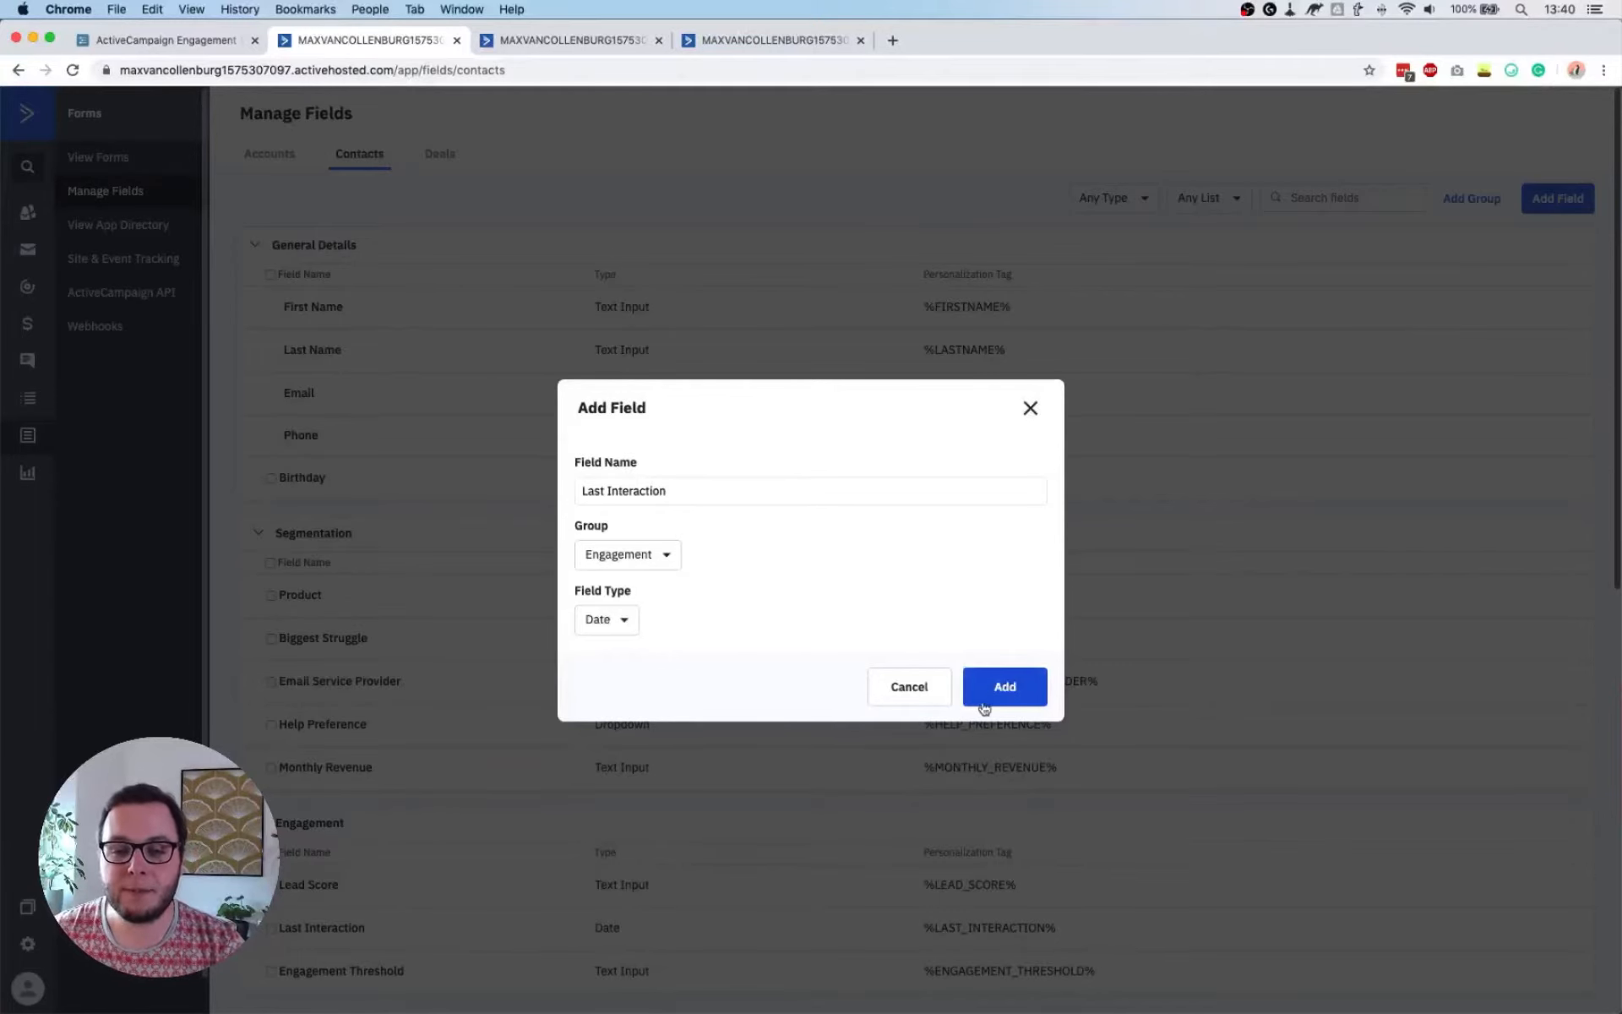
left_click(1031, 409)
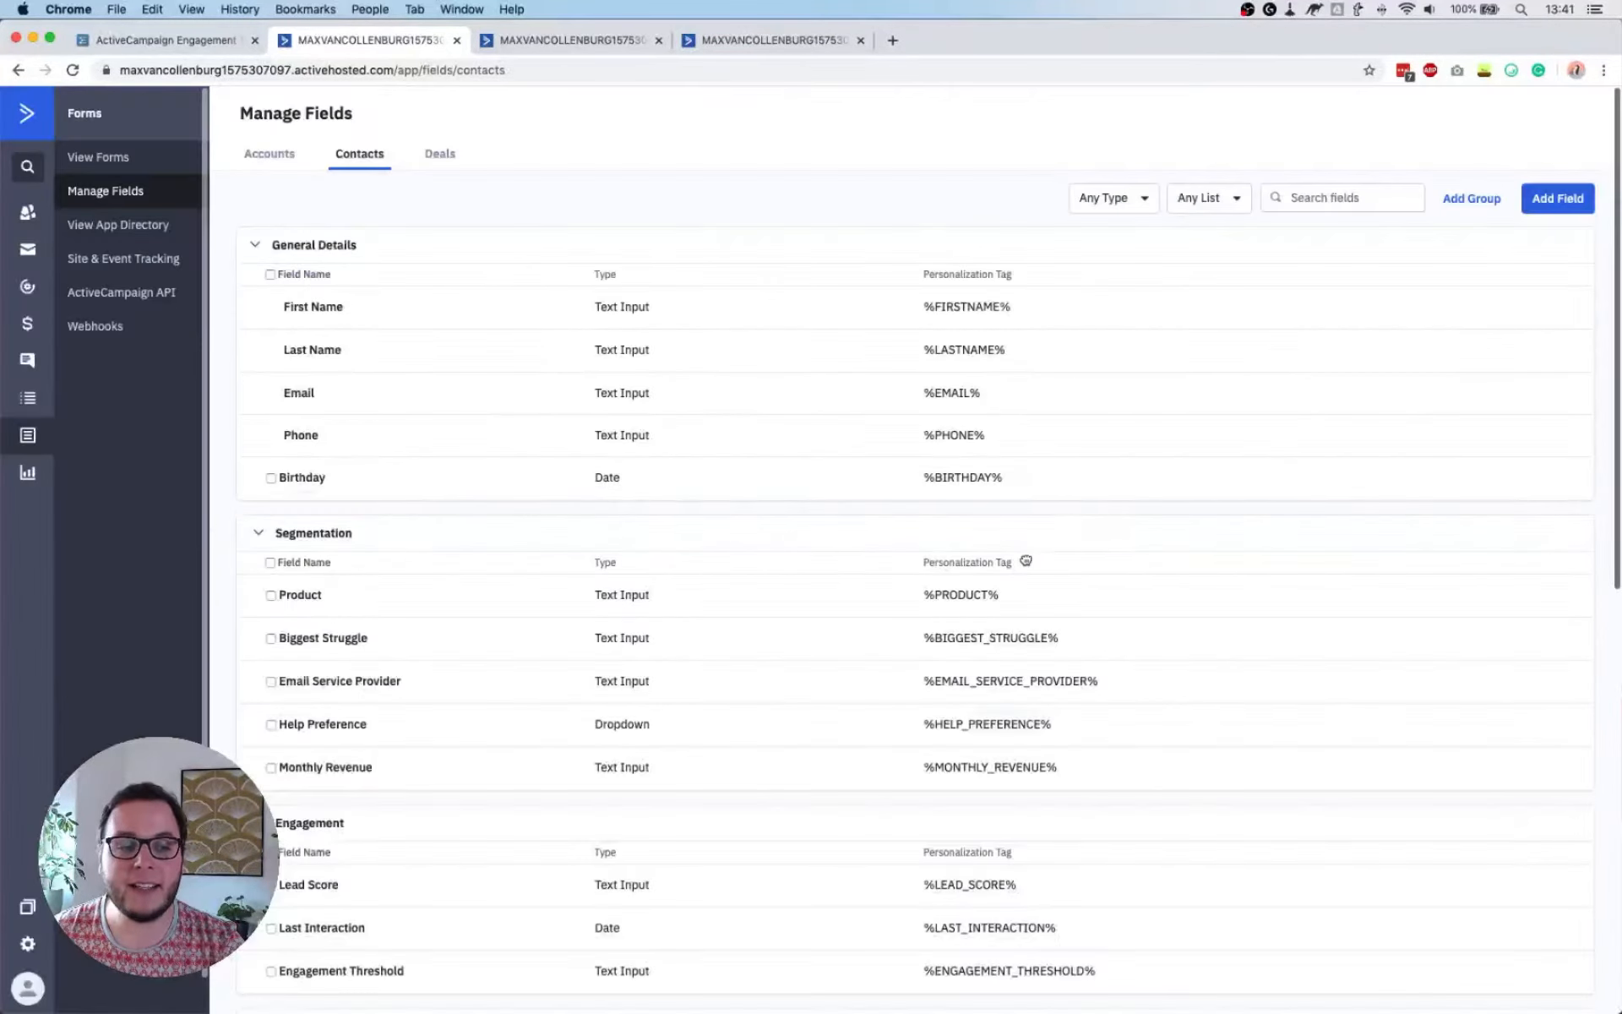
Look at the existing Last Interaction field in the Engagement group, and highlight the automation line in the WorkFlowy outline
scroll(1025, 557, "down", 2)
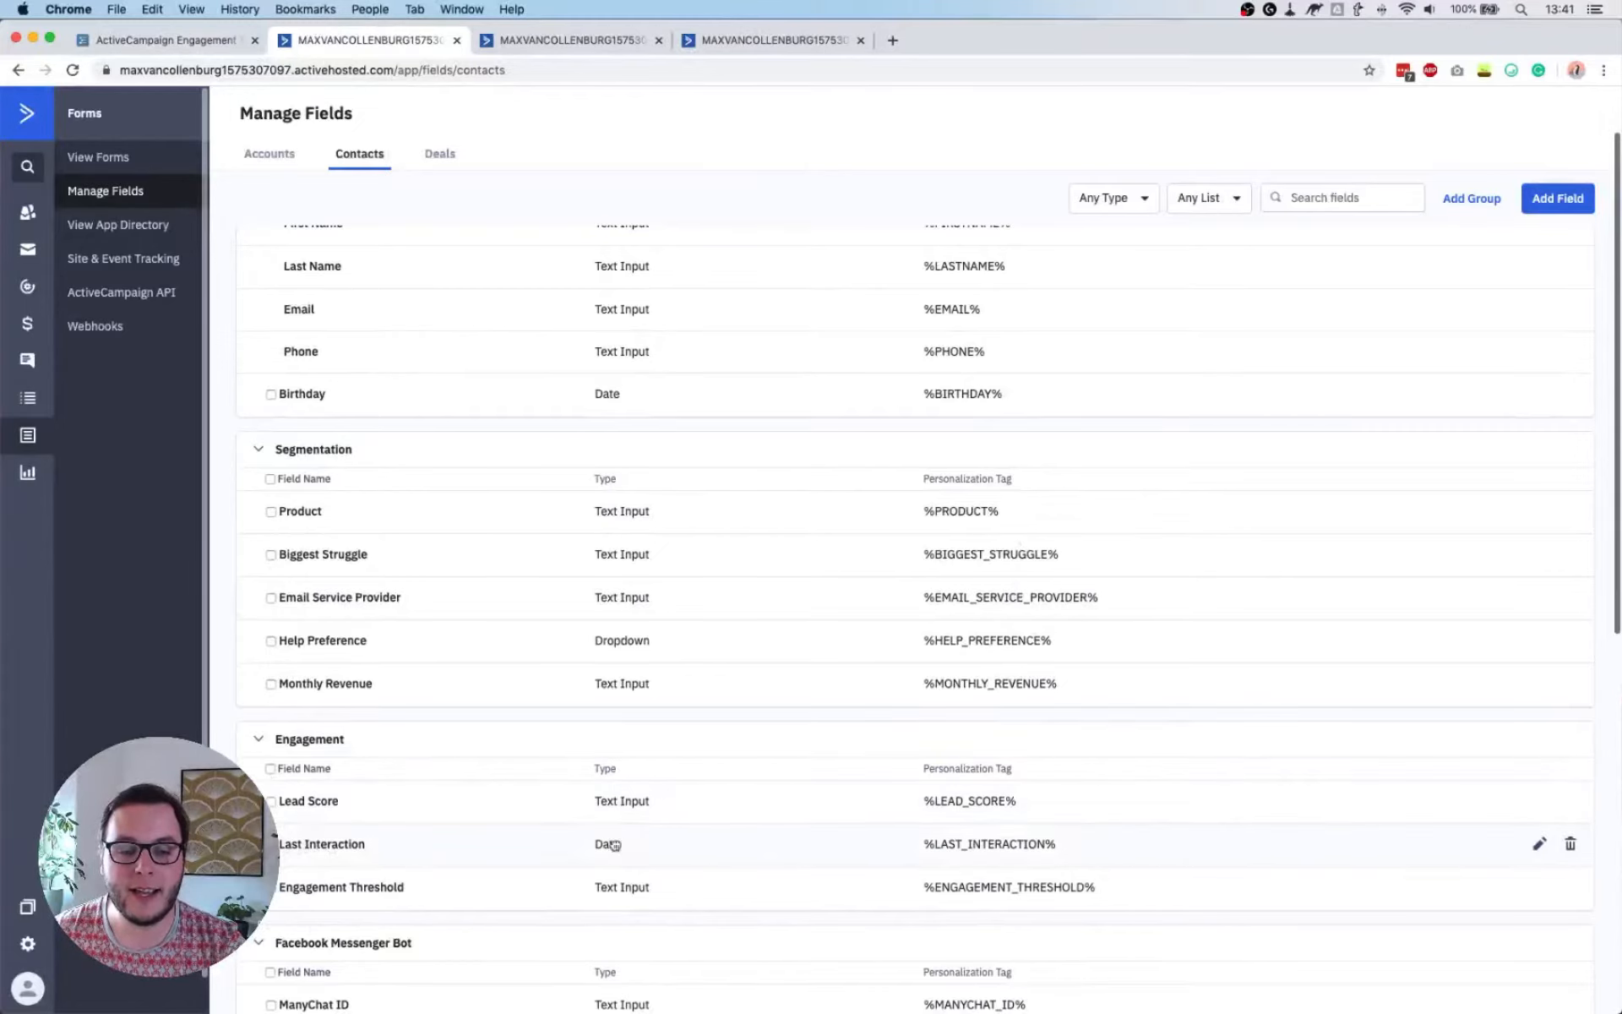
left_click(161, 41)
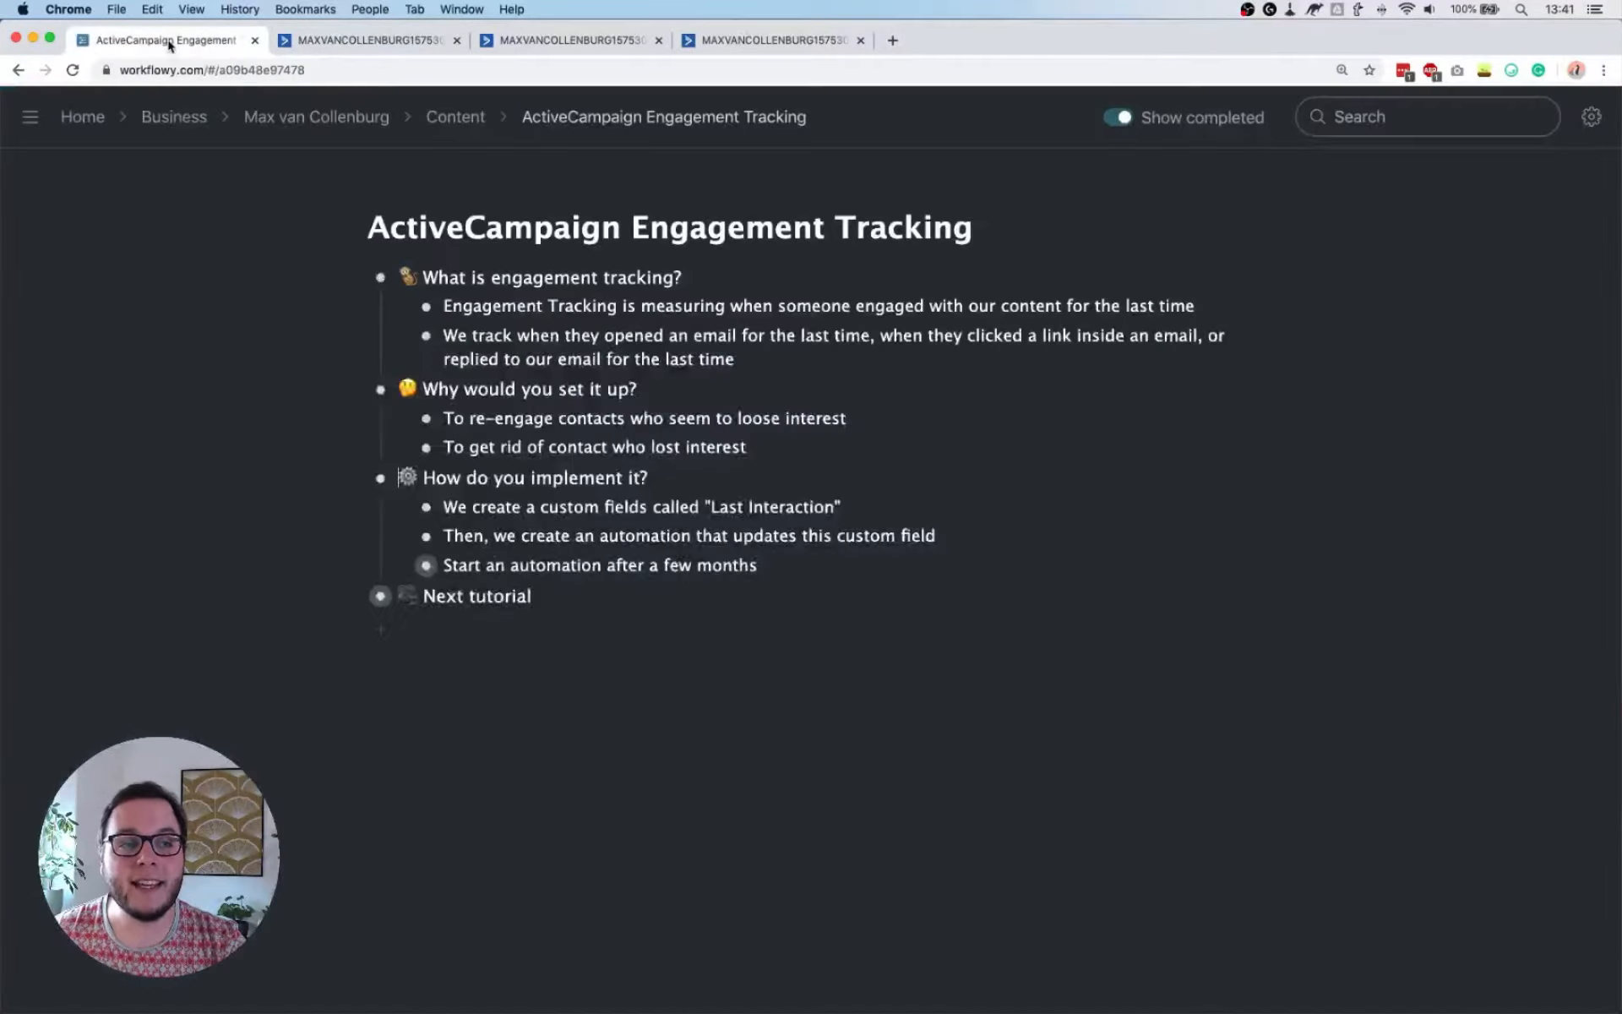
triple_click(536, 538)
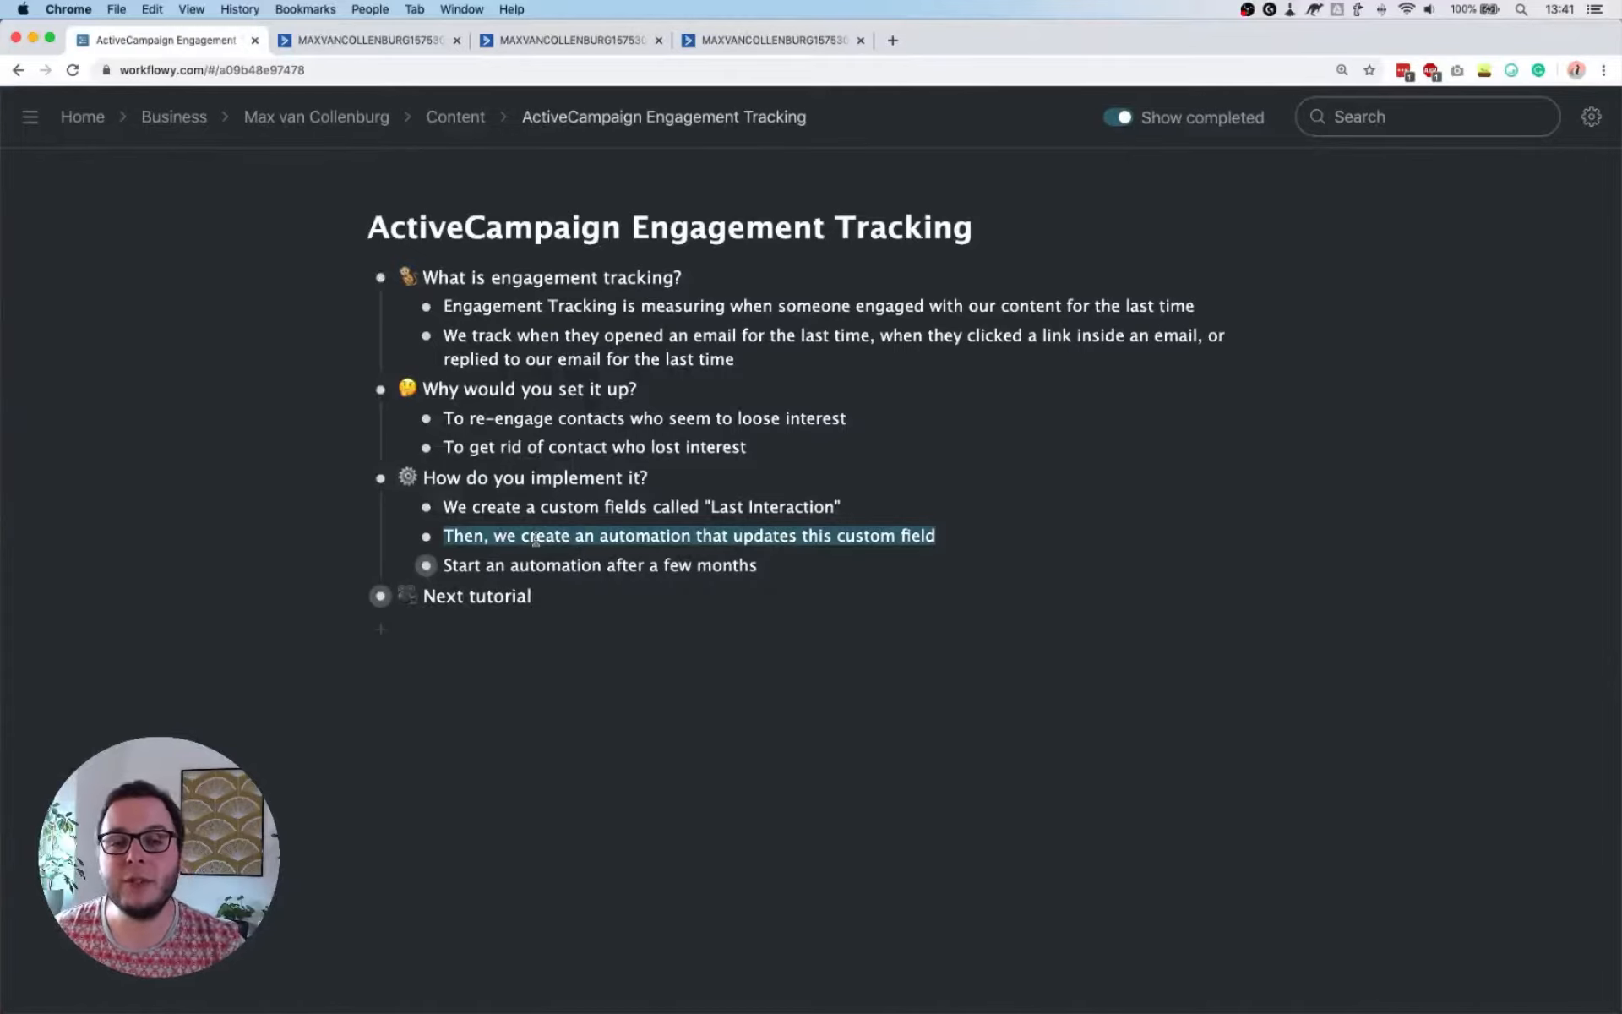
In ActiveCampaign's Update: Last Interaction automation, review the "Contact reads any email" trigger's email, list and Runs options without saving
left_click(564, 41)
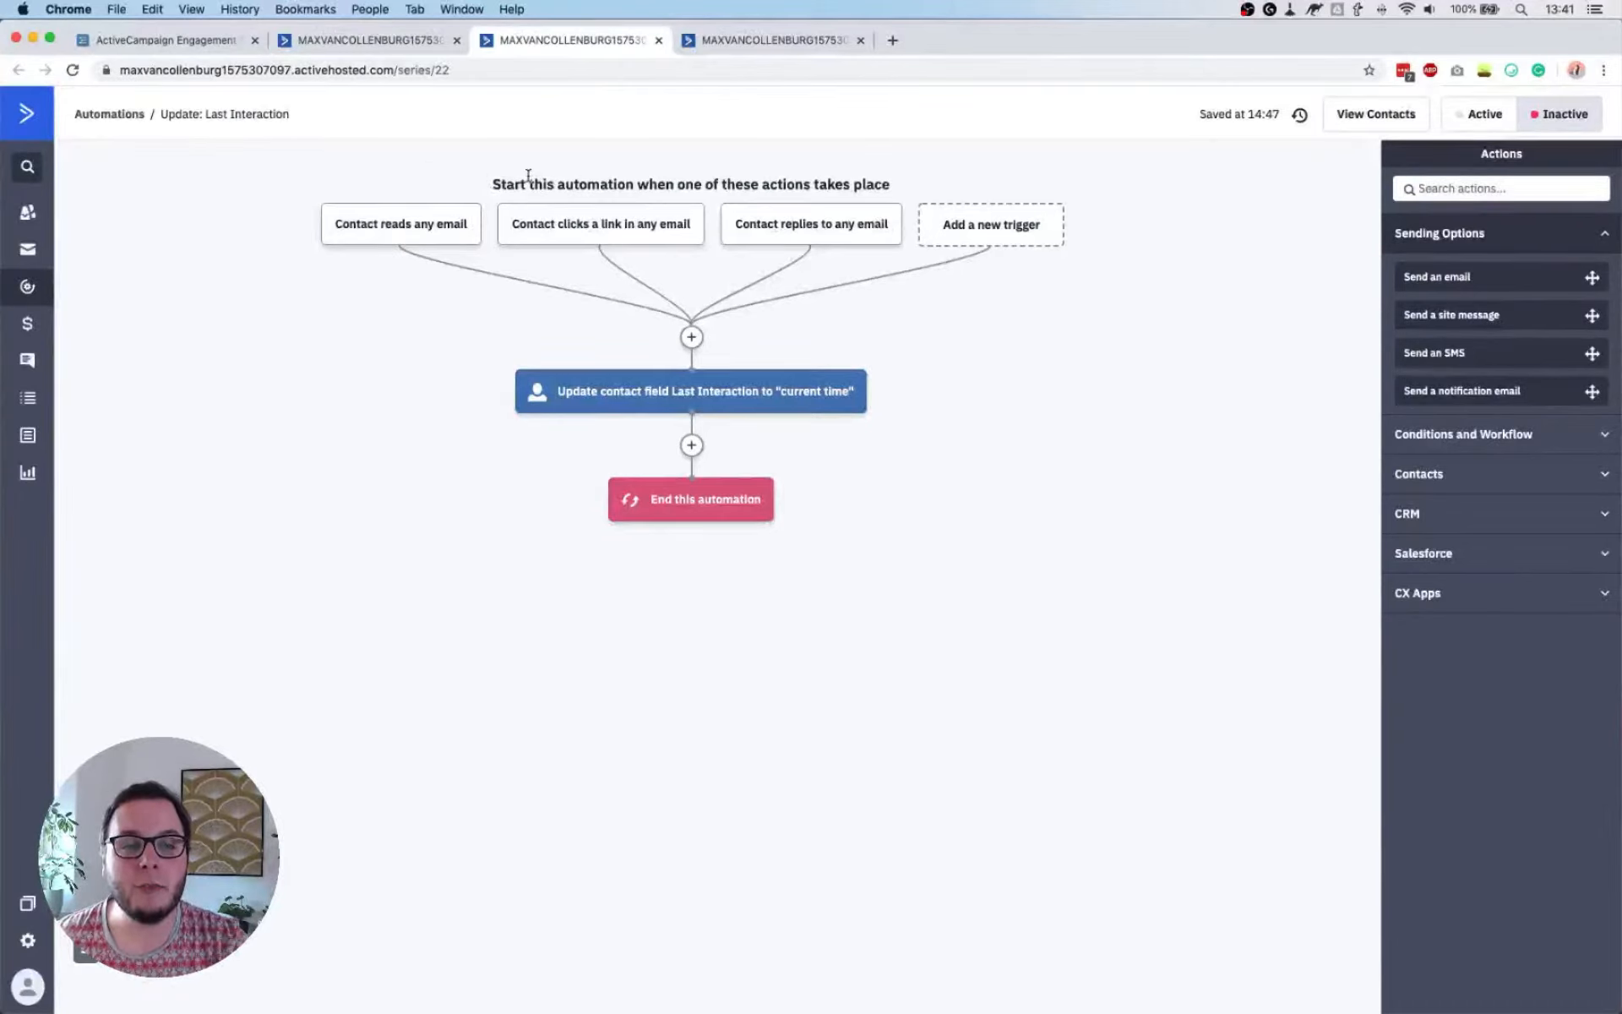
left_click_drag(528, 181, 887, 183)
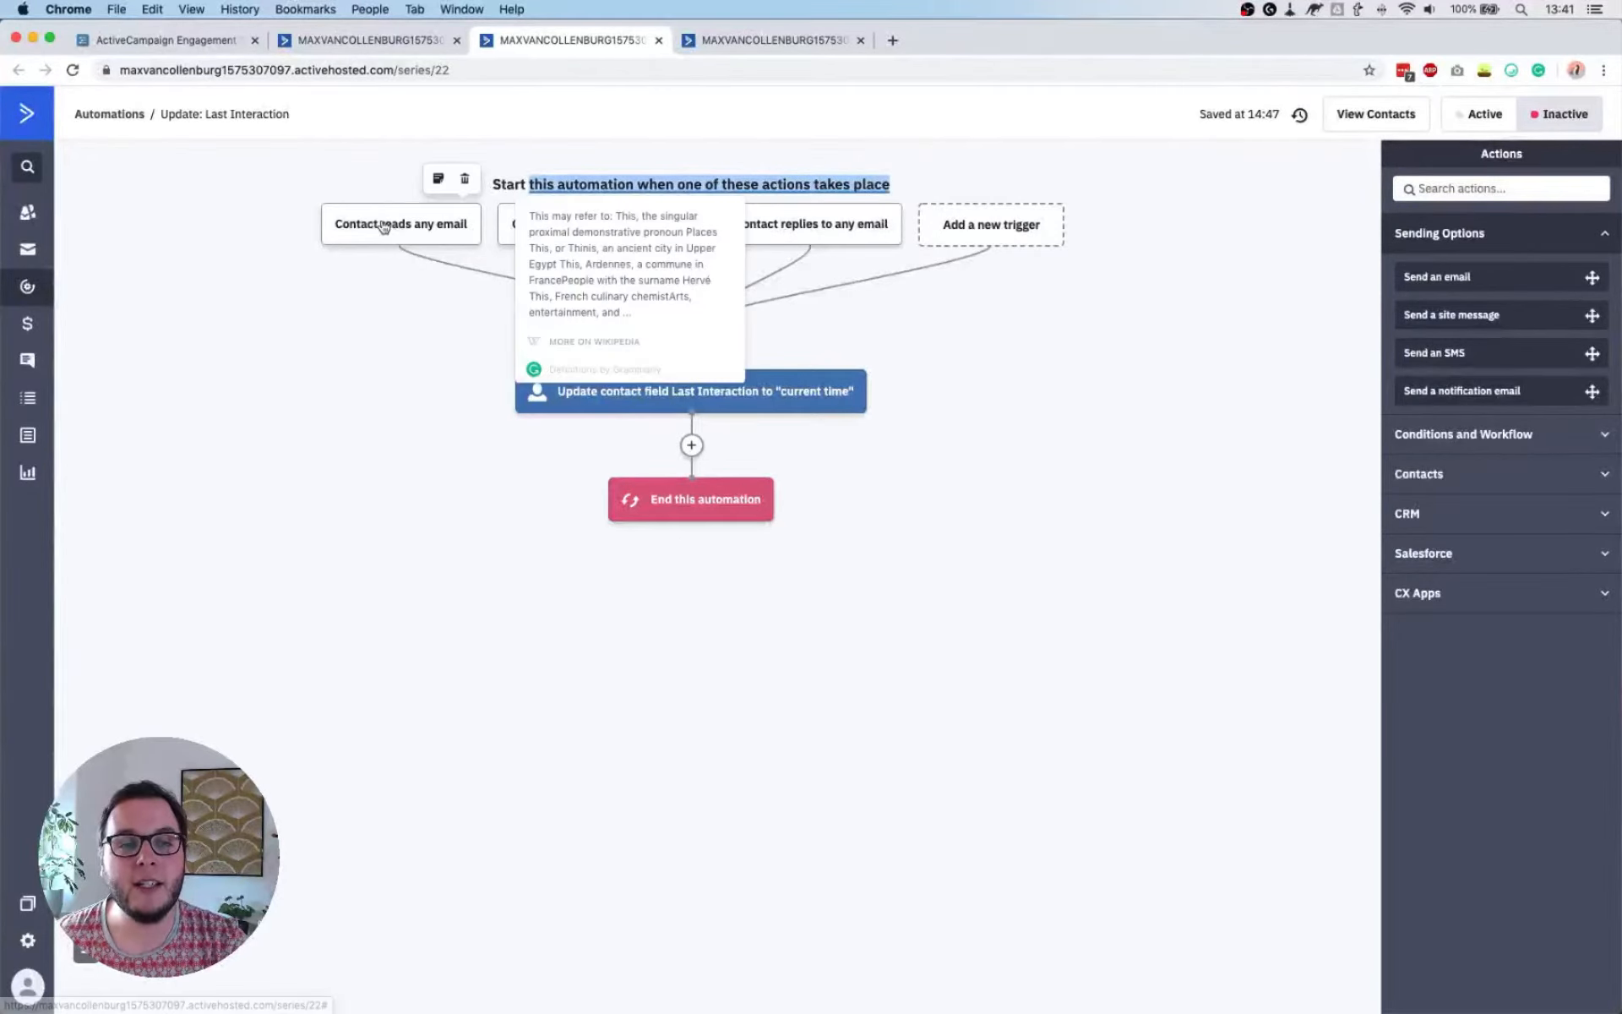
left_click(655, 171)
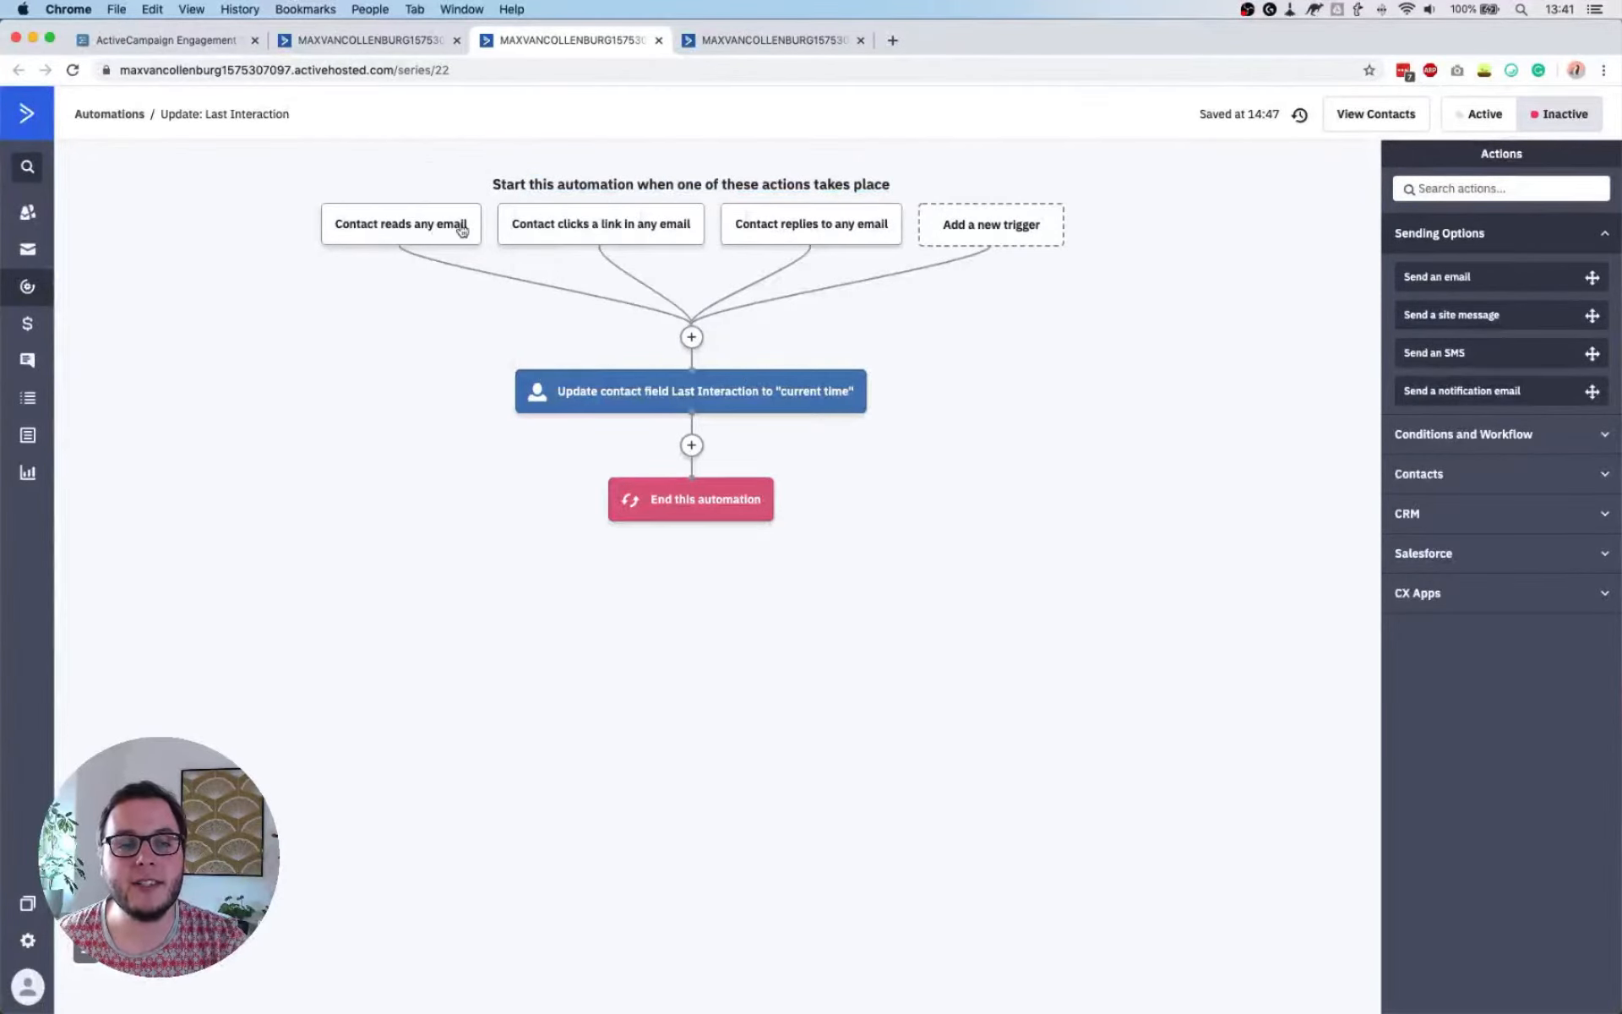
left_click(404, 235)
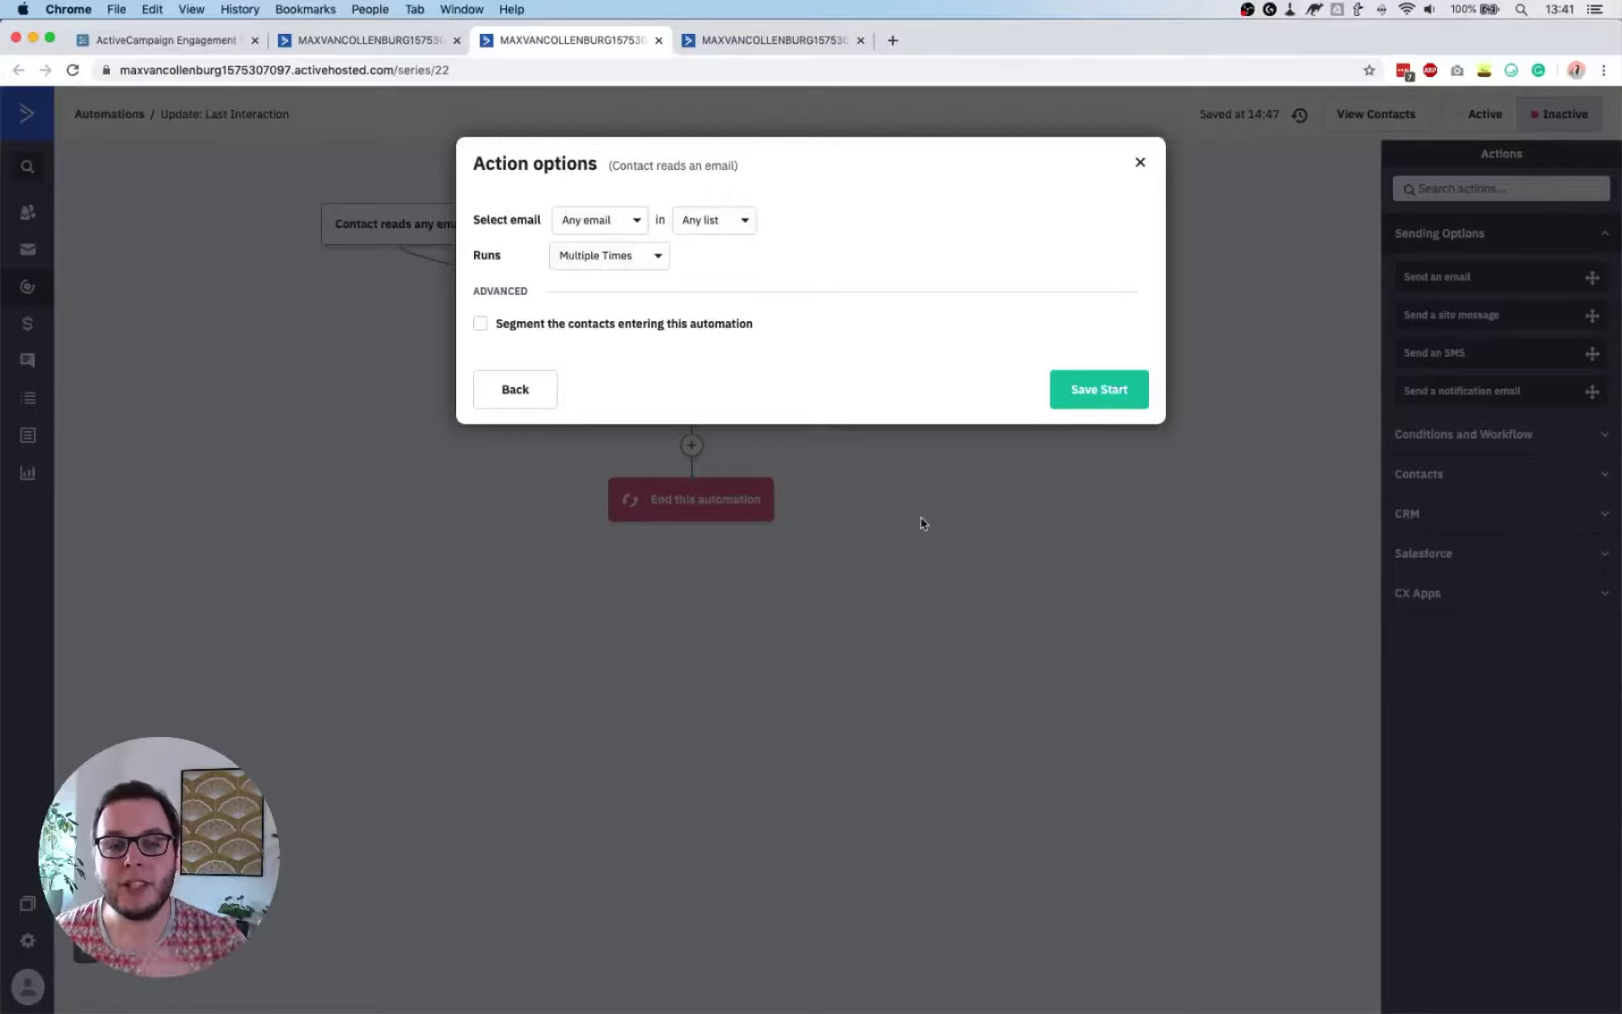
left_click(614, 262)
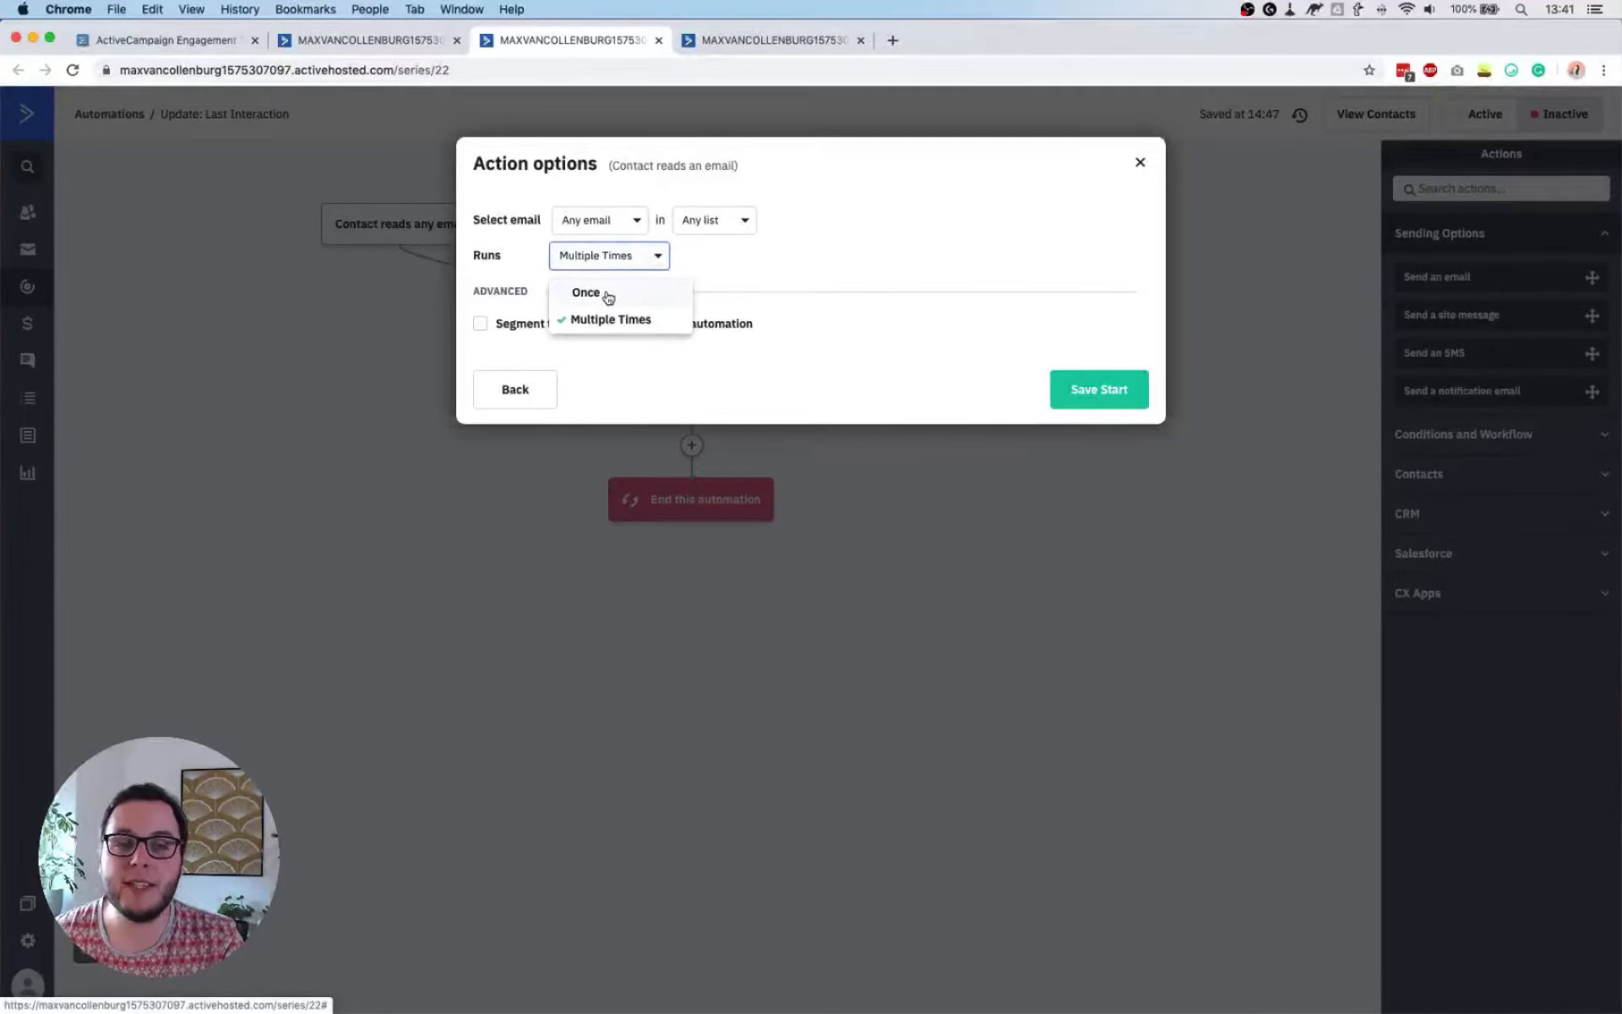
left_click(623, 327)
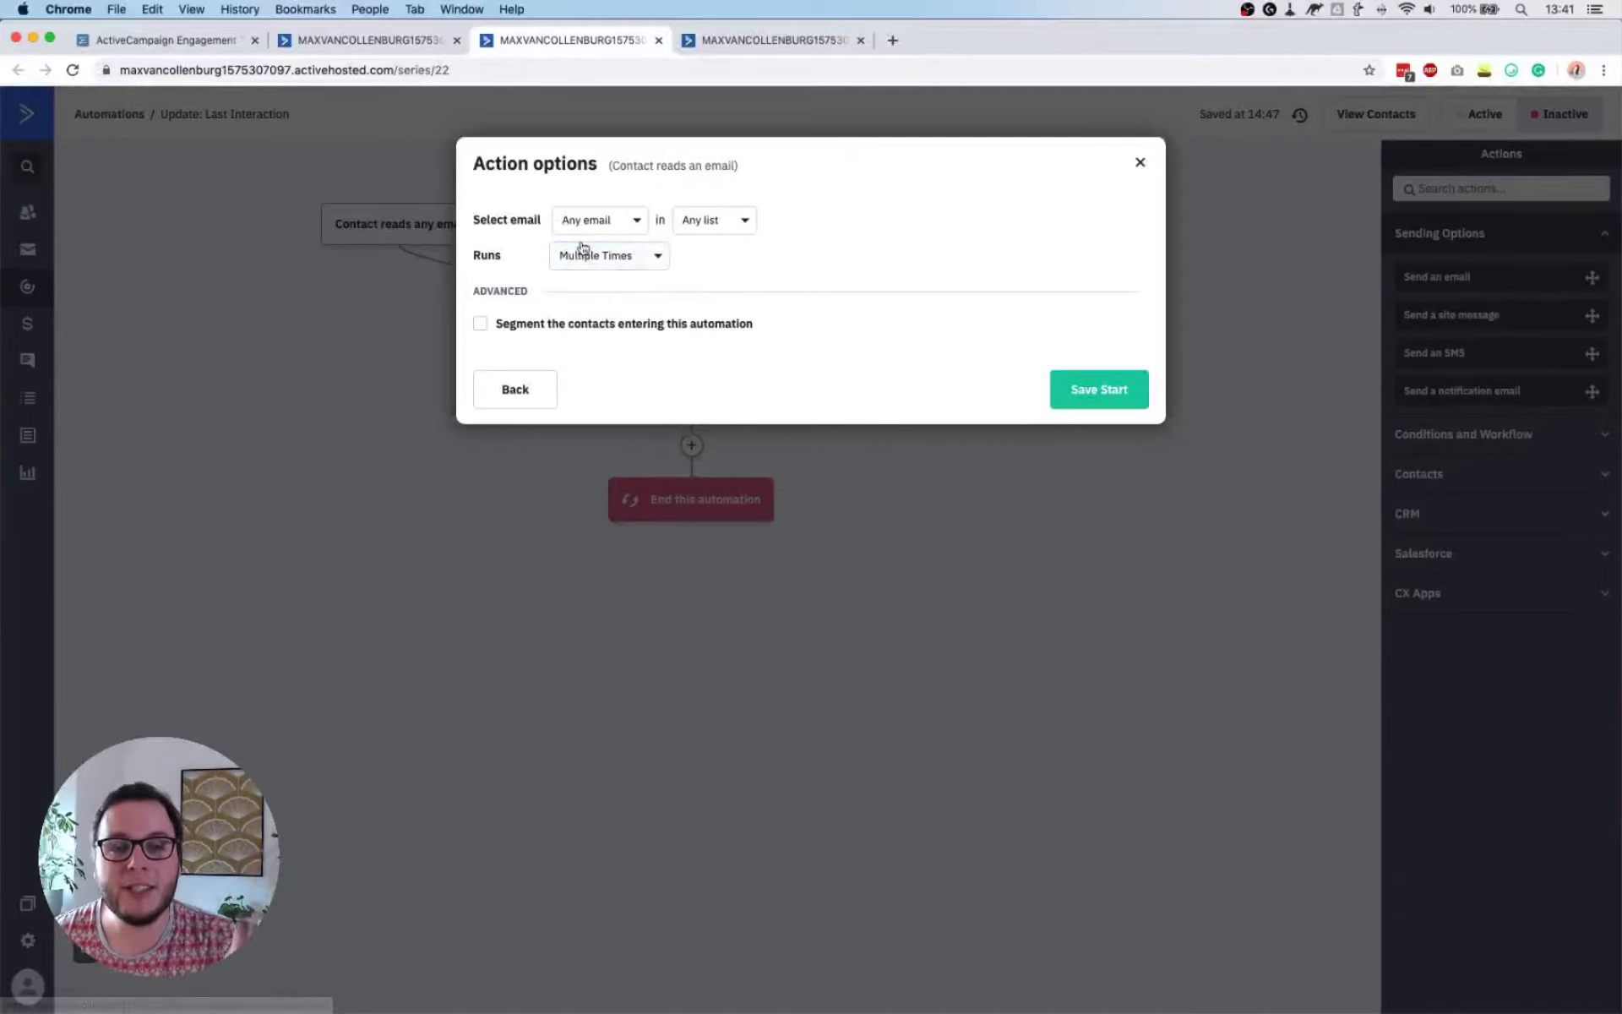
left_click(894, 583)
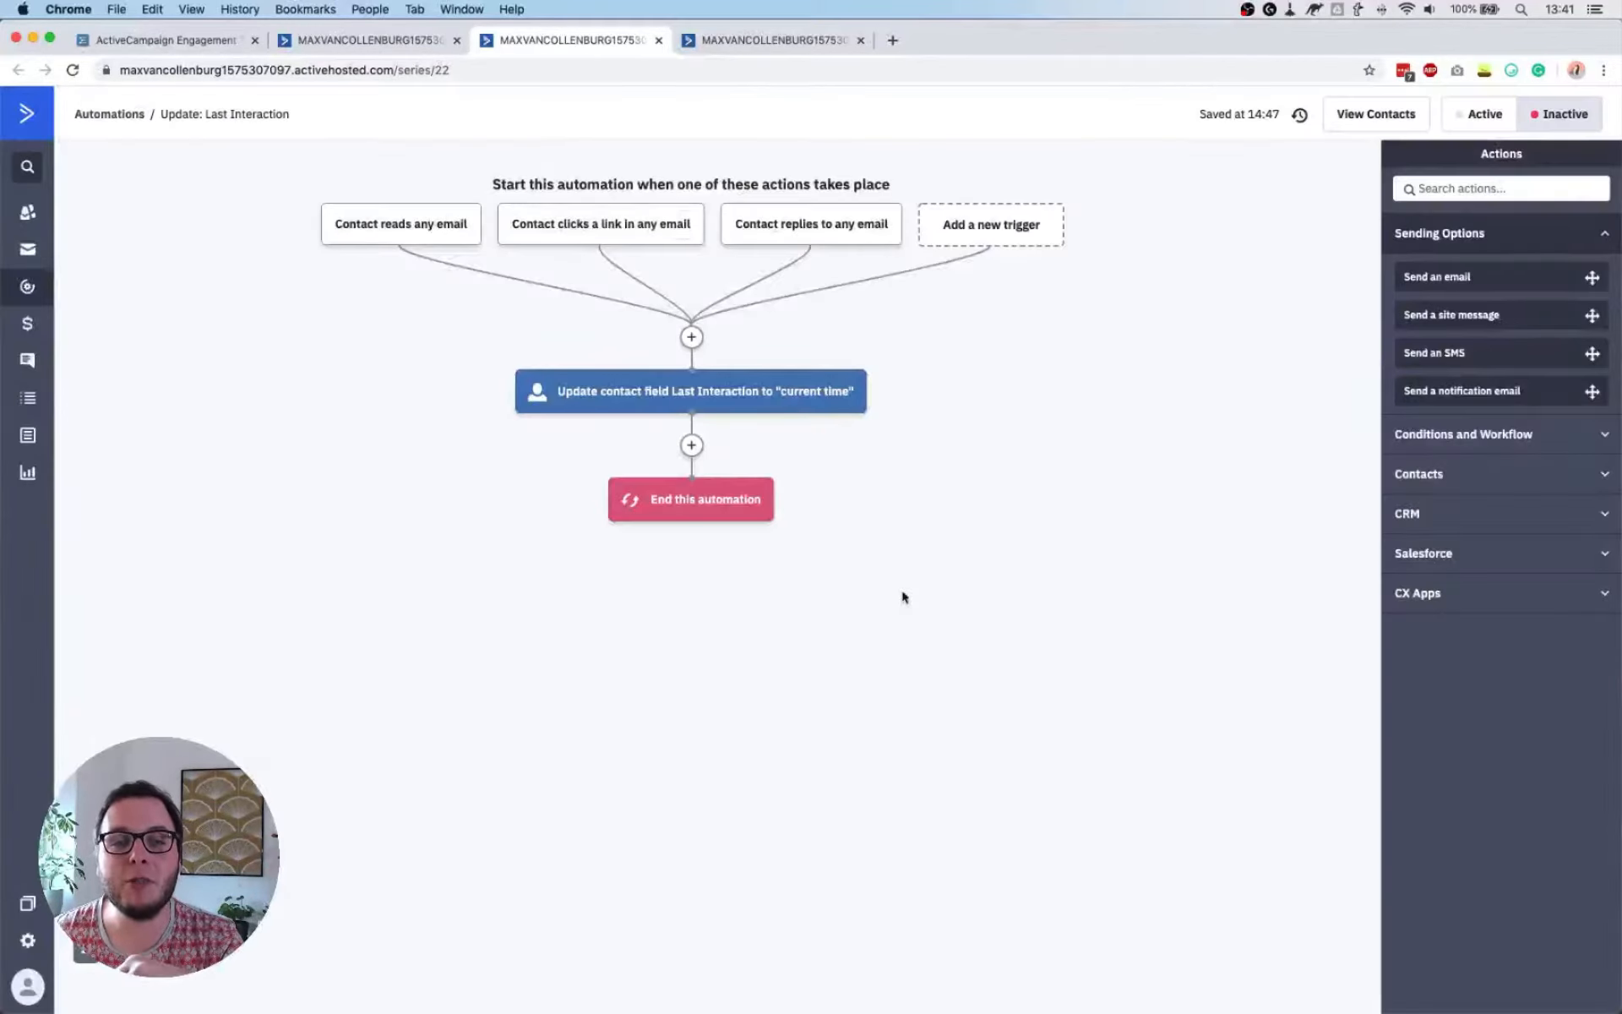
Review the options of the "Contact clicks a link in any email" and "Contact replies to any email" triggers
left_click(580, 218)
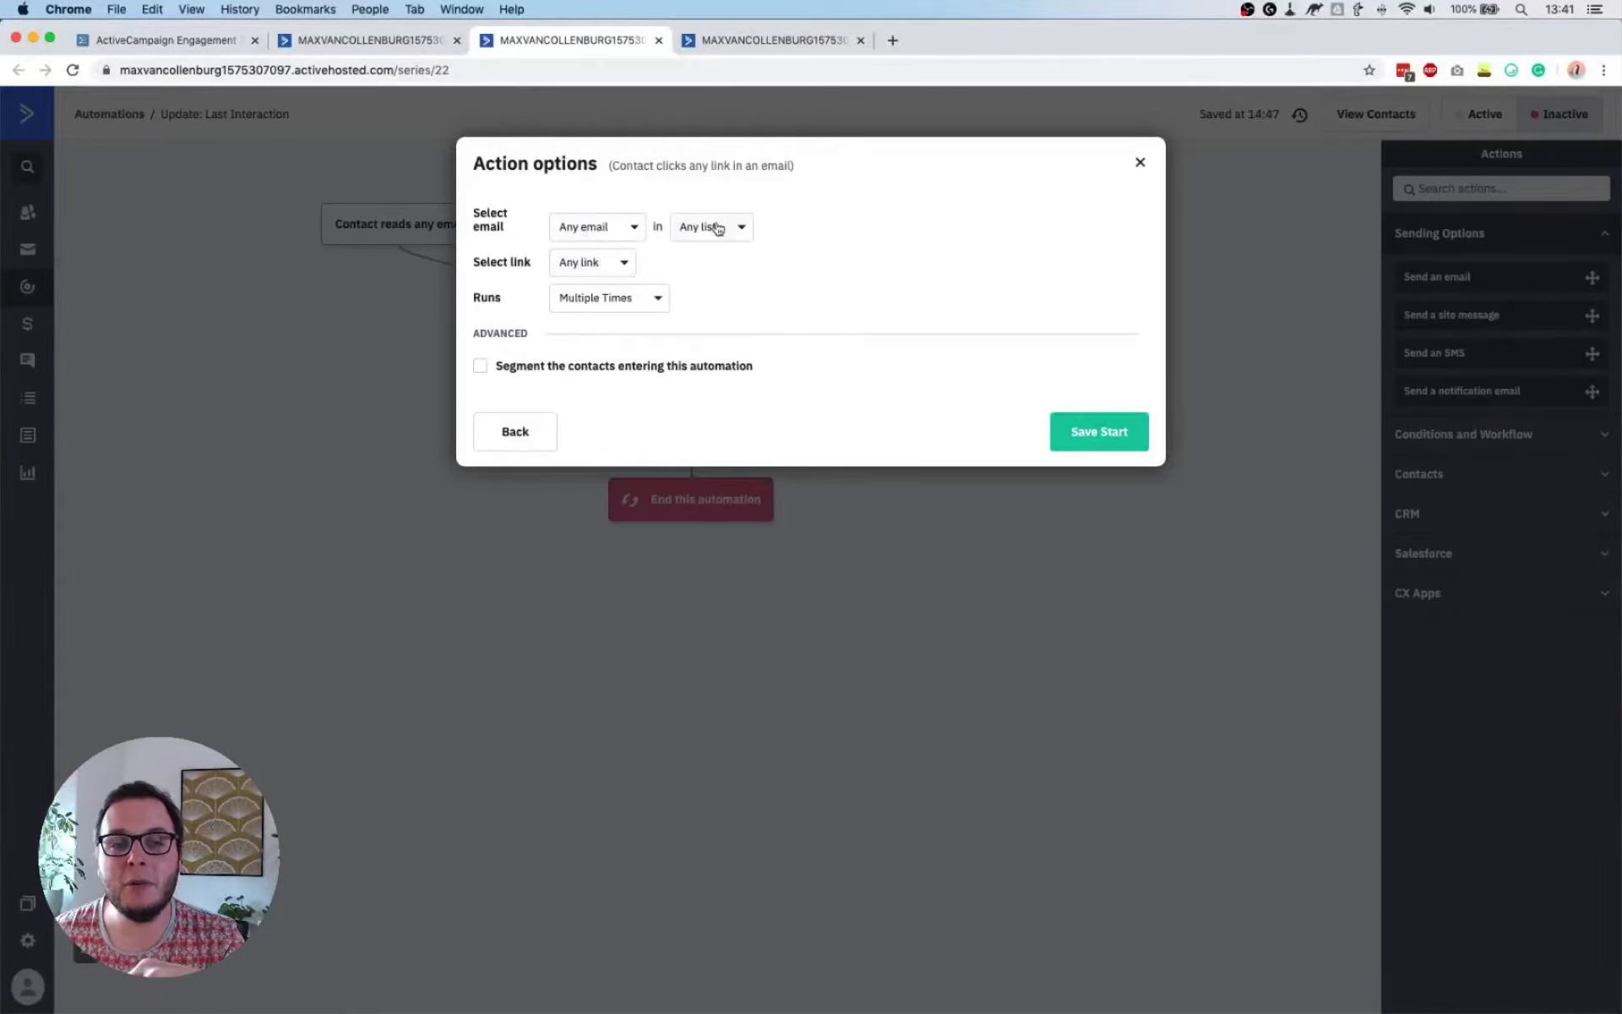
left_click(1022, 511)
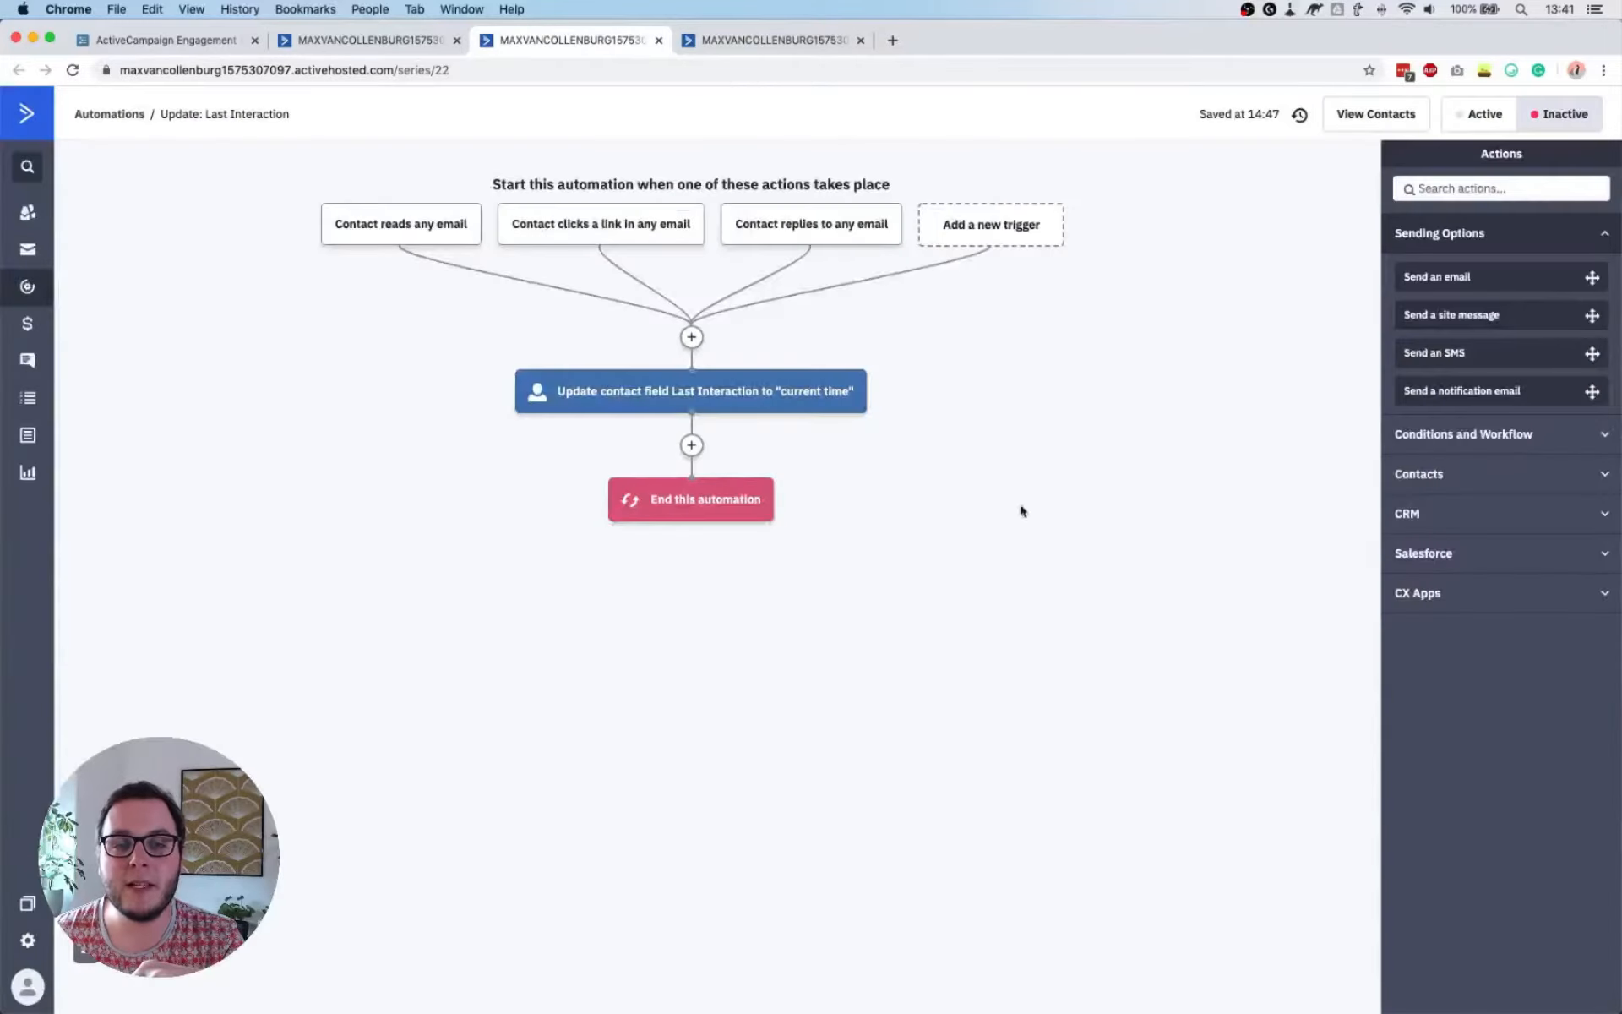
left_click(826, 225)
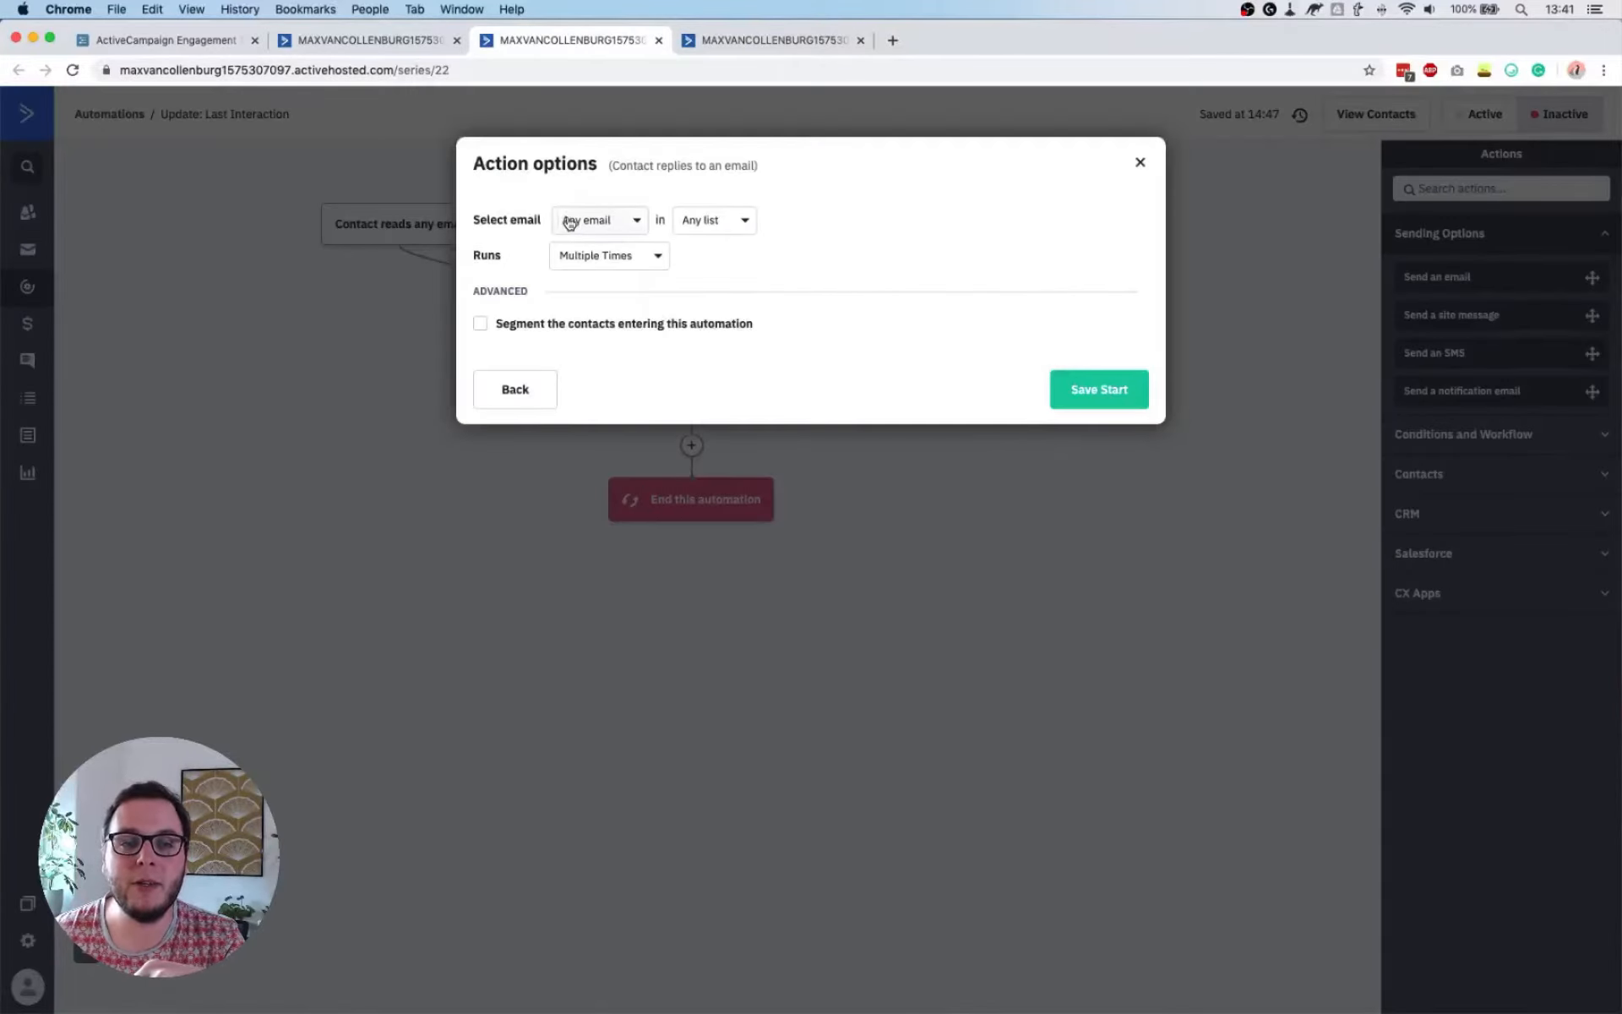
left_click(921, 688)
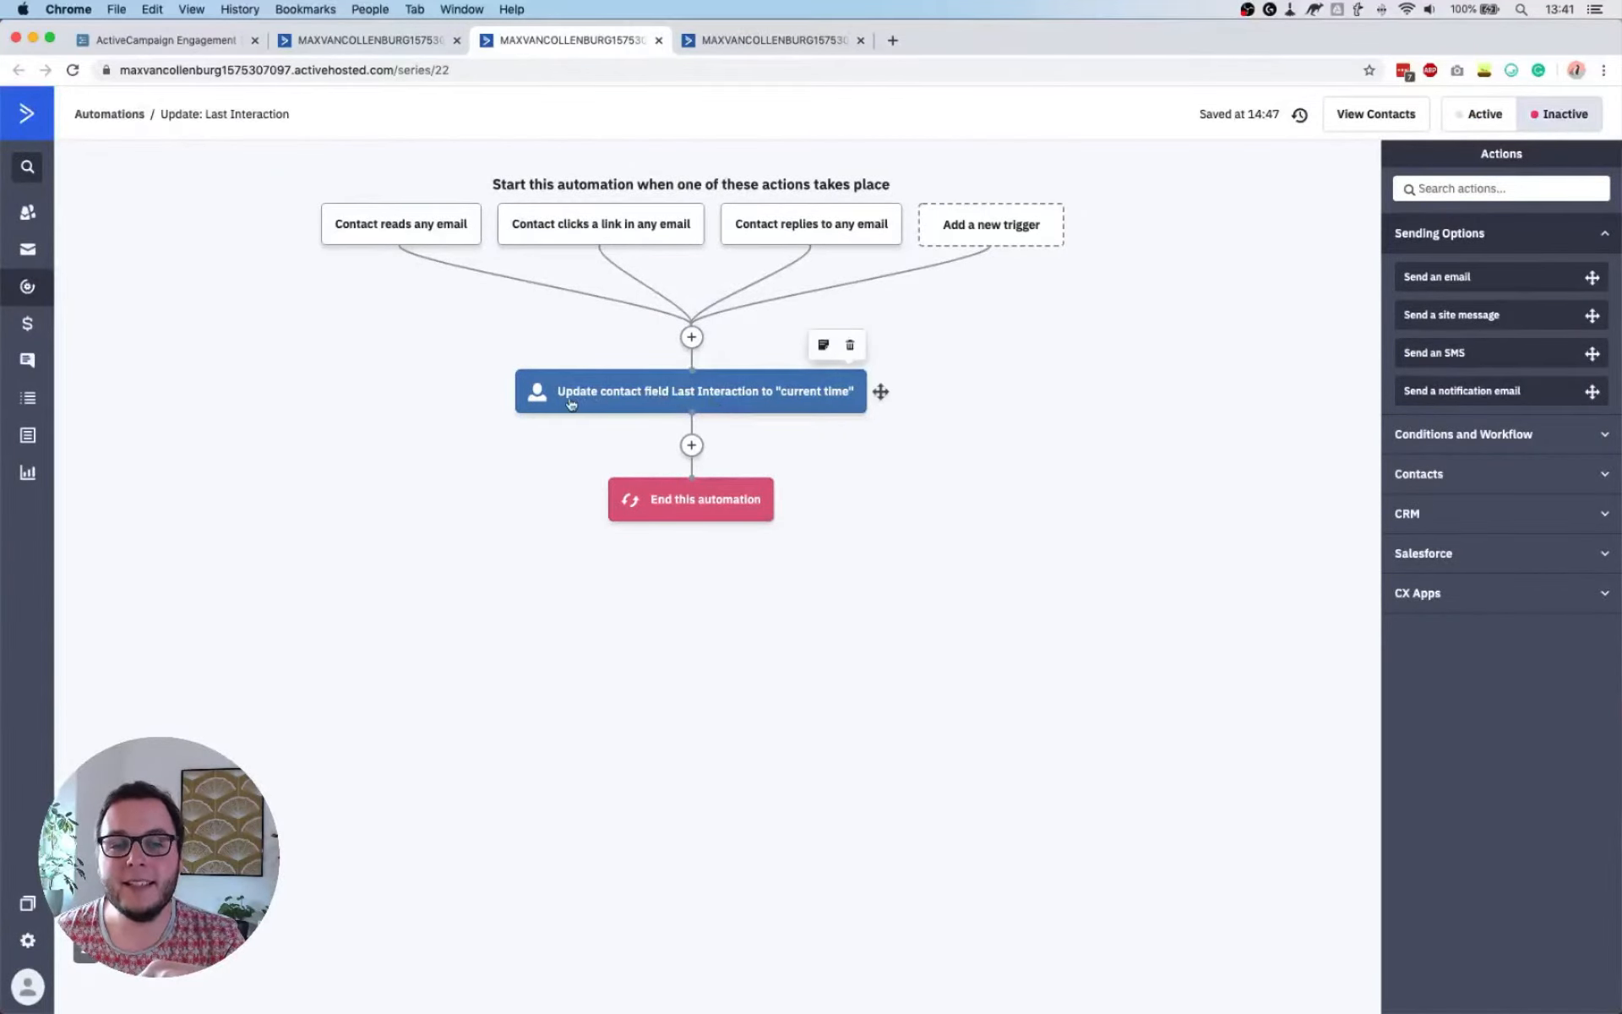
Set up an Update a contact action below the triggers with Last Interaction set to current time, and discard it
left_click(692, 337)
left_click(634, 267)
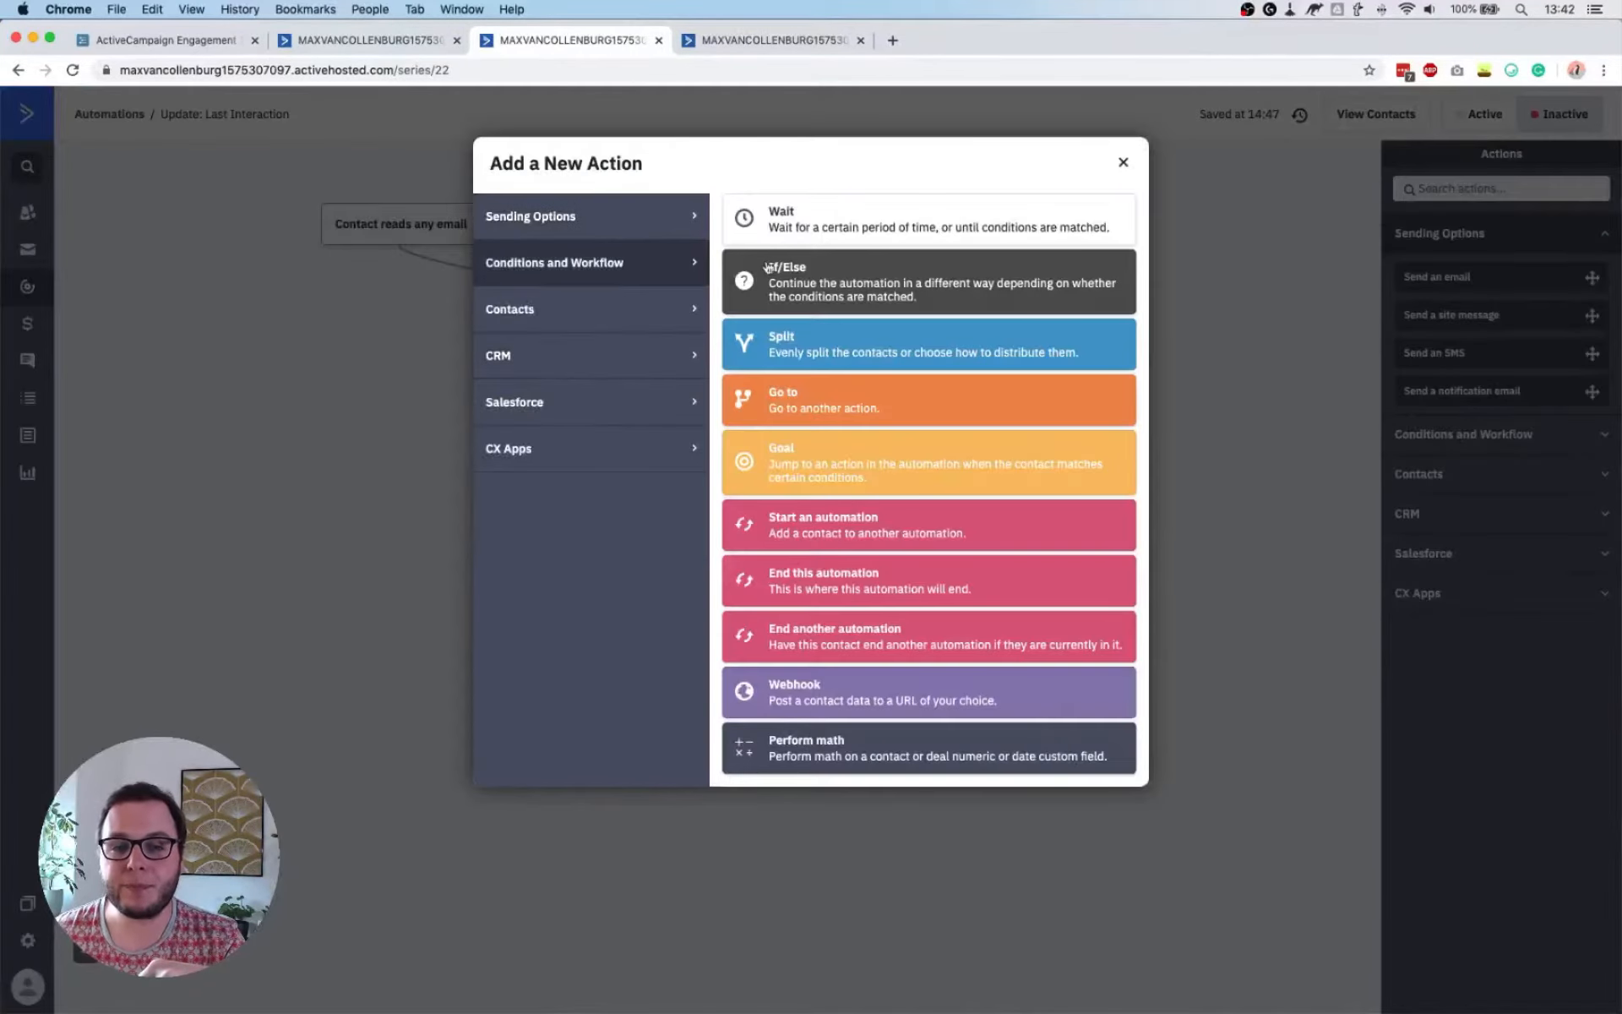
left_click(667, 306)
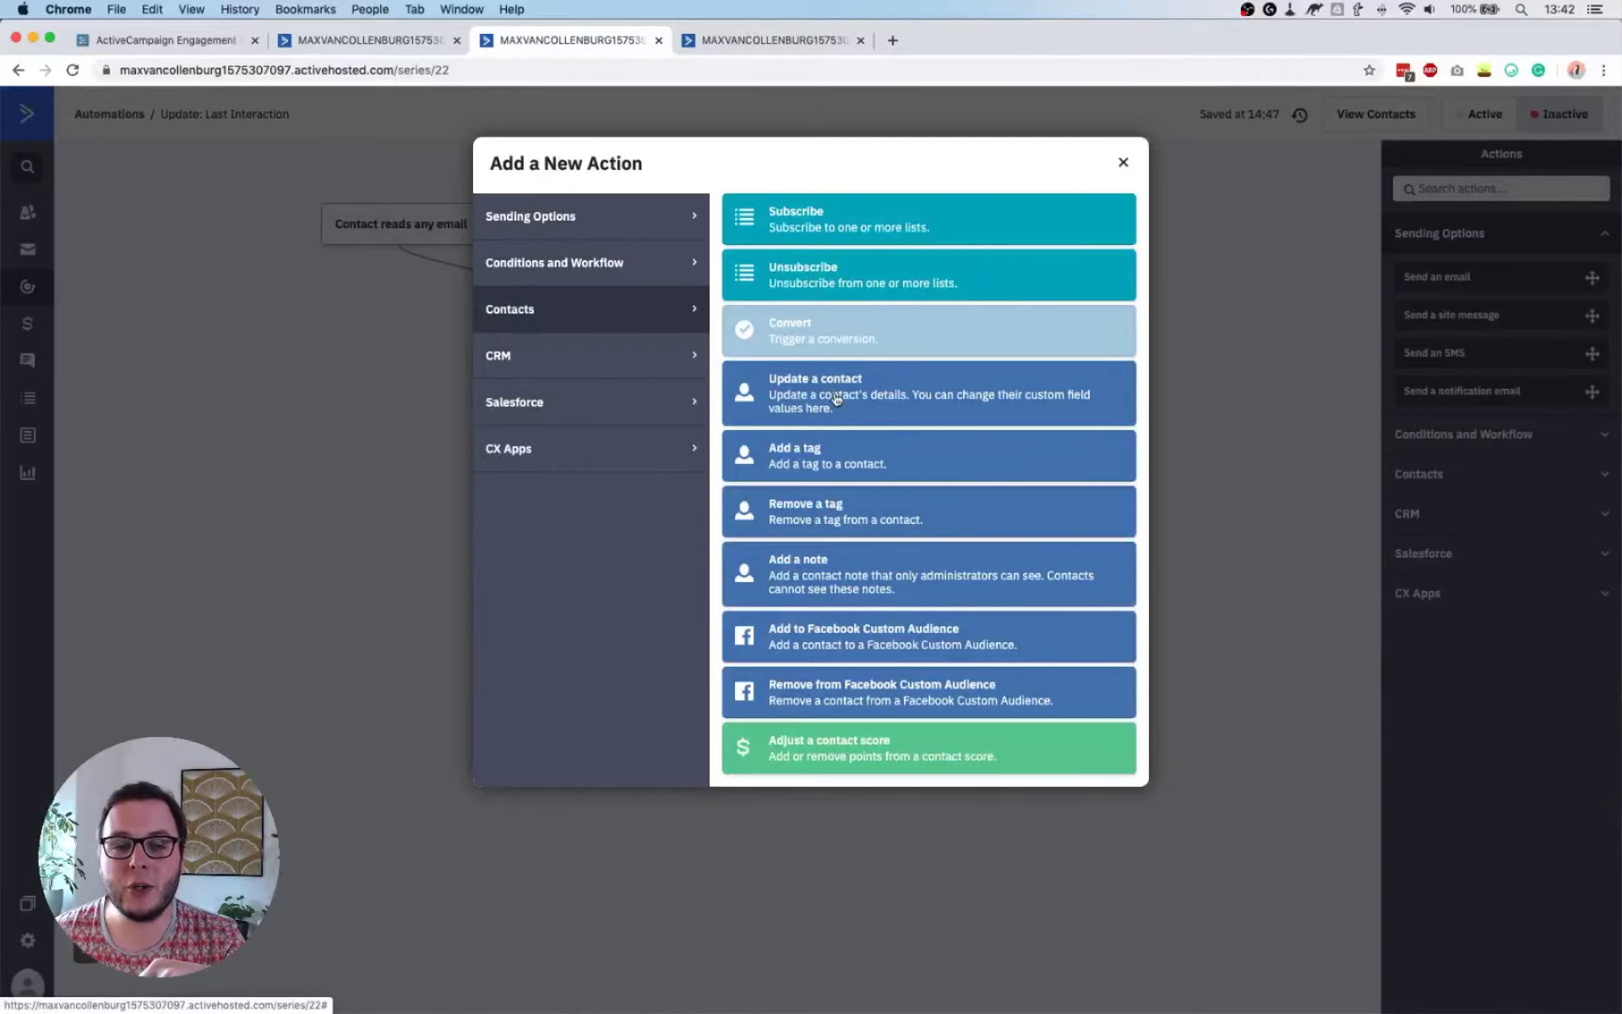
left_click(837, 399)
left_click(594, 279)
scroll(635, 438, "down", 3)
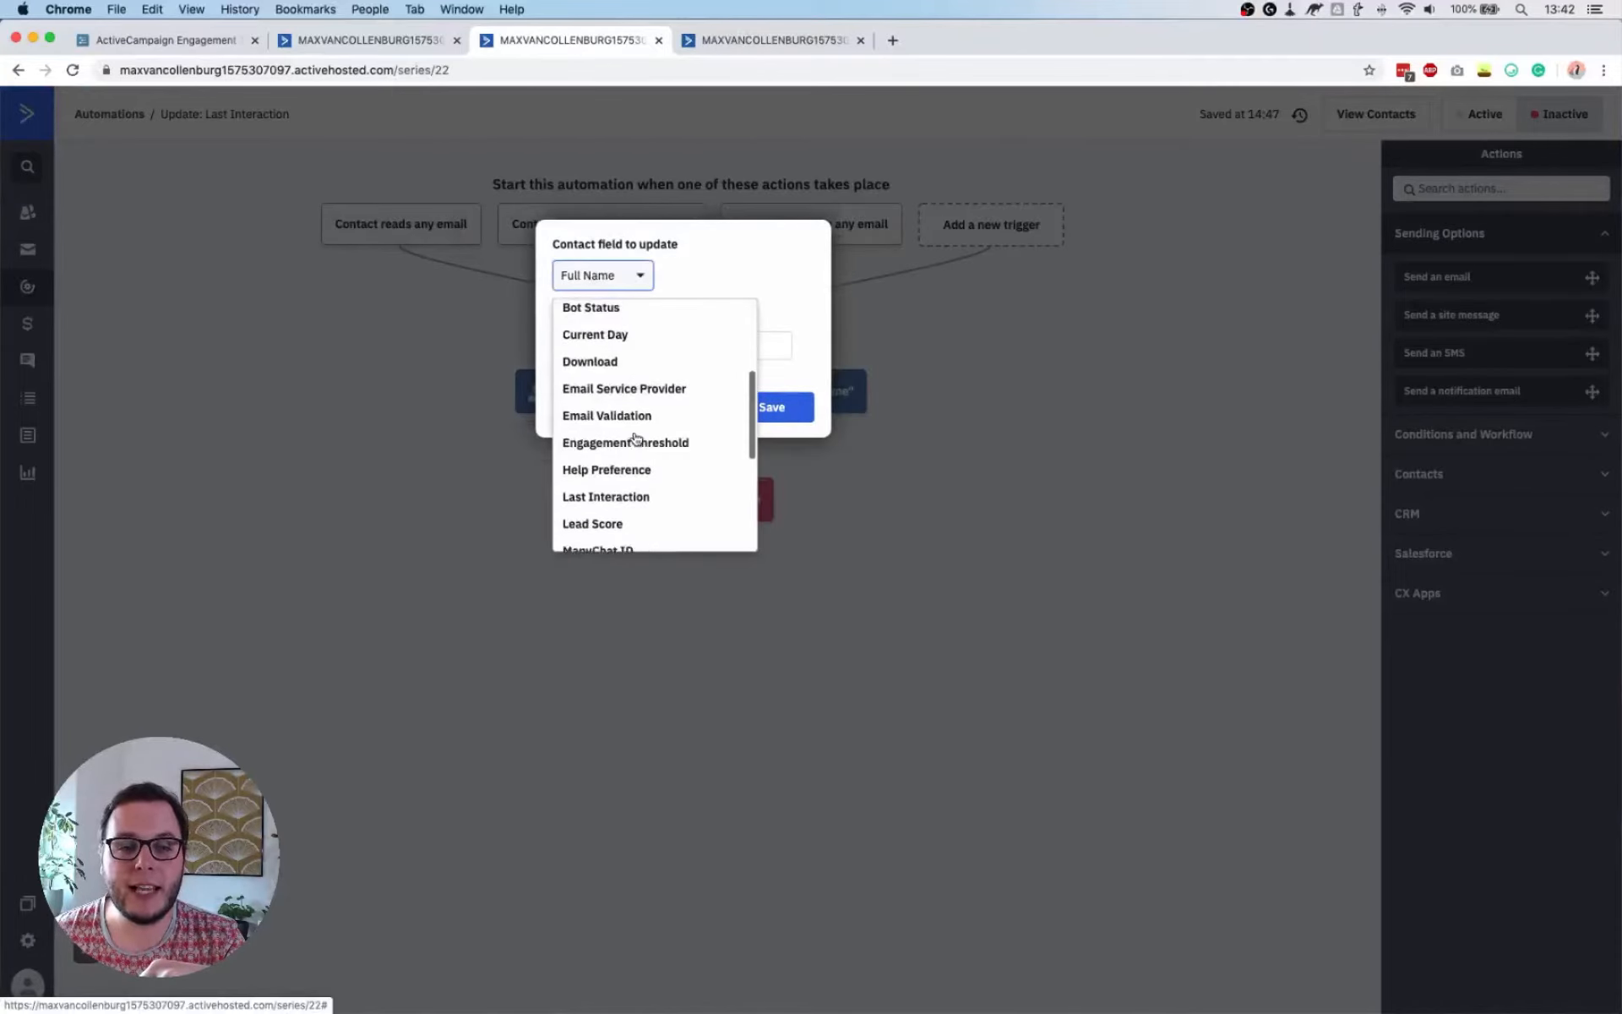
scroll(635, 438, "down", 2)
left_click(597, 414)
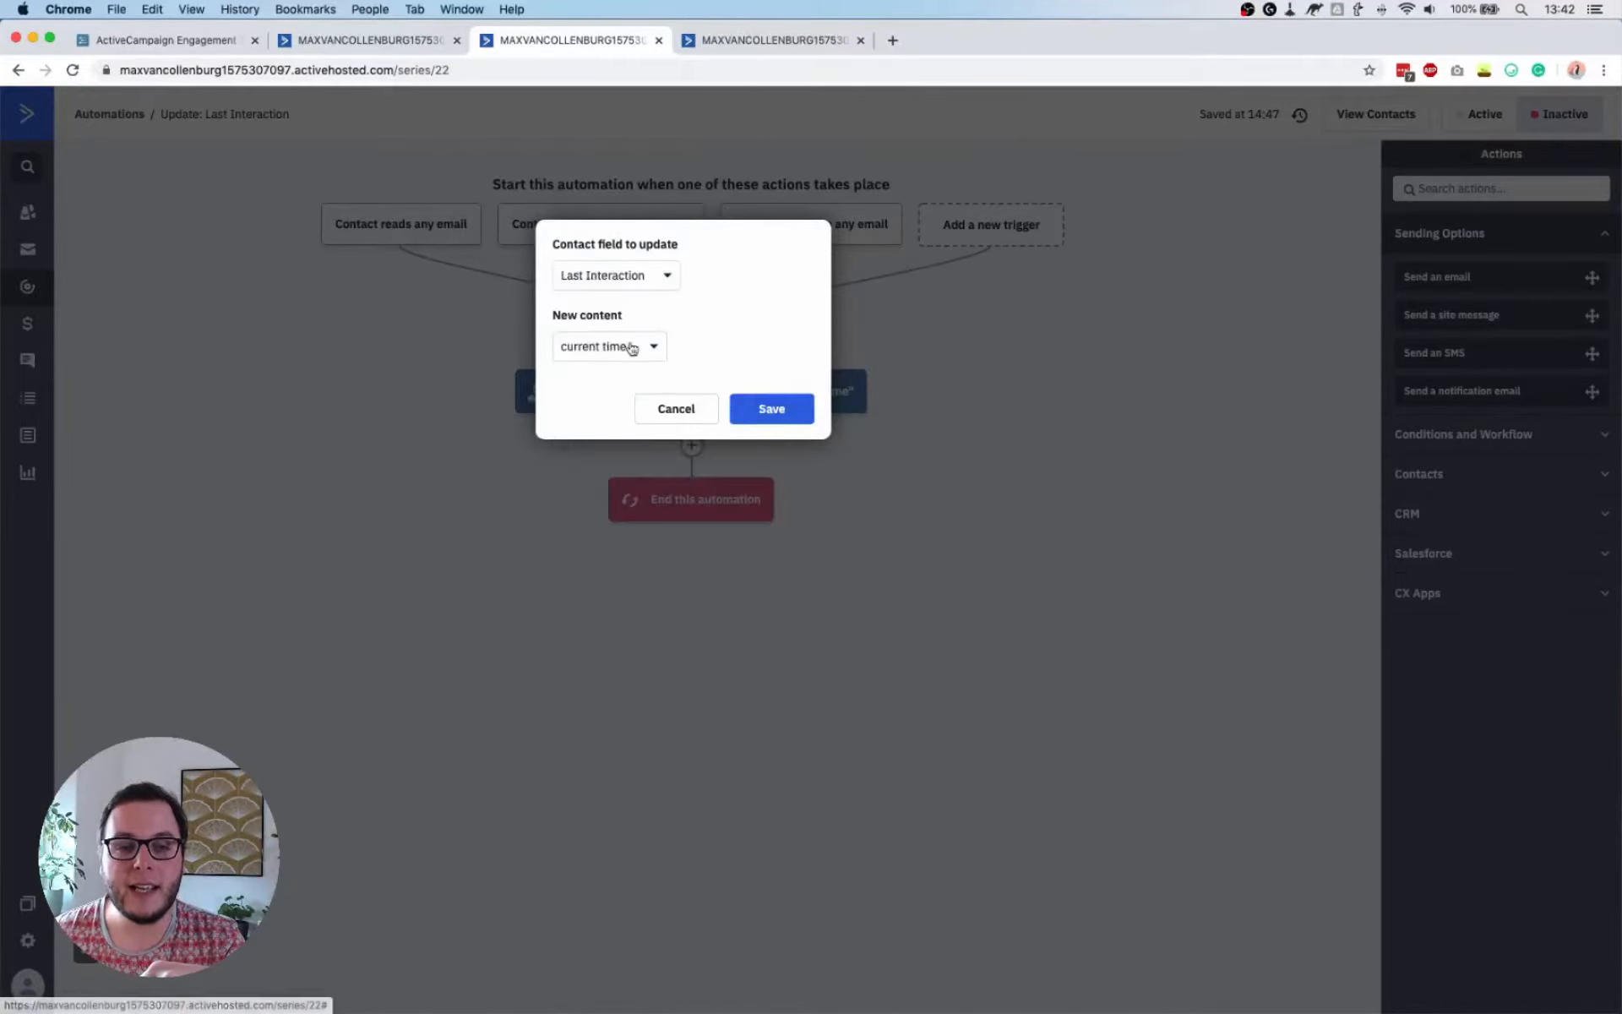
left_click(631, 348)
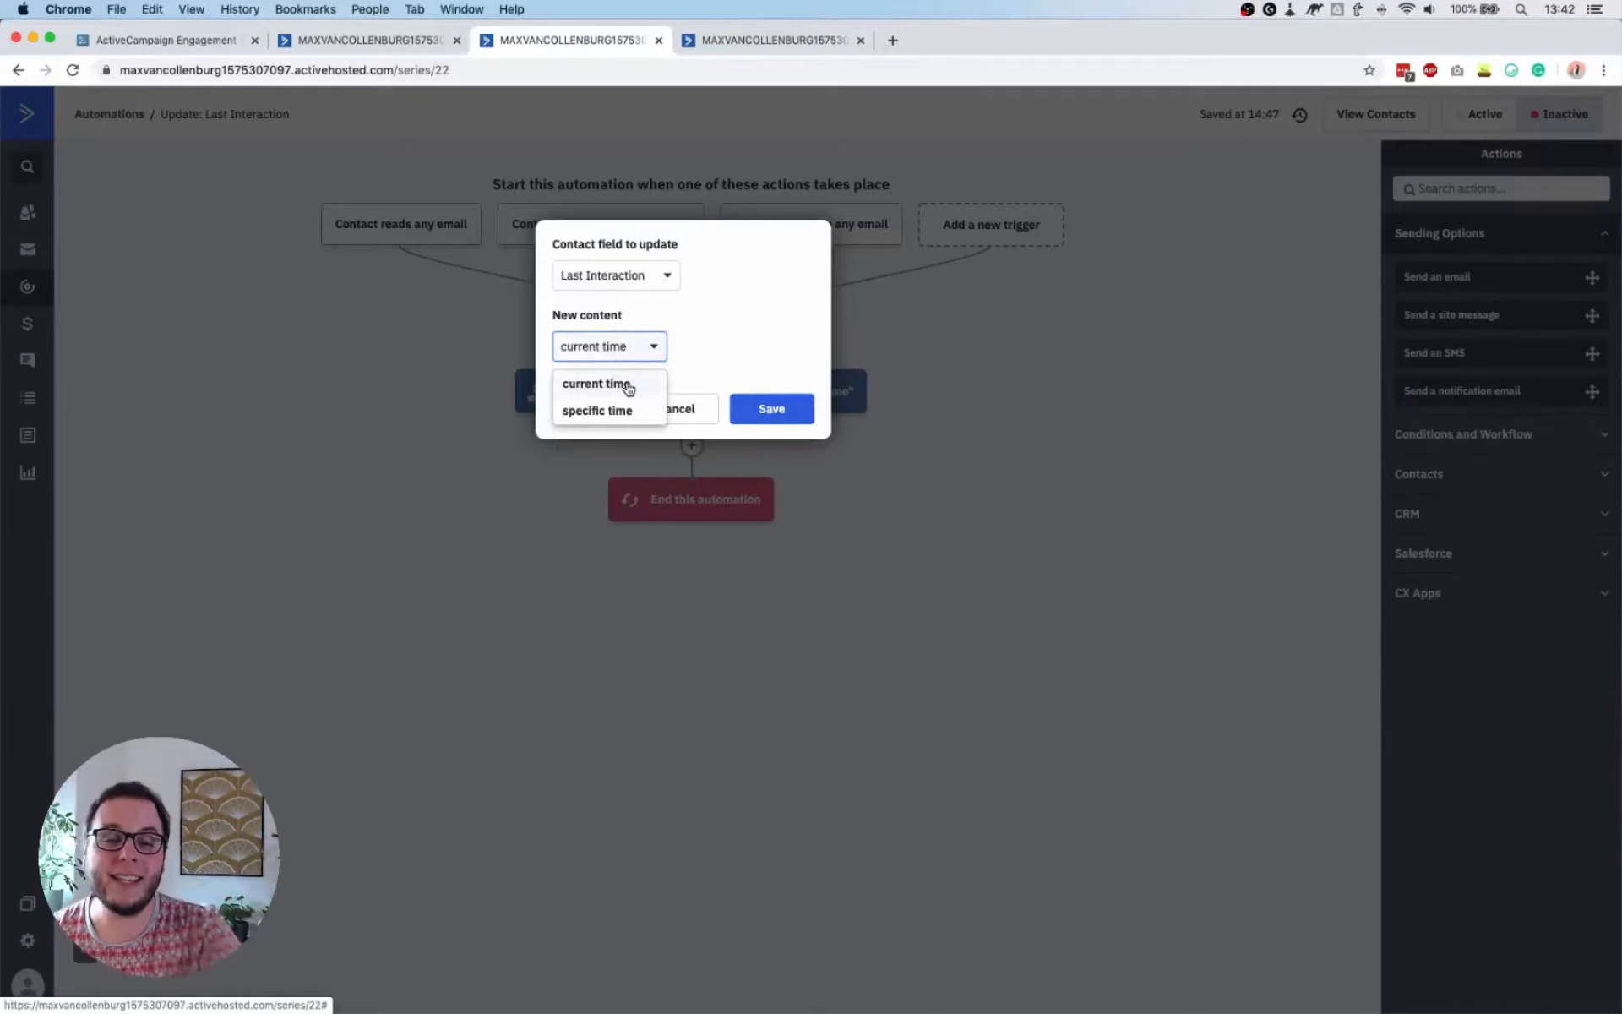
left_click(757, 333)
left_click(952, 342)
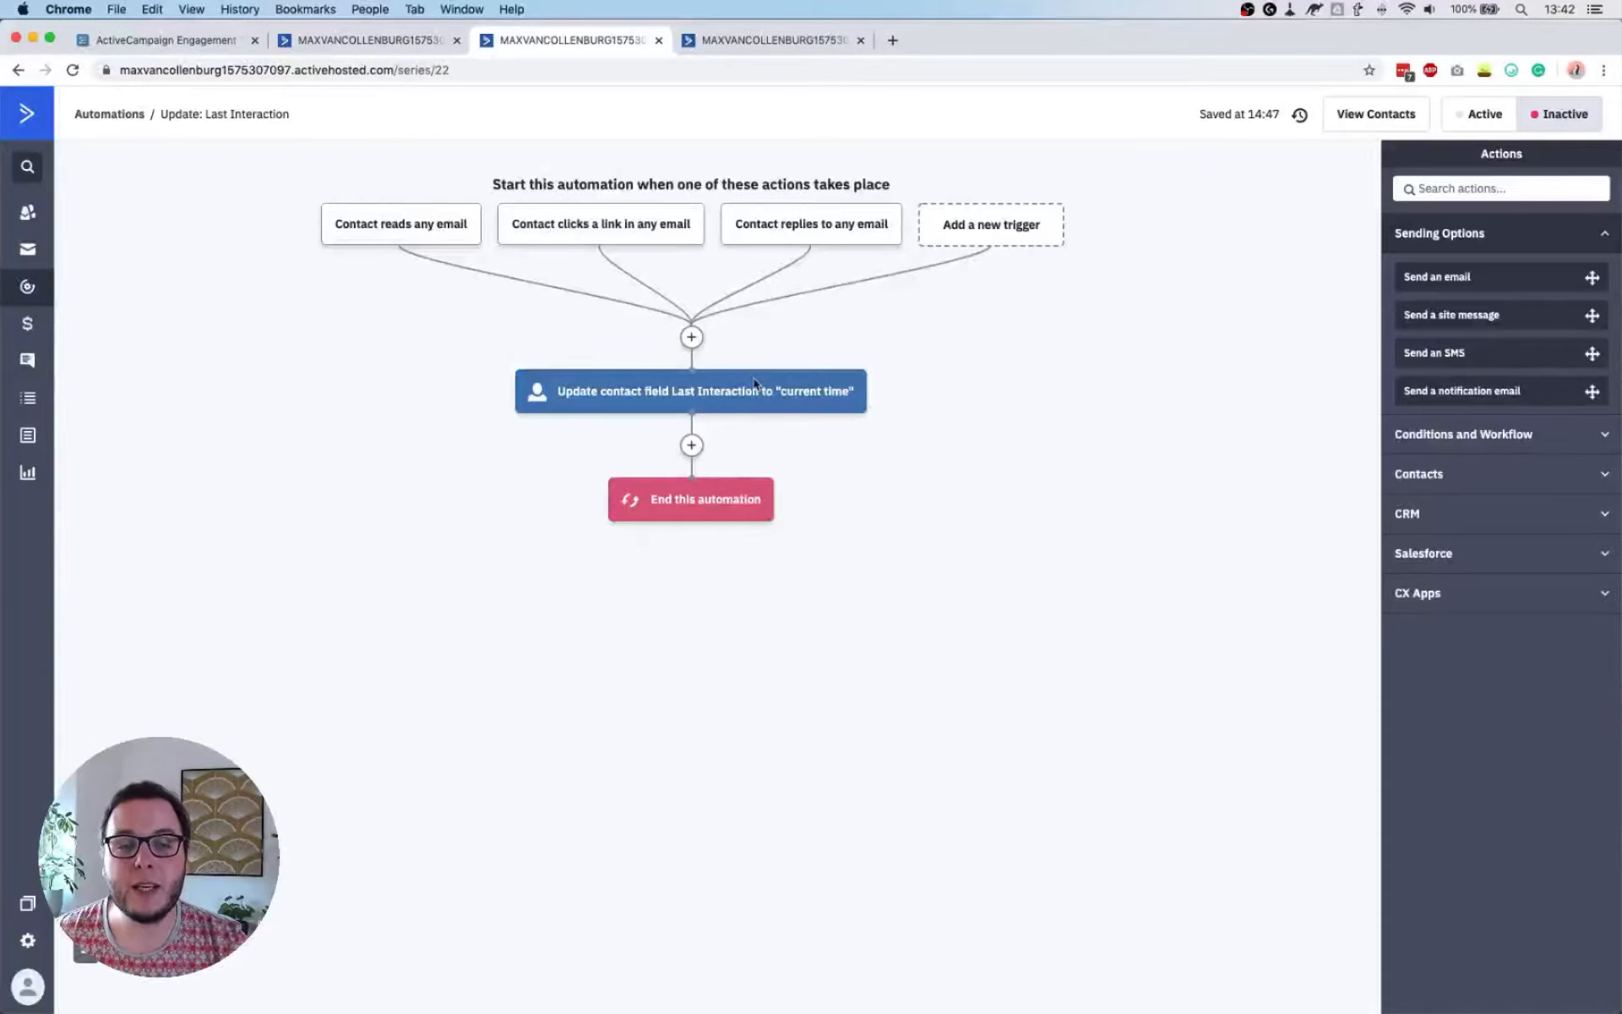
In the WorkFlowy outline, expand "Start an automation after a few months" and highlight its 3 months and 6 months items
mouse_move(801, 399)
mouse_move(716, 515)
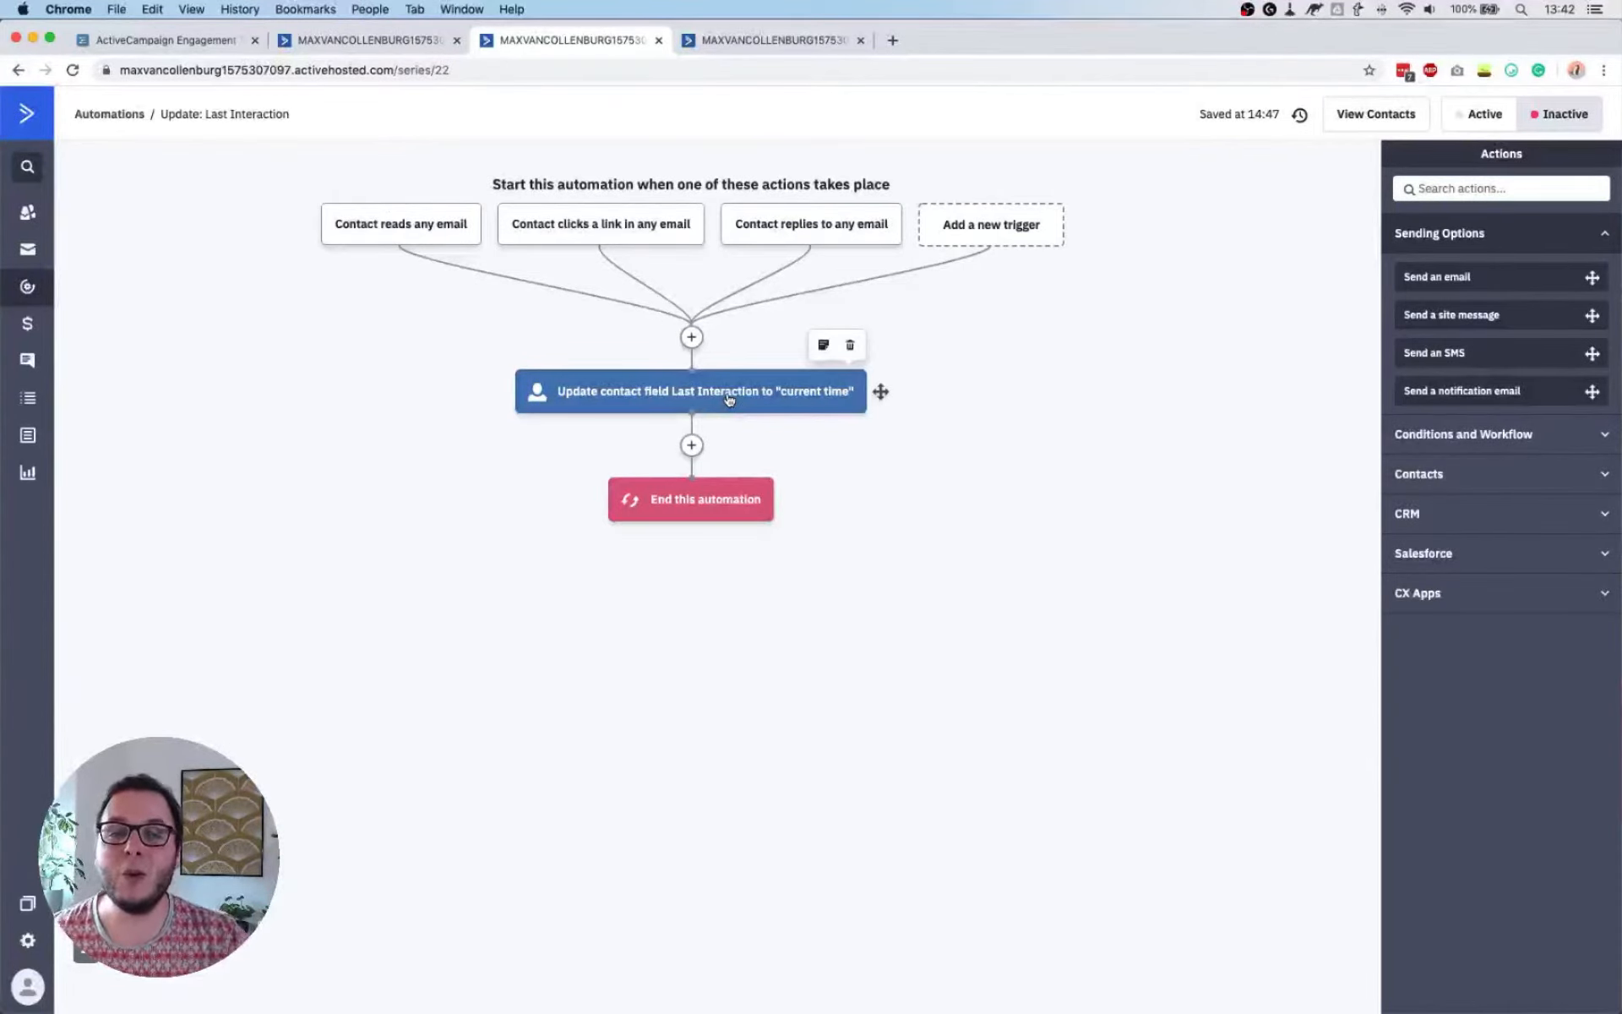
left_click(169, 40)
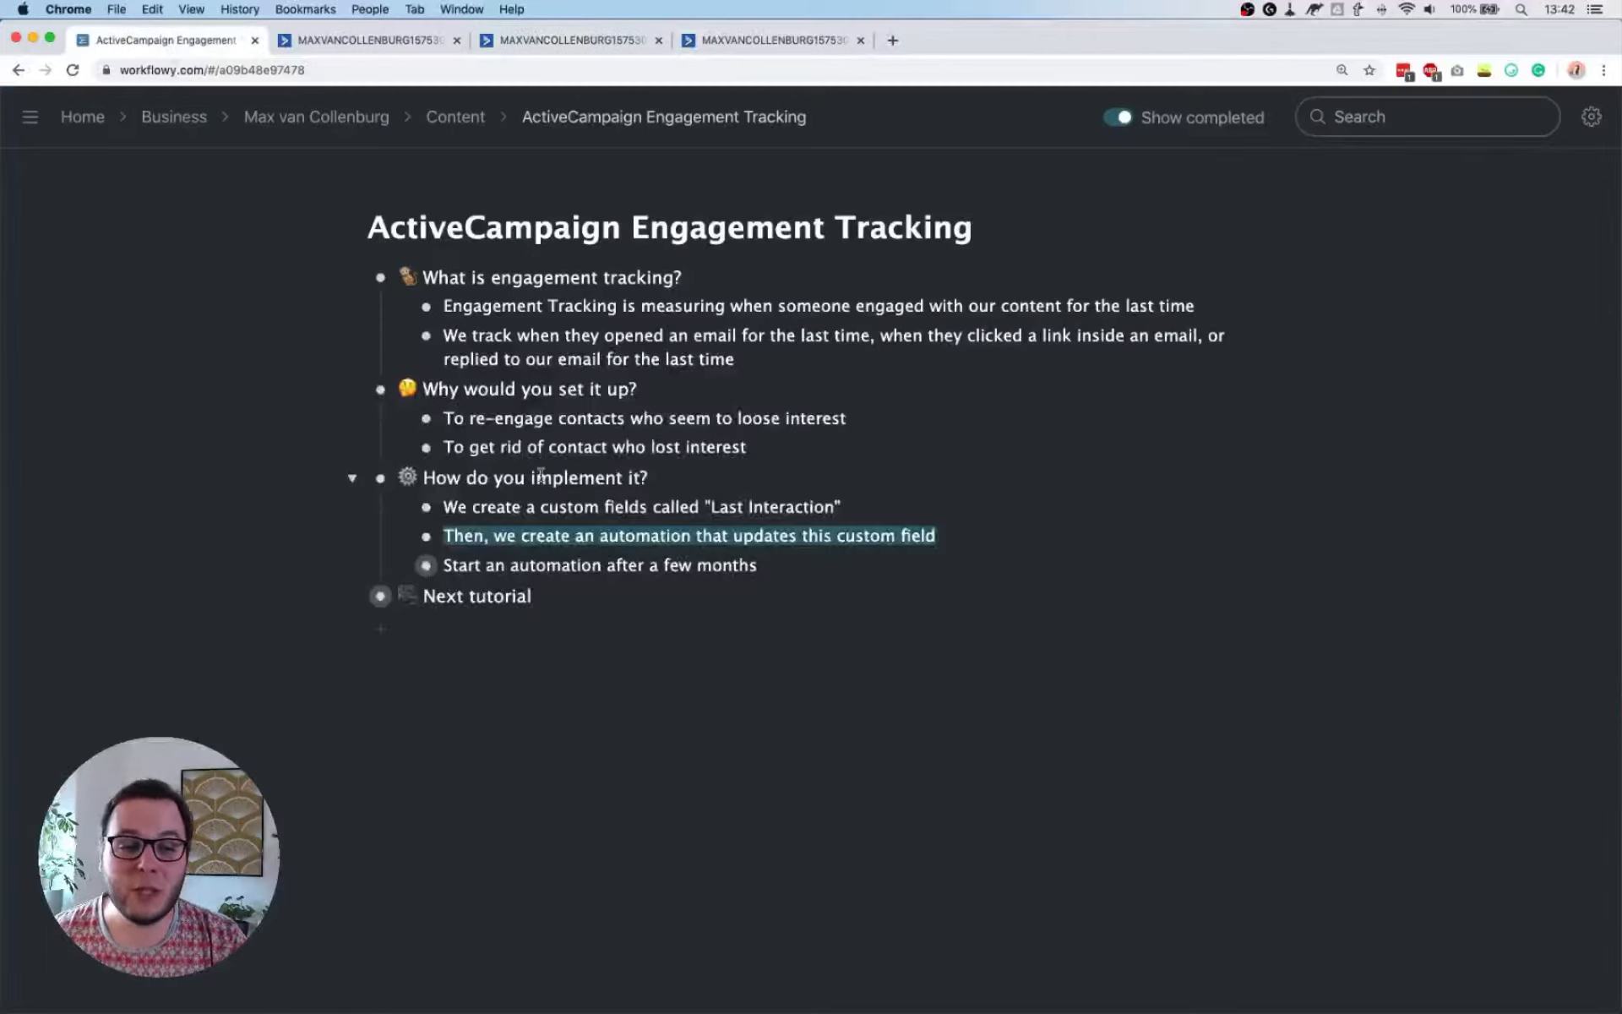
left_click(399, 567)
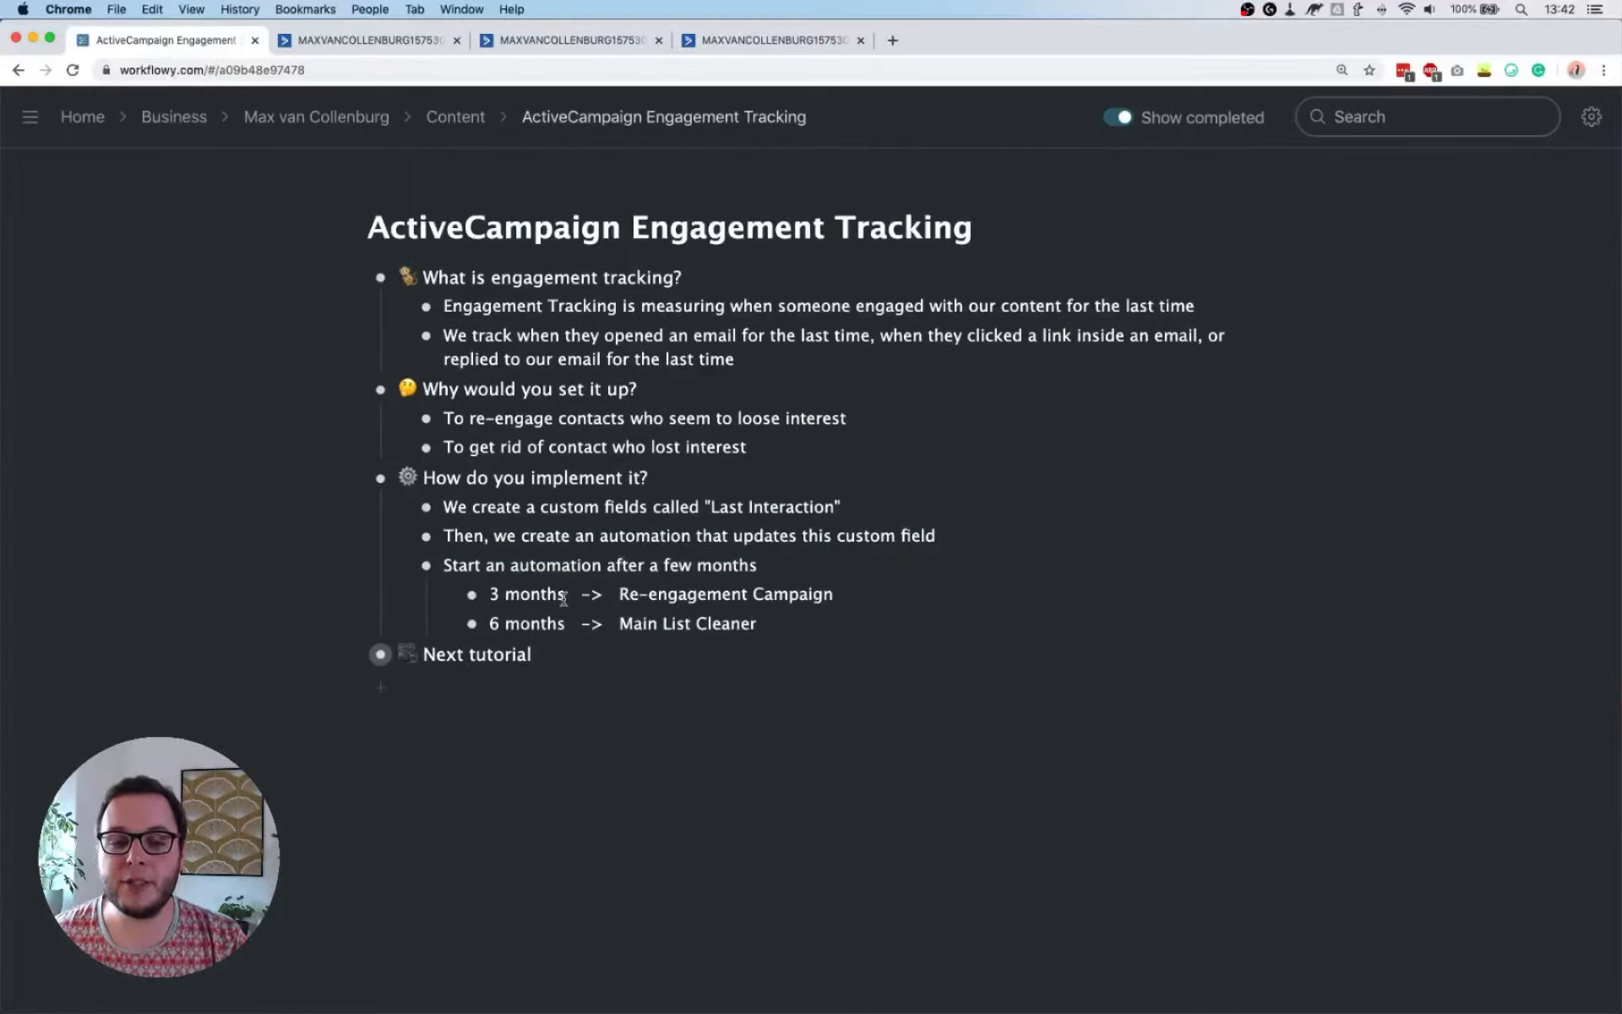
left_click_drag(565, 593, 493, 593)
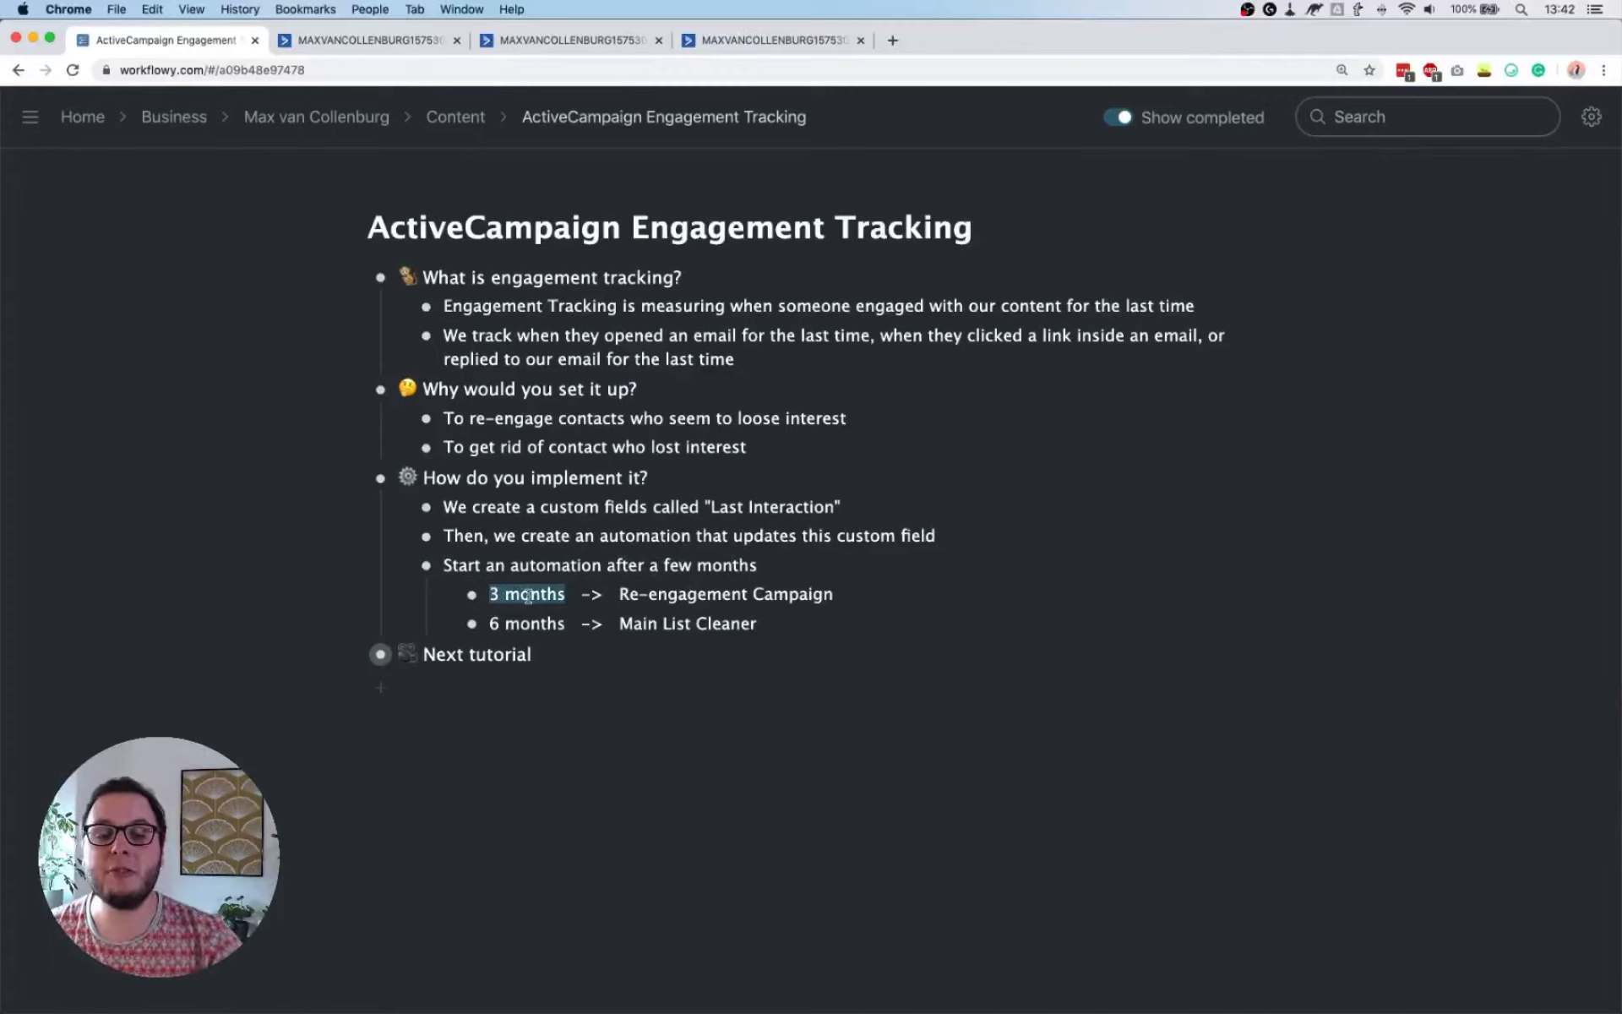
left_click_drag(619, 595, 832, 594)
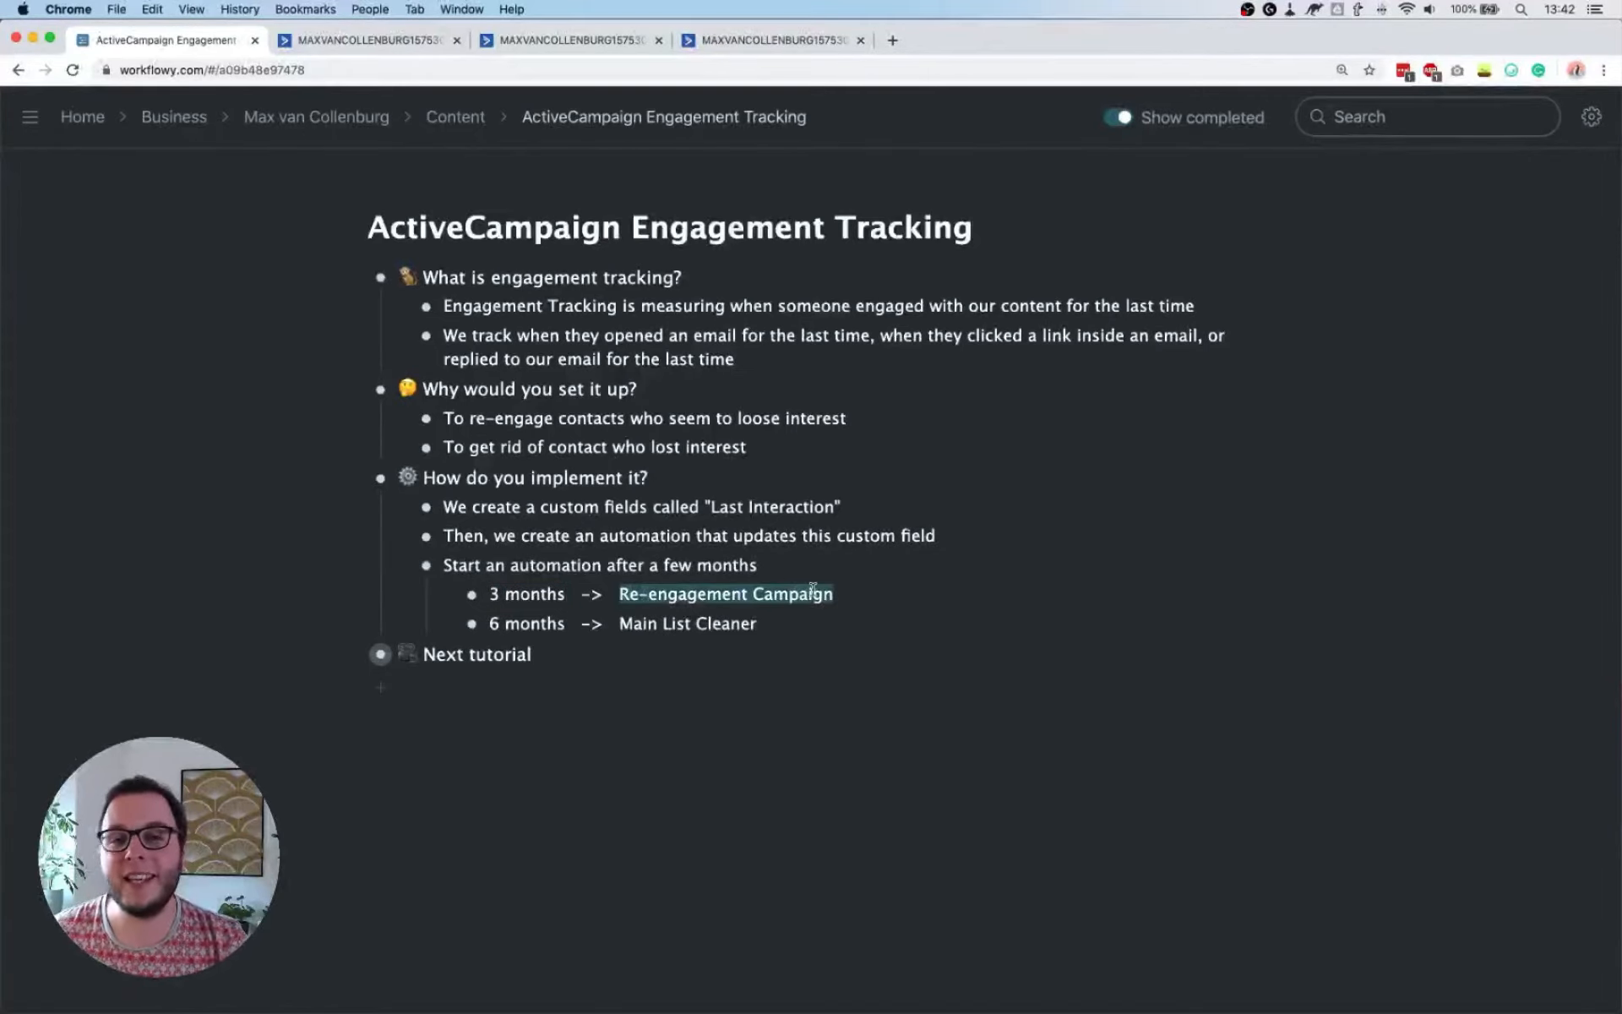
left_click(604, 570)
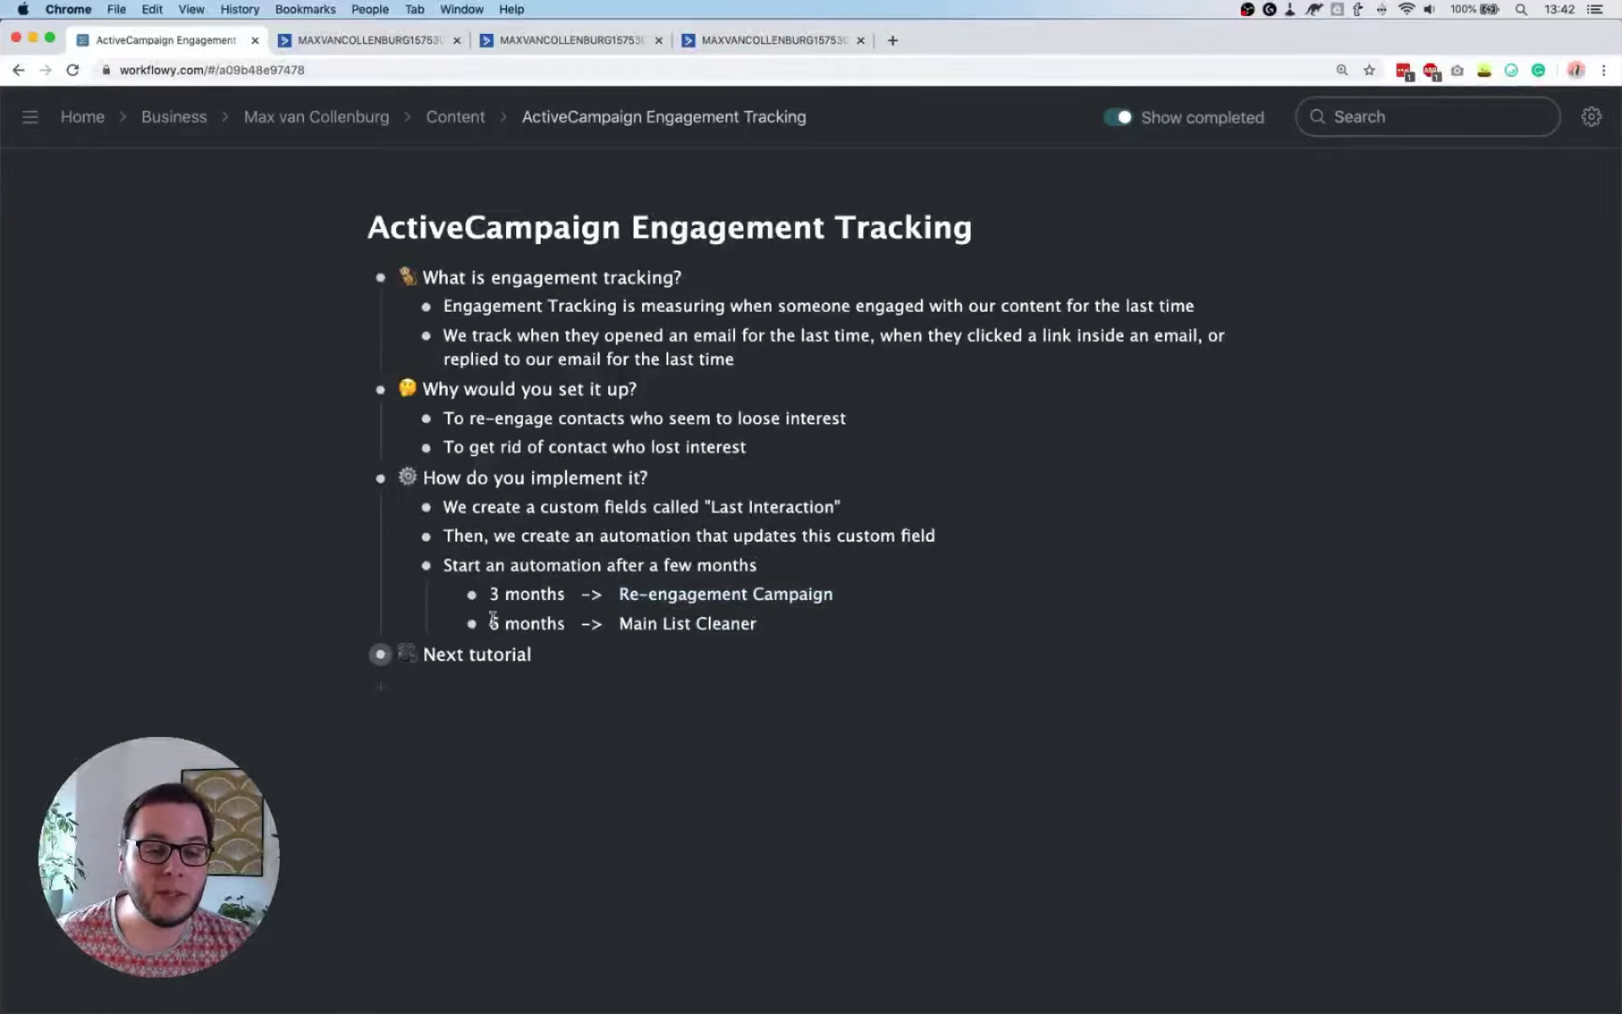
left_click_drag(493, 617, 553, 621)
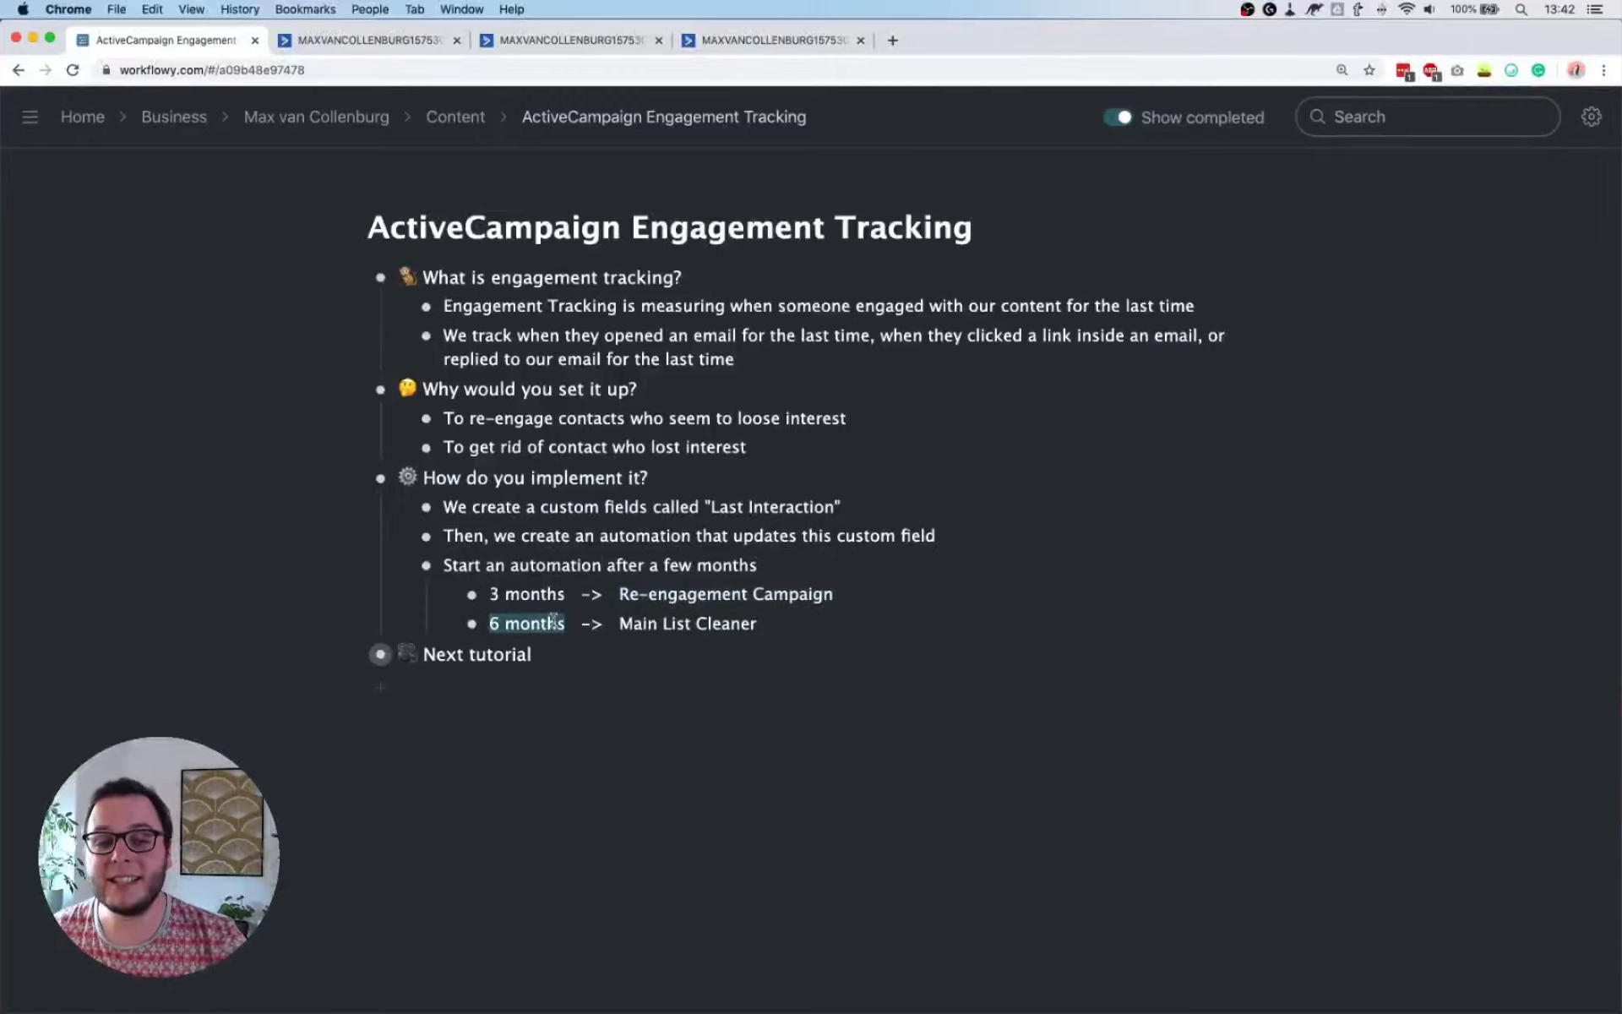
Switch to ActiveCampaign's automations list and create an automation from scratch with a Date based start trigger
left_click(645, 621)
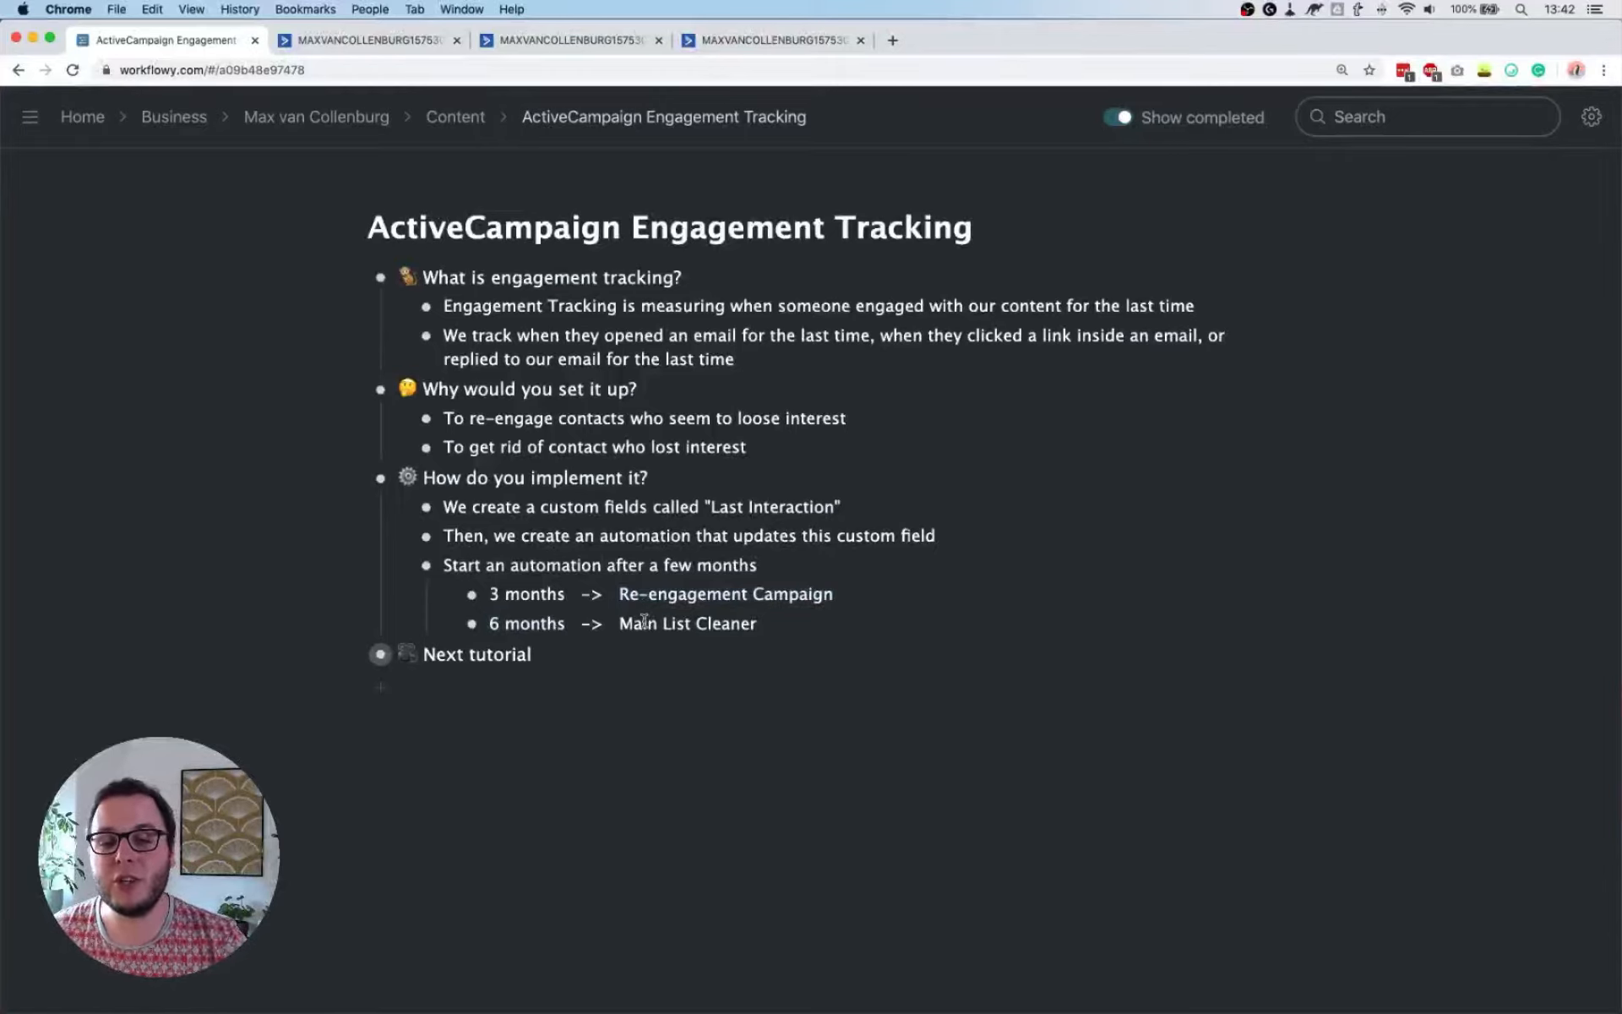
left_click(645, 564)
left_click(726, 38)
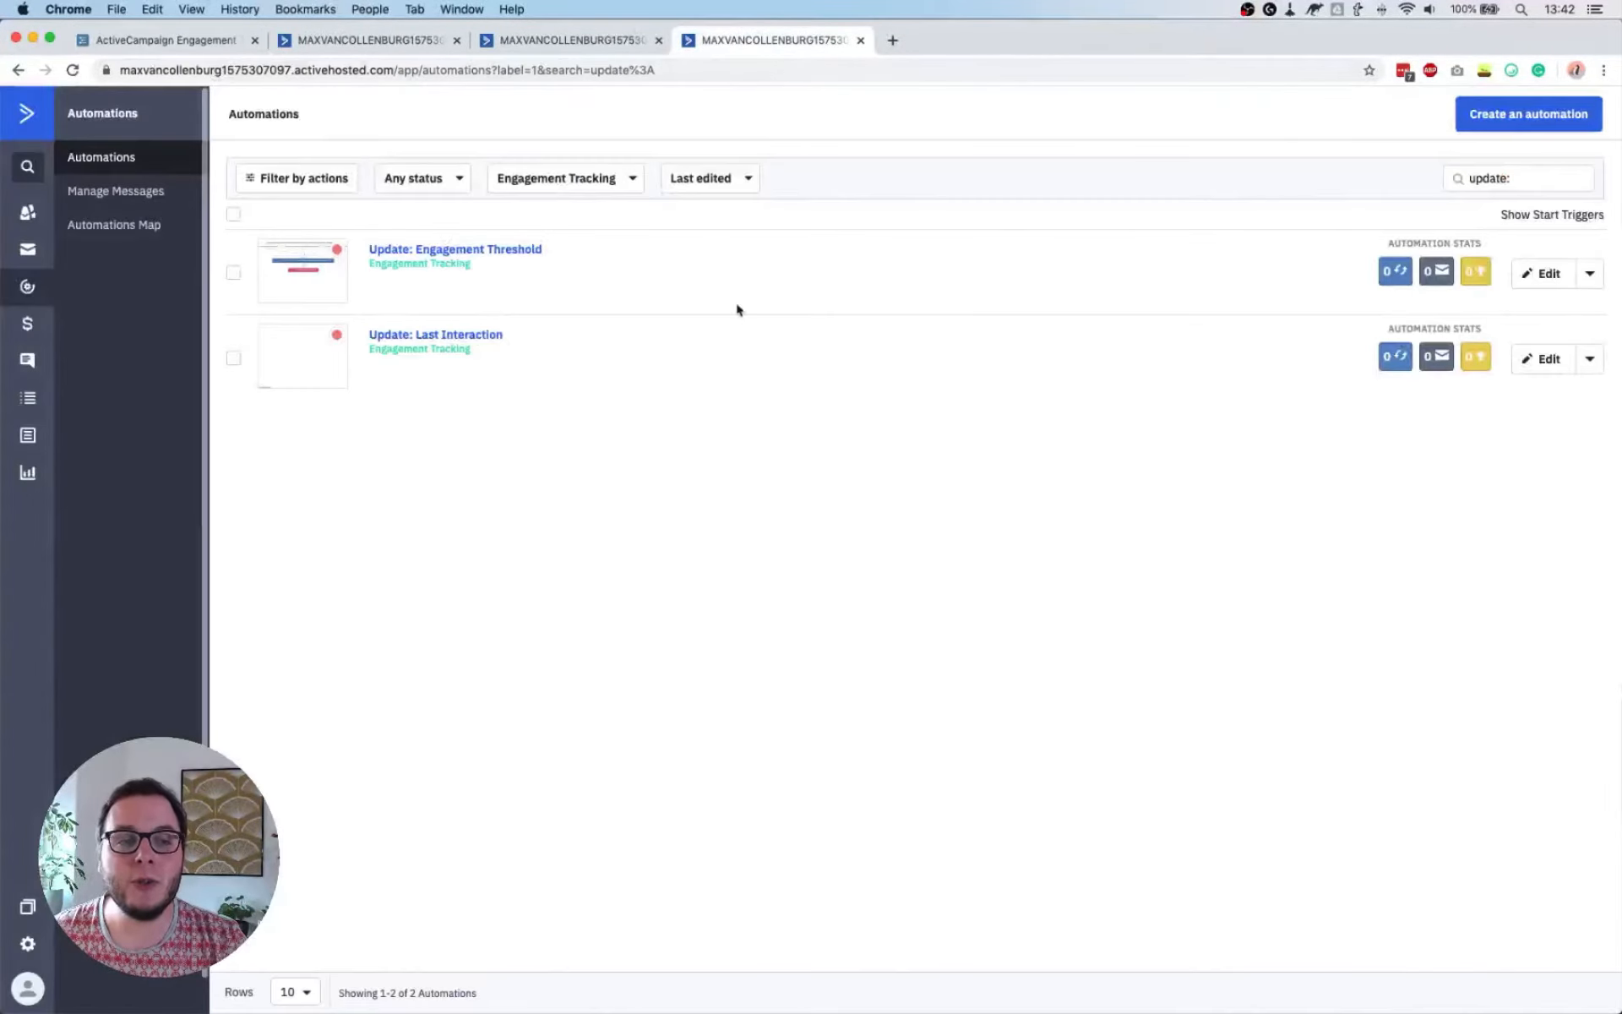
left_click(1531, 116)
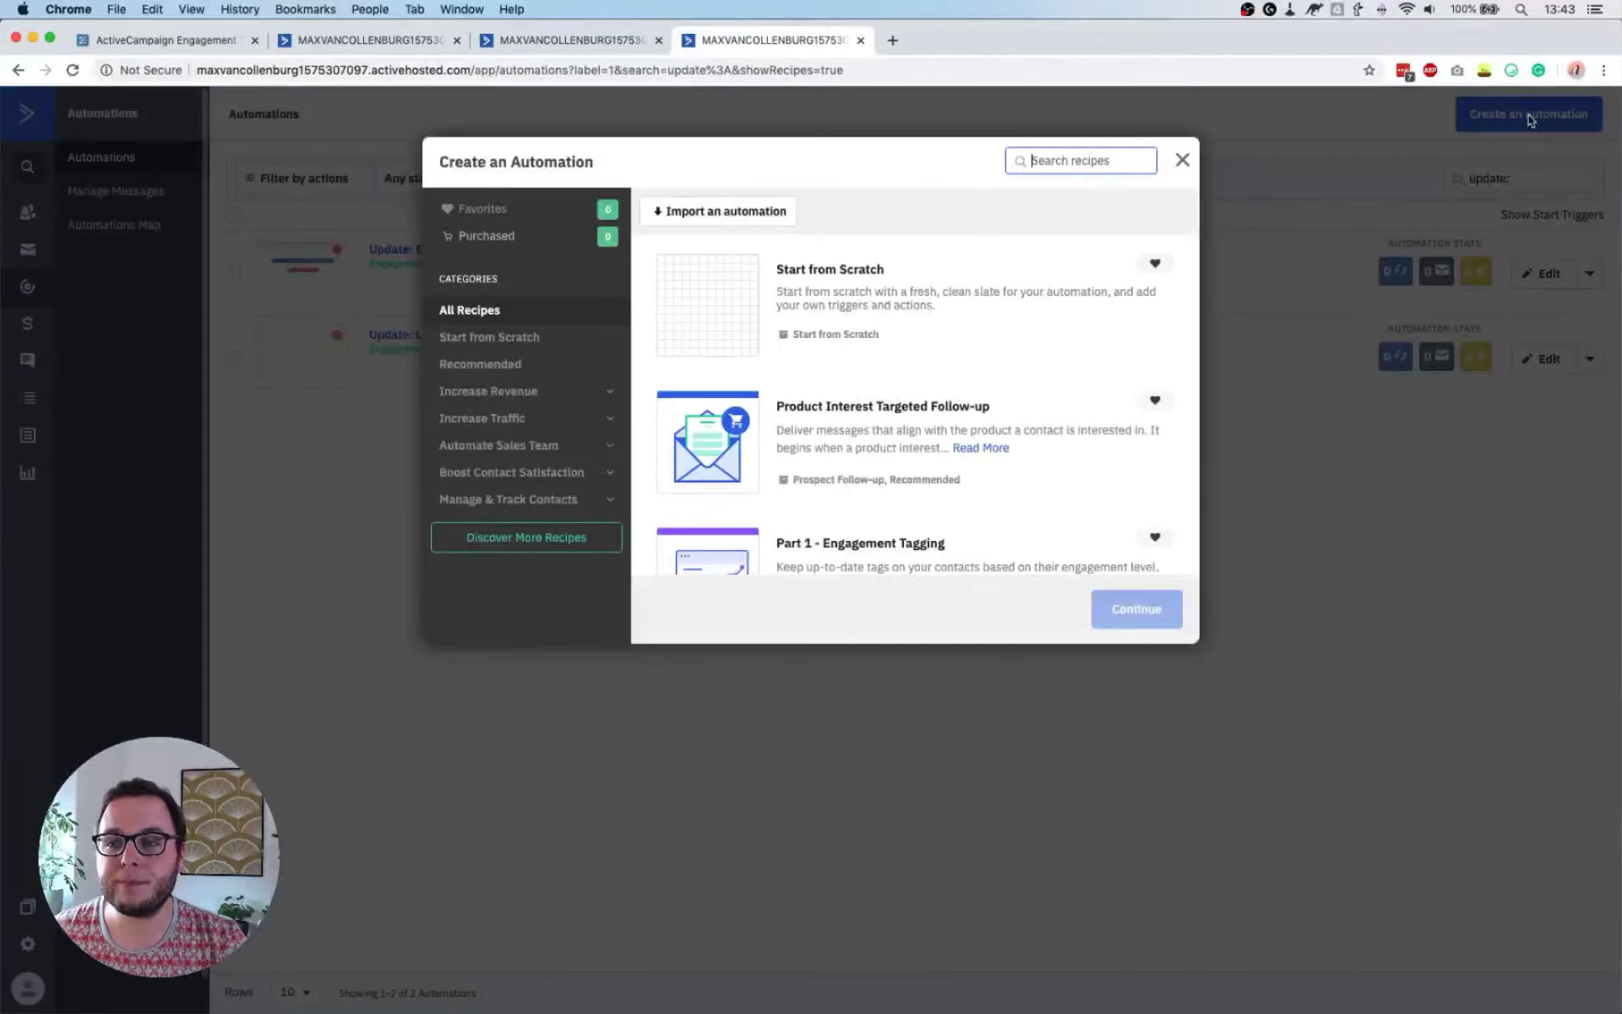
left_click(948, 318)
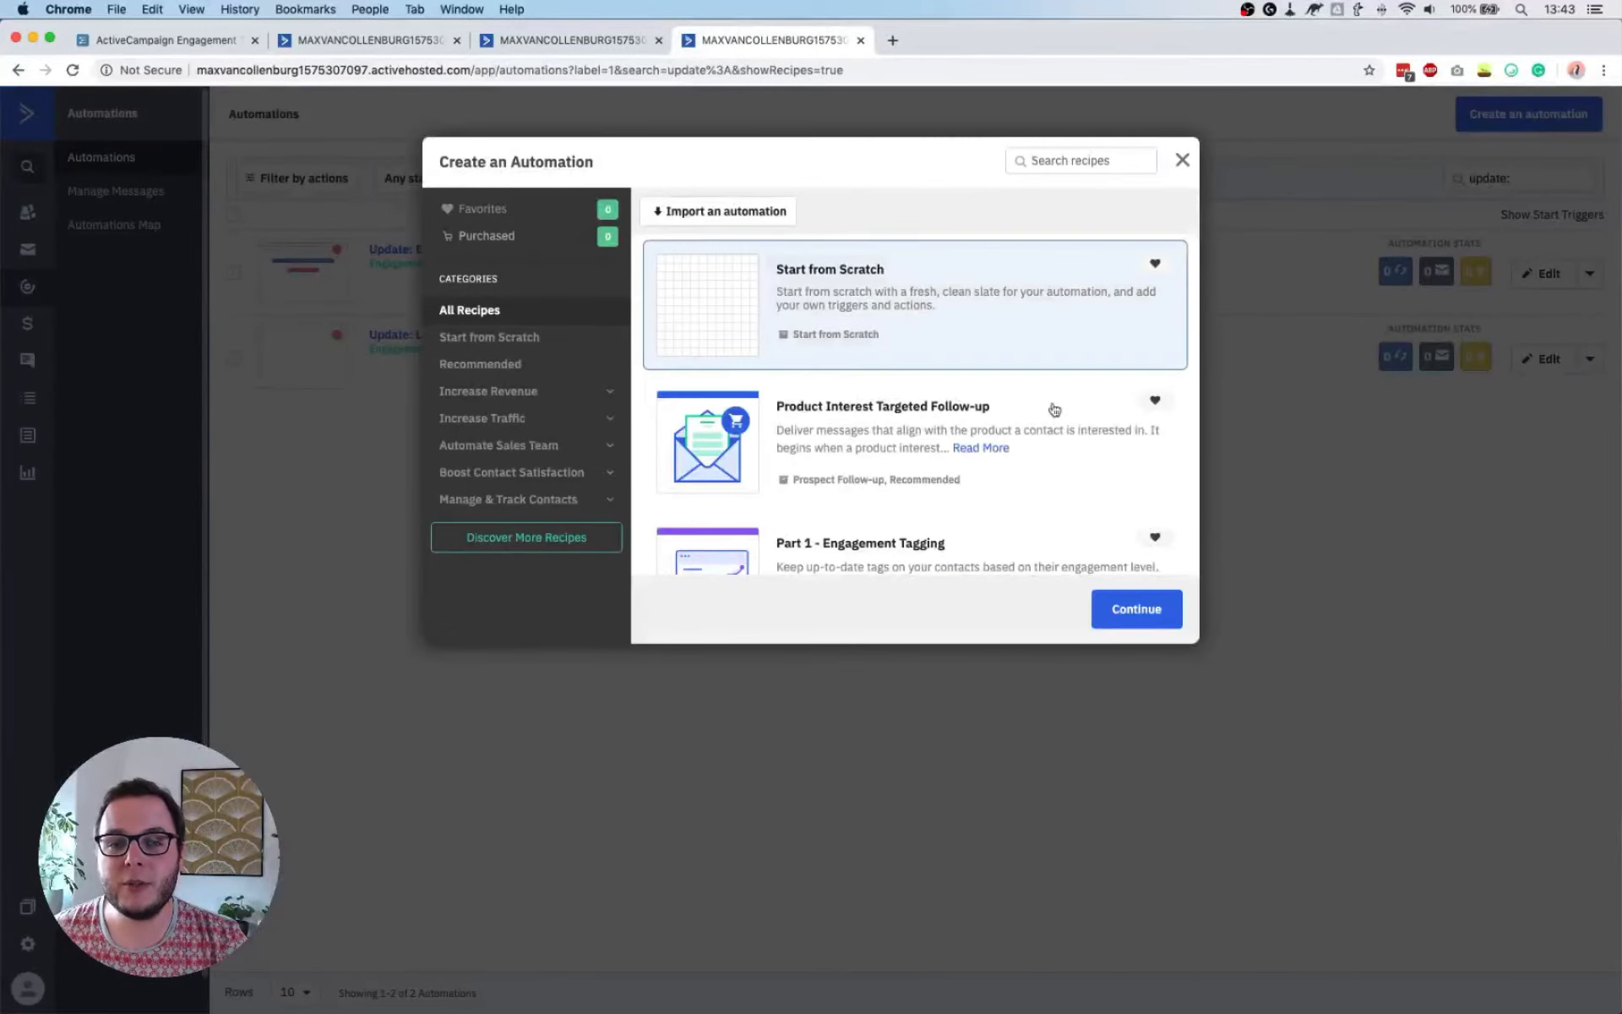
left_click(1132, 610)
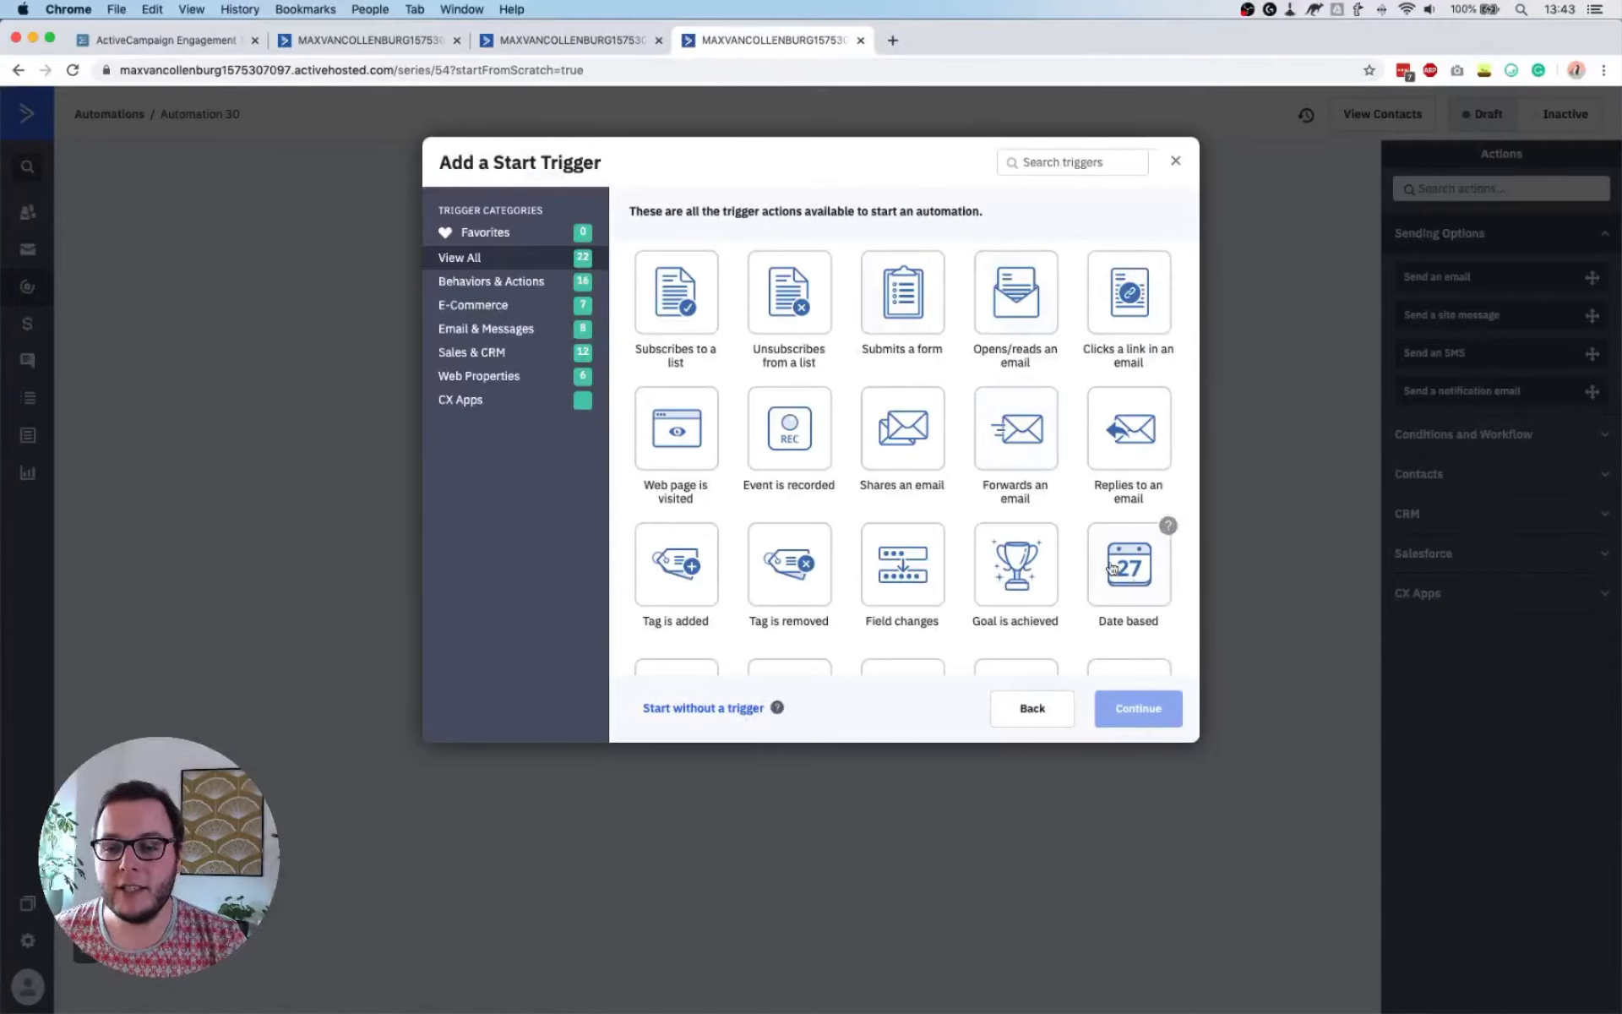
left_click(1146, 572)
left_click(1144, 712)
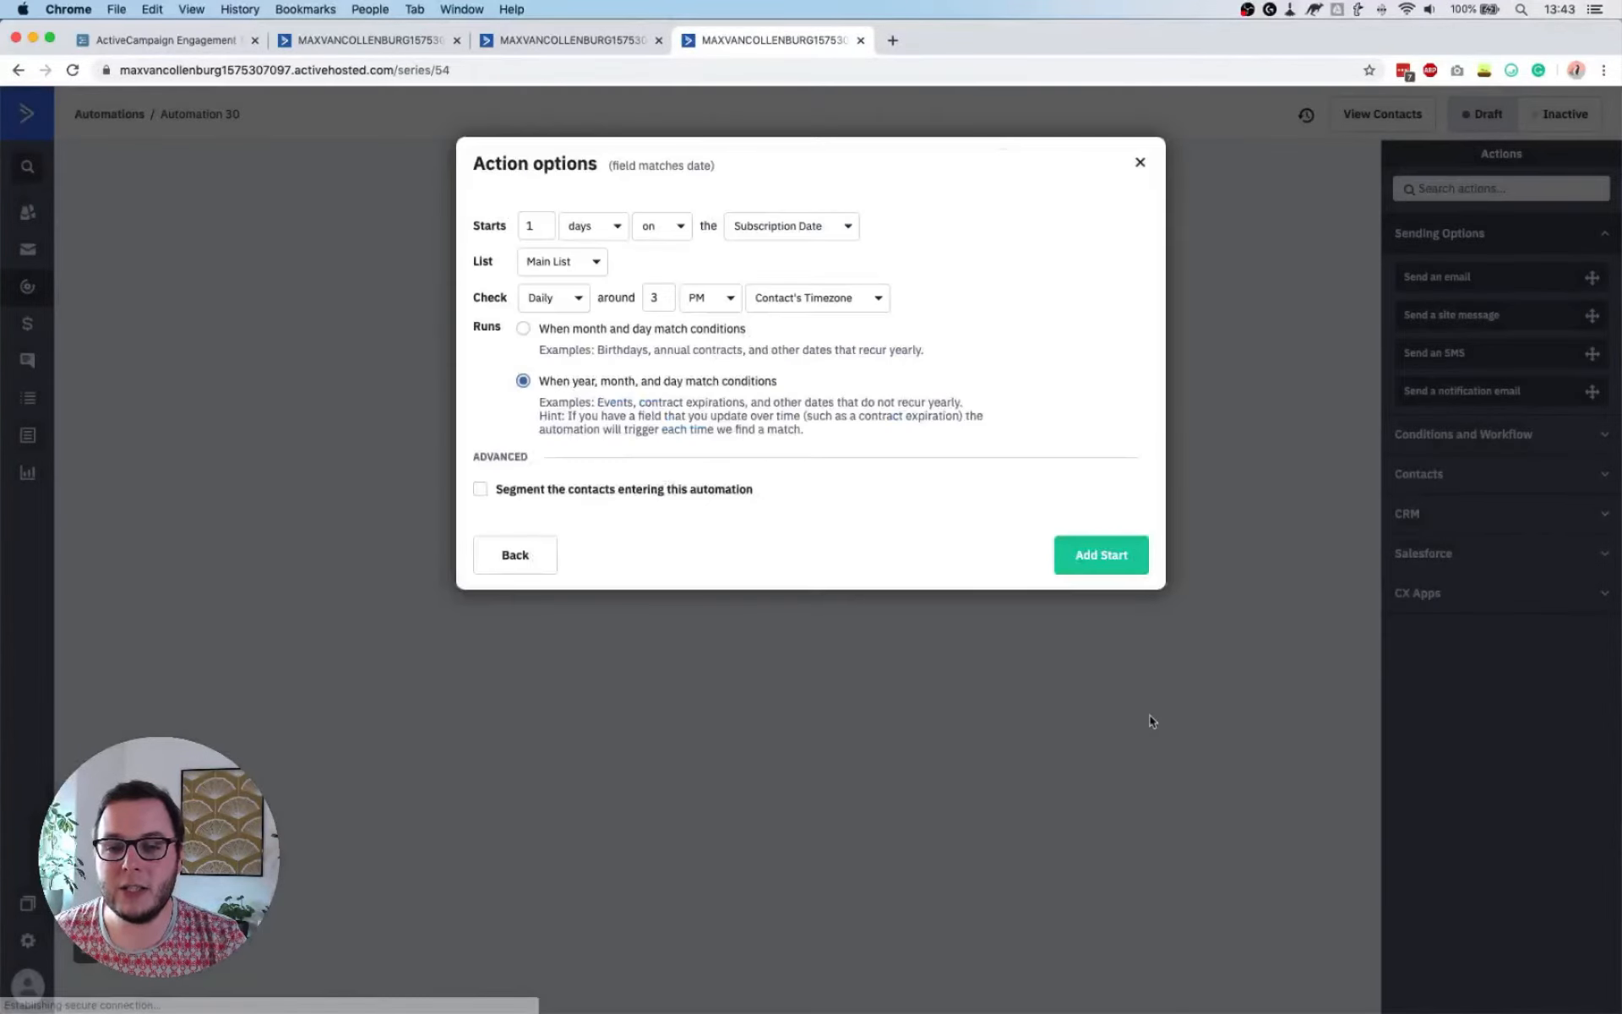
Set the date trigger to start 3 months after the contact's Last Interaction
left_click(579, 225)
left_click(599, 316)
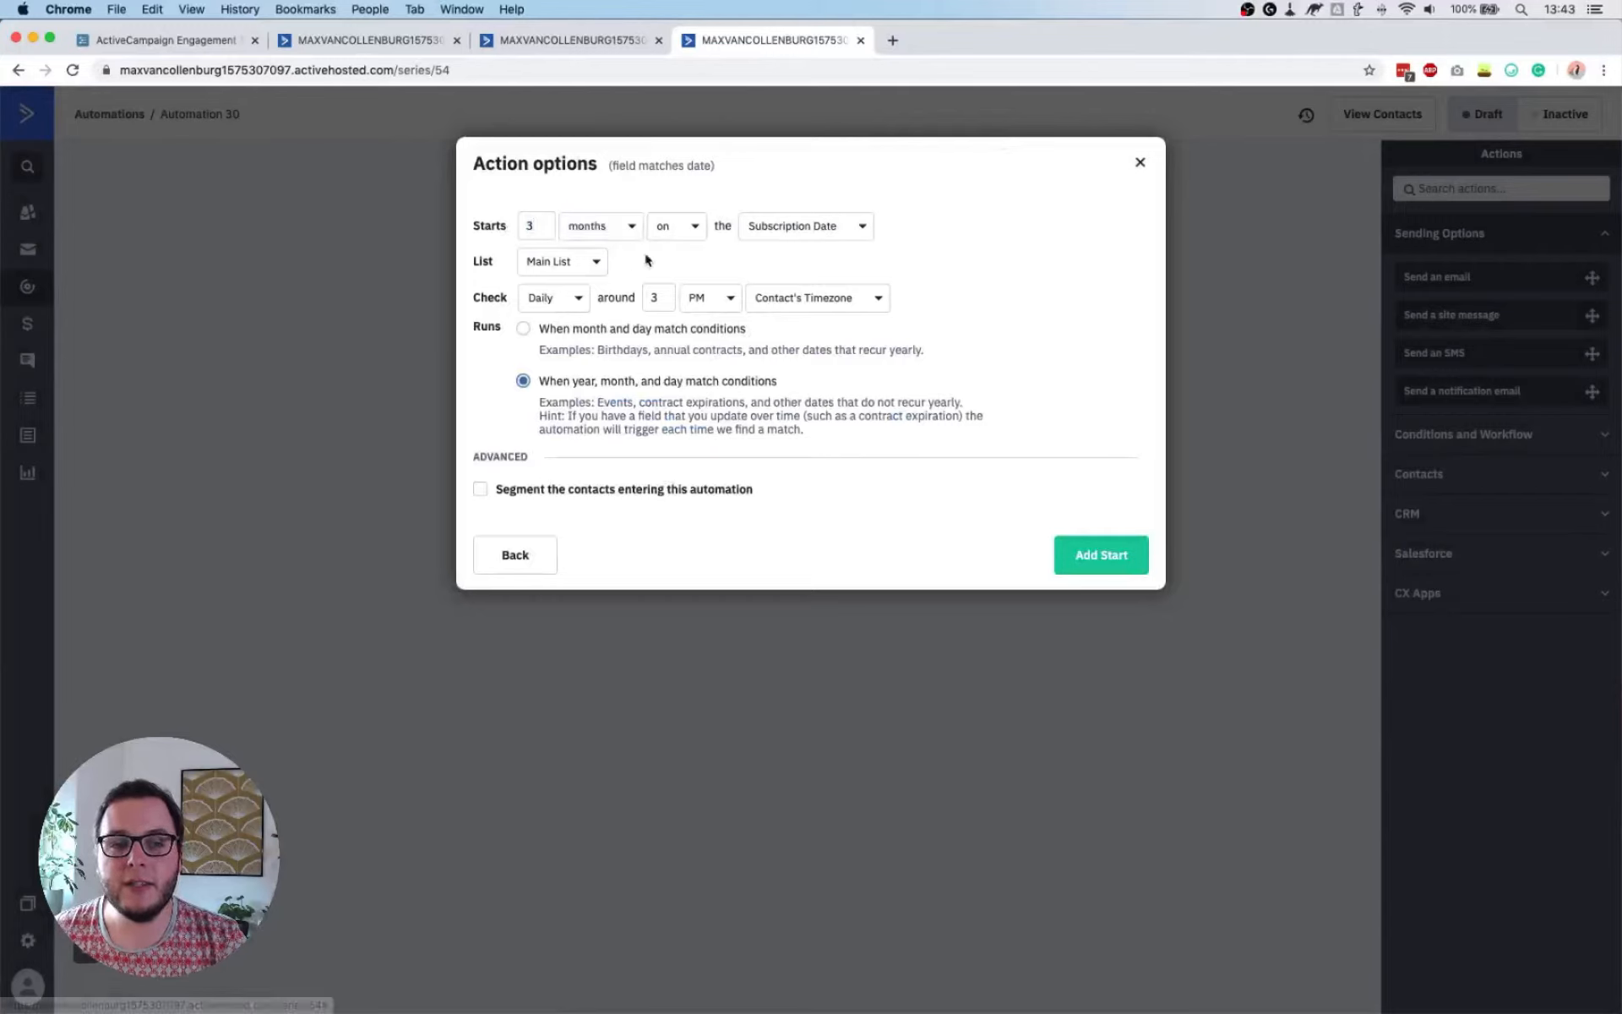
left_click(683, 228)
left_click(684, 318)
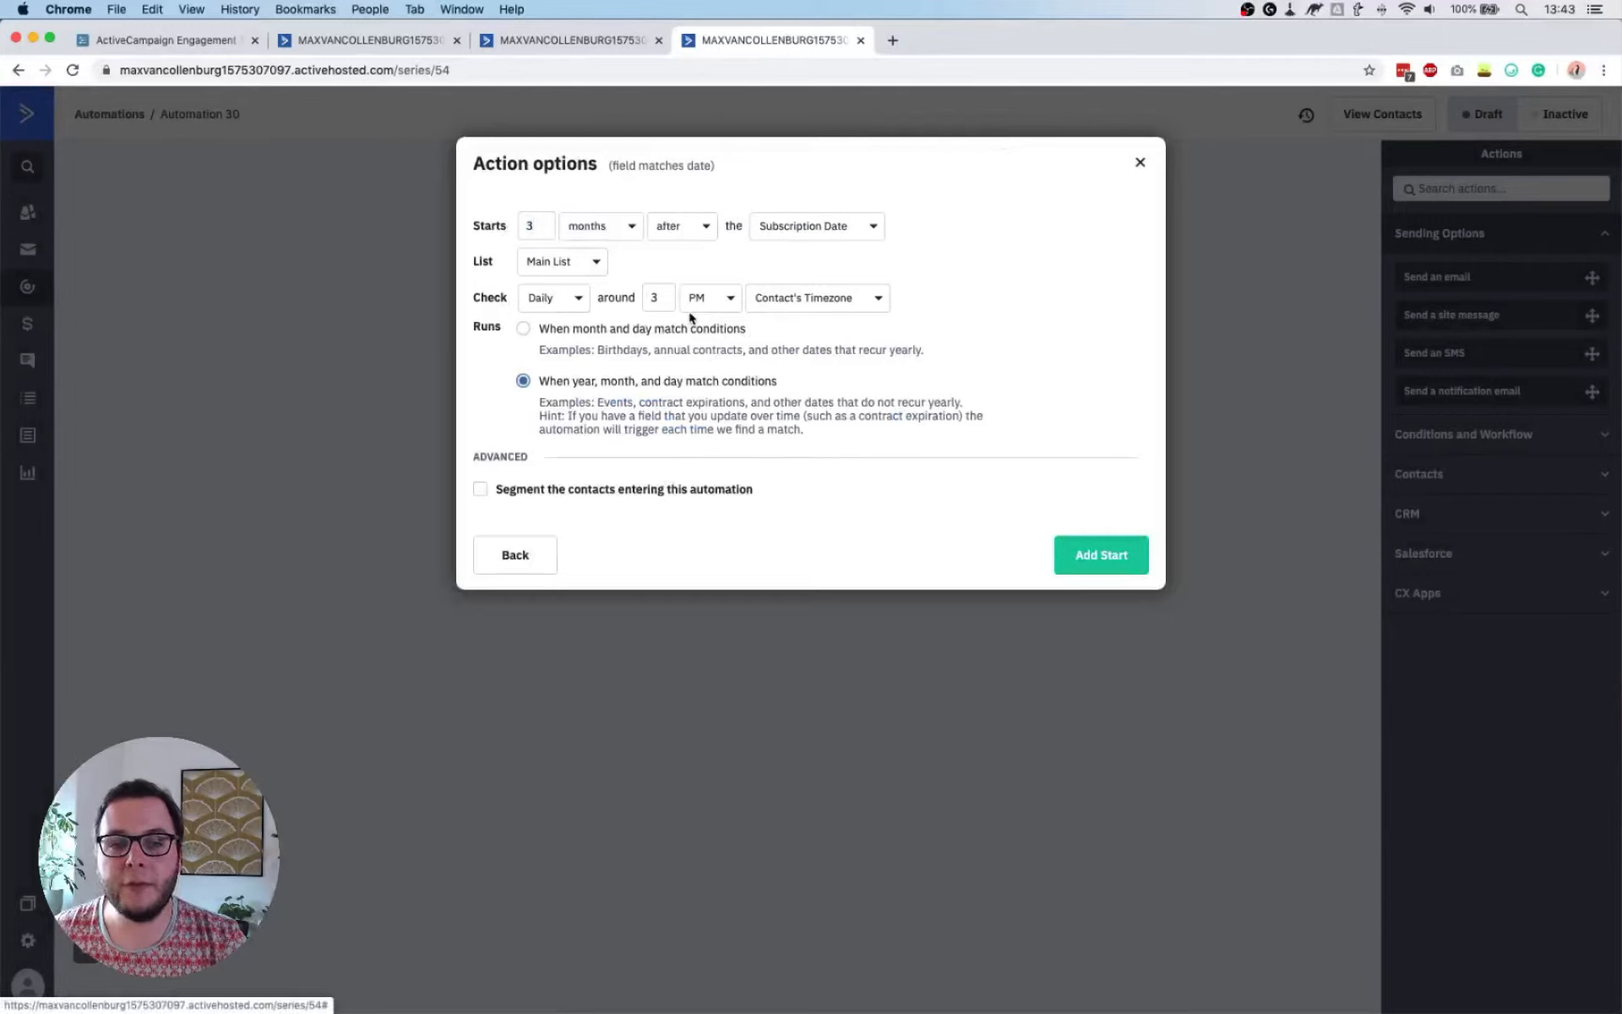
left_click(784, 229)
left_click(805, 305)
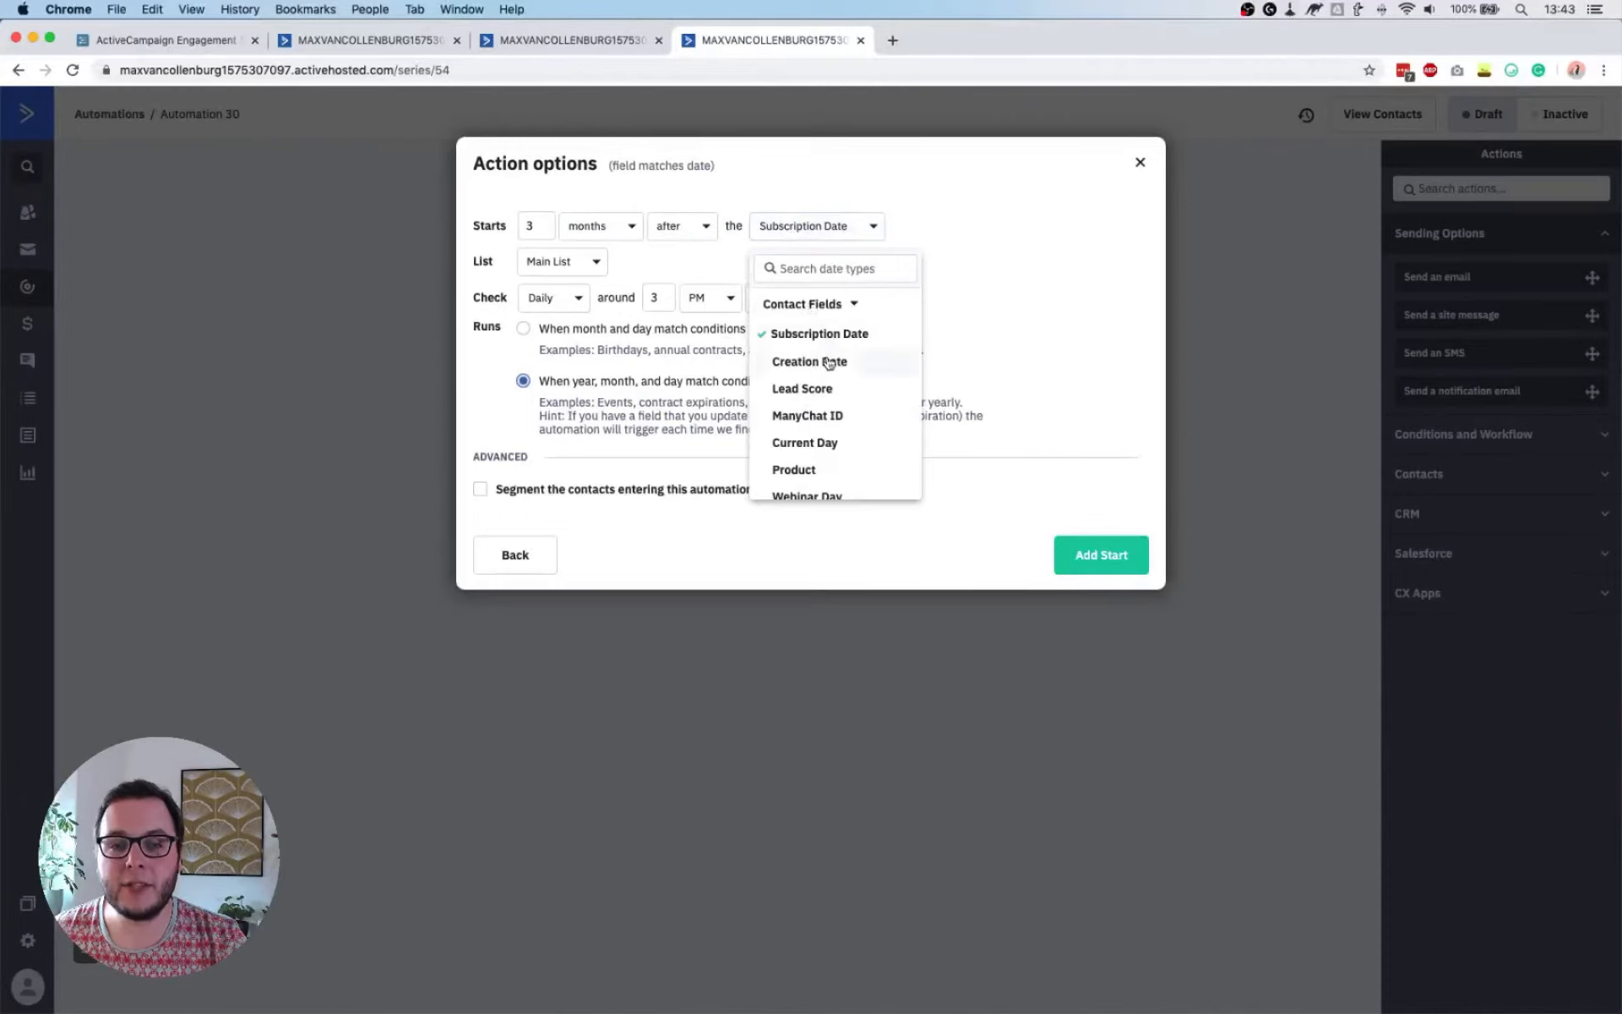
scroll(827, 410, "down", 3)
left_click(822, 430)
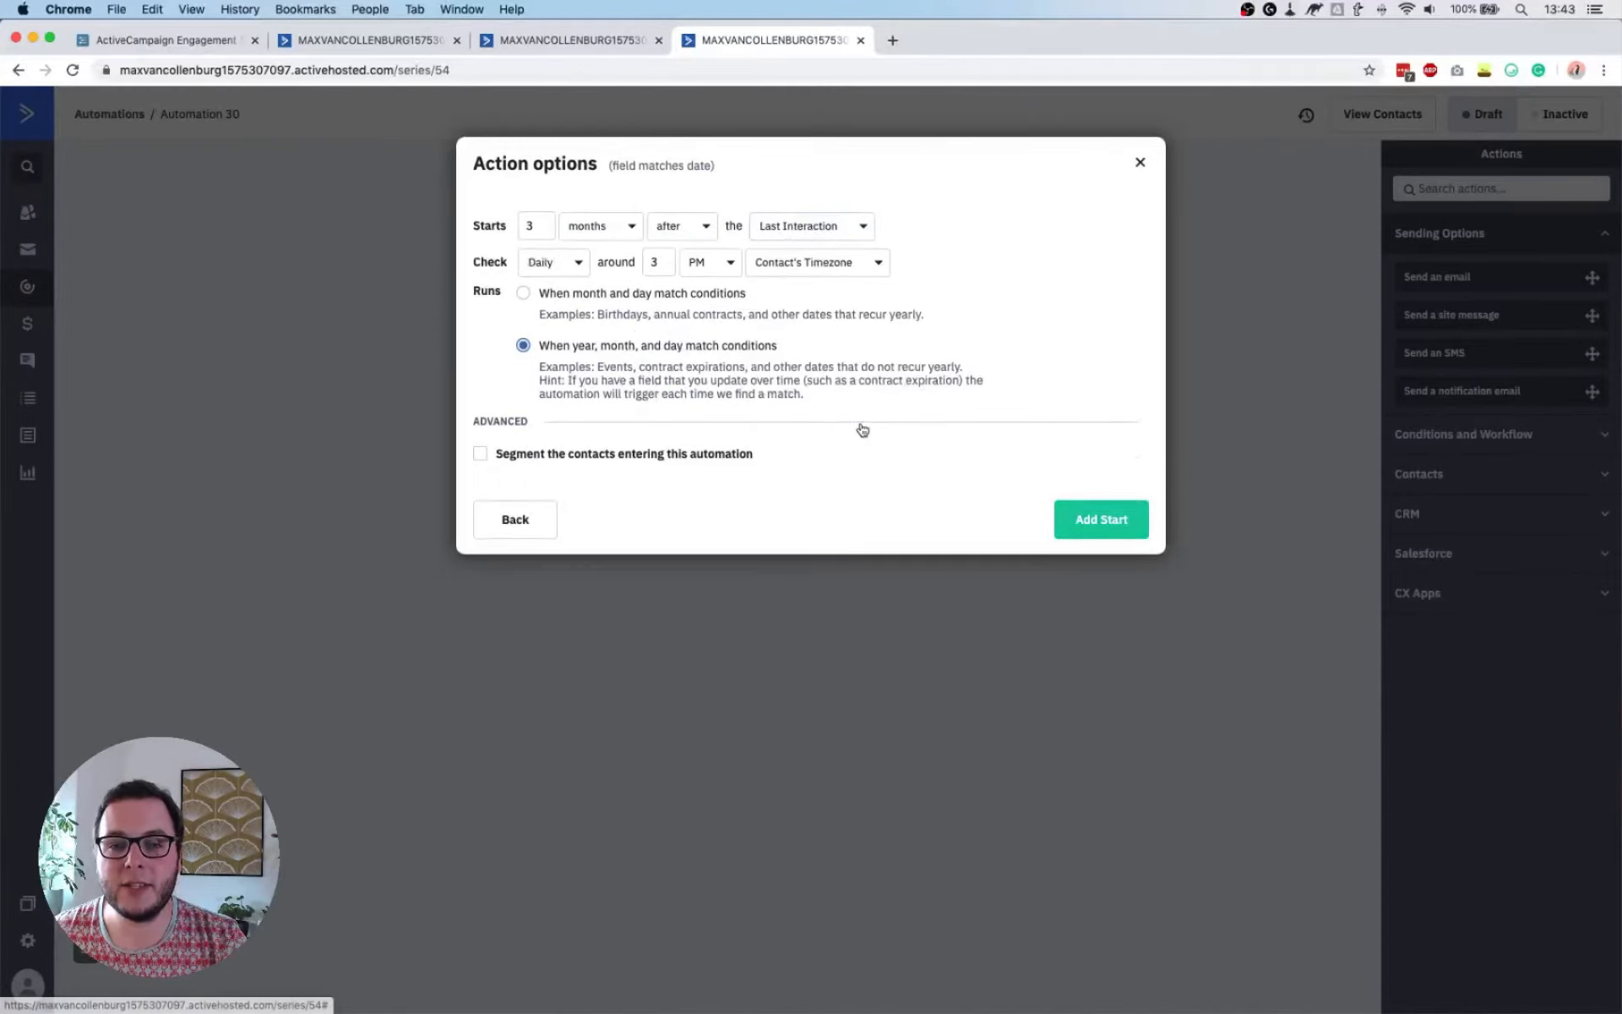
Set the trigger to check Daily around 10 AM, add it as the start, and dismiss the new action chooser
left_click(550, 267)
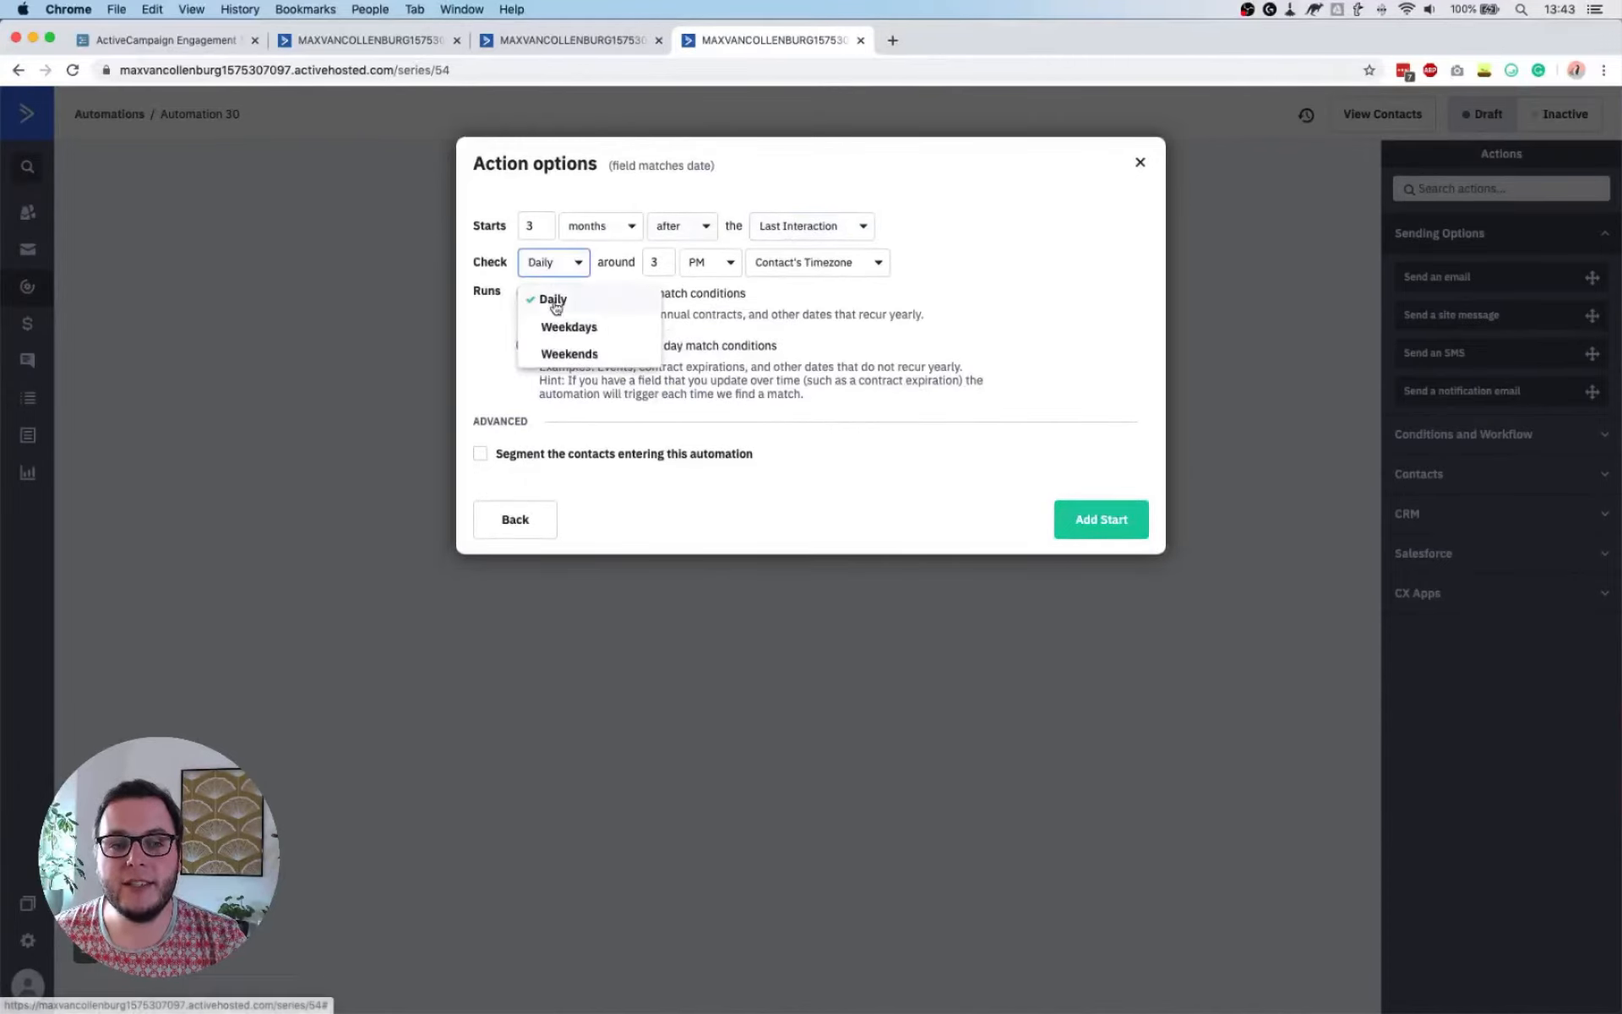
left_click(553, 299)
type("10")
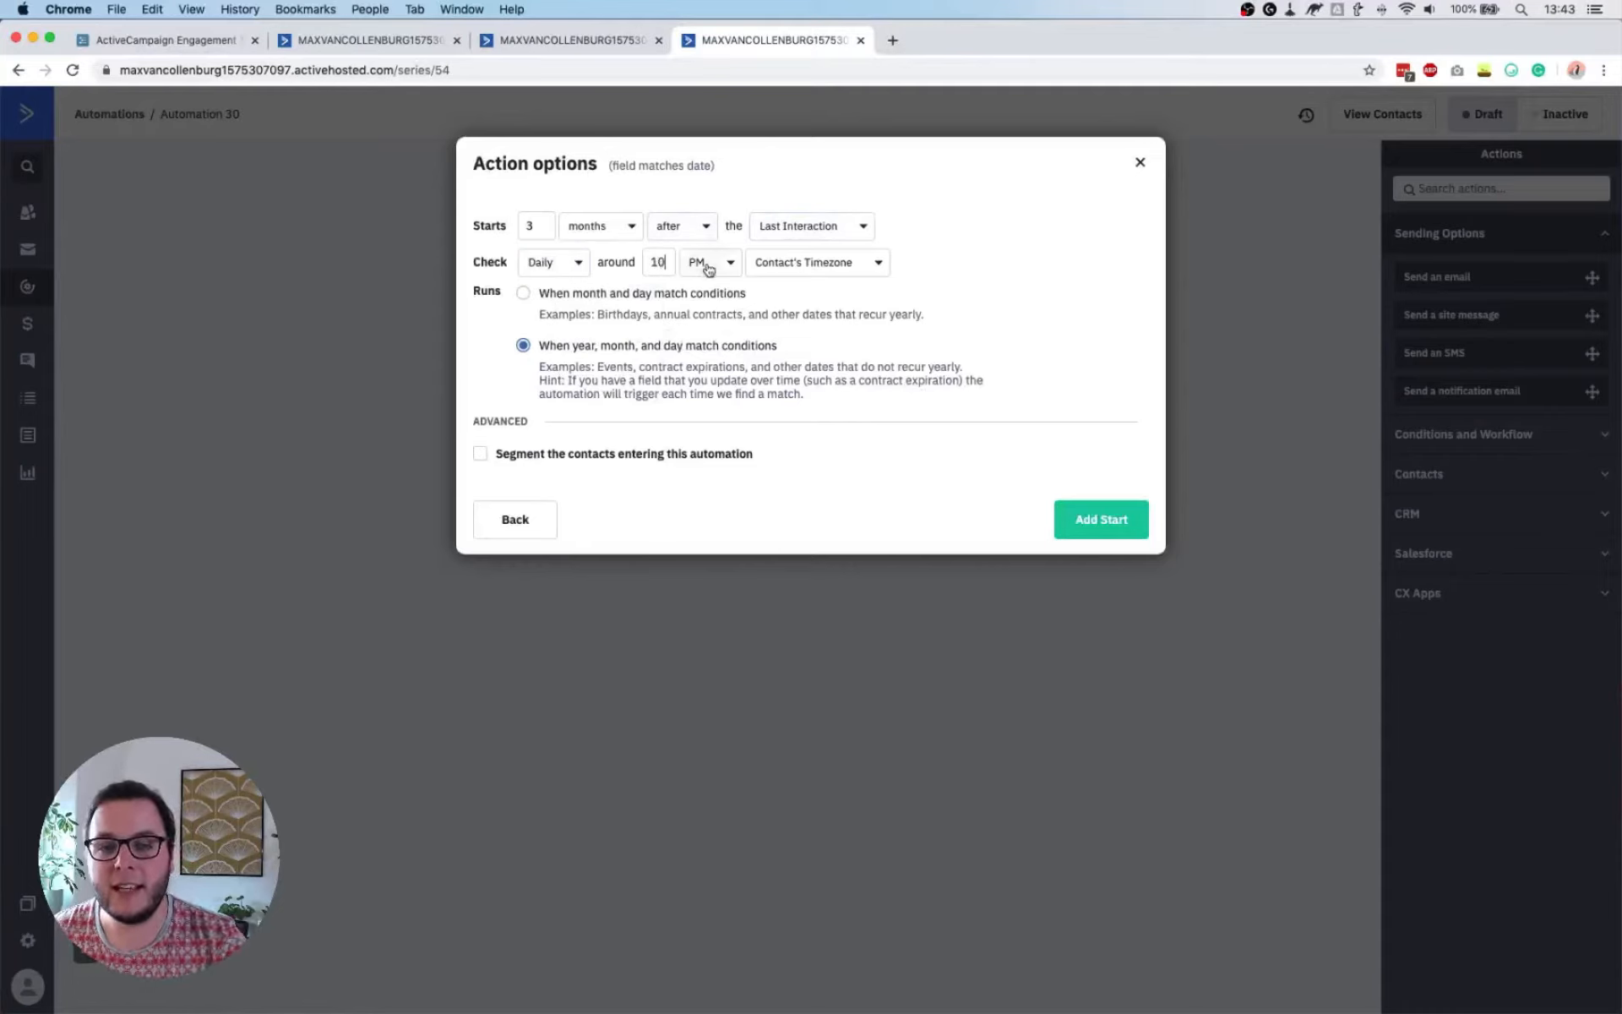
left_click(706, 267)
left_click(718, 297)
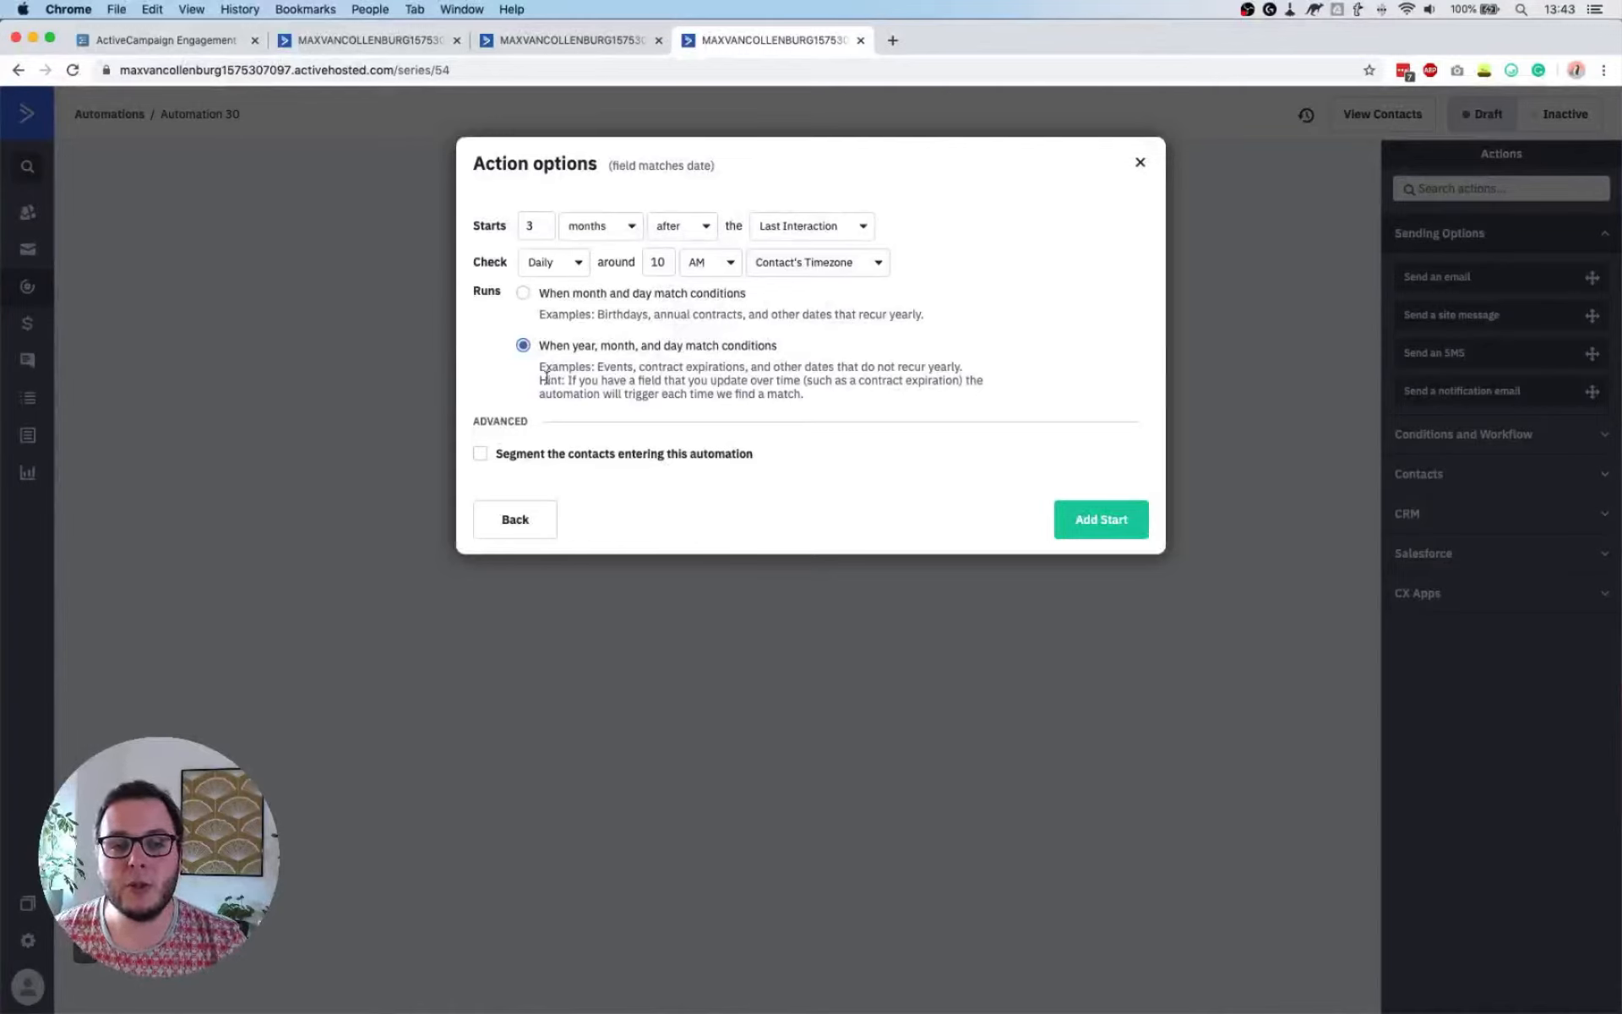
left_click(1107, 519)
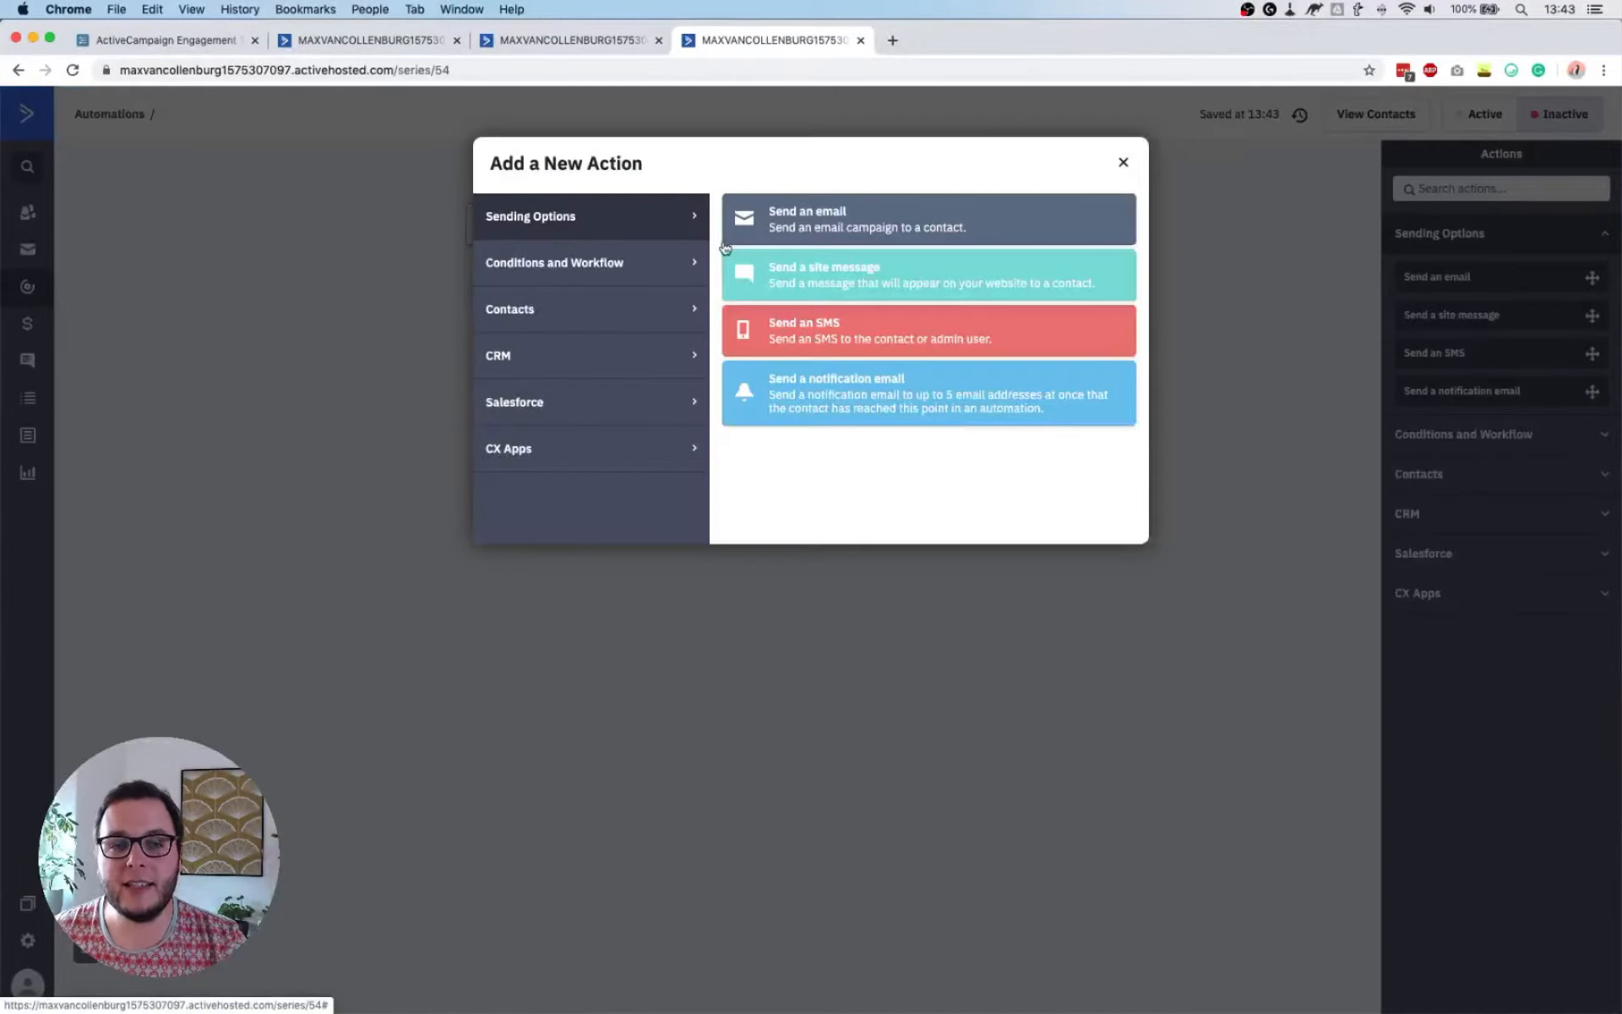
left_click(763, 684)
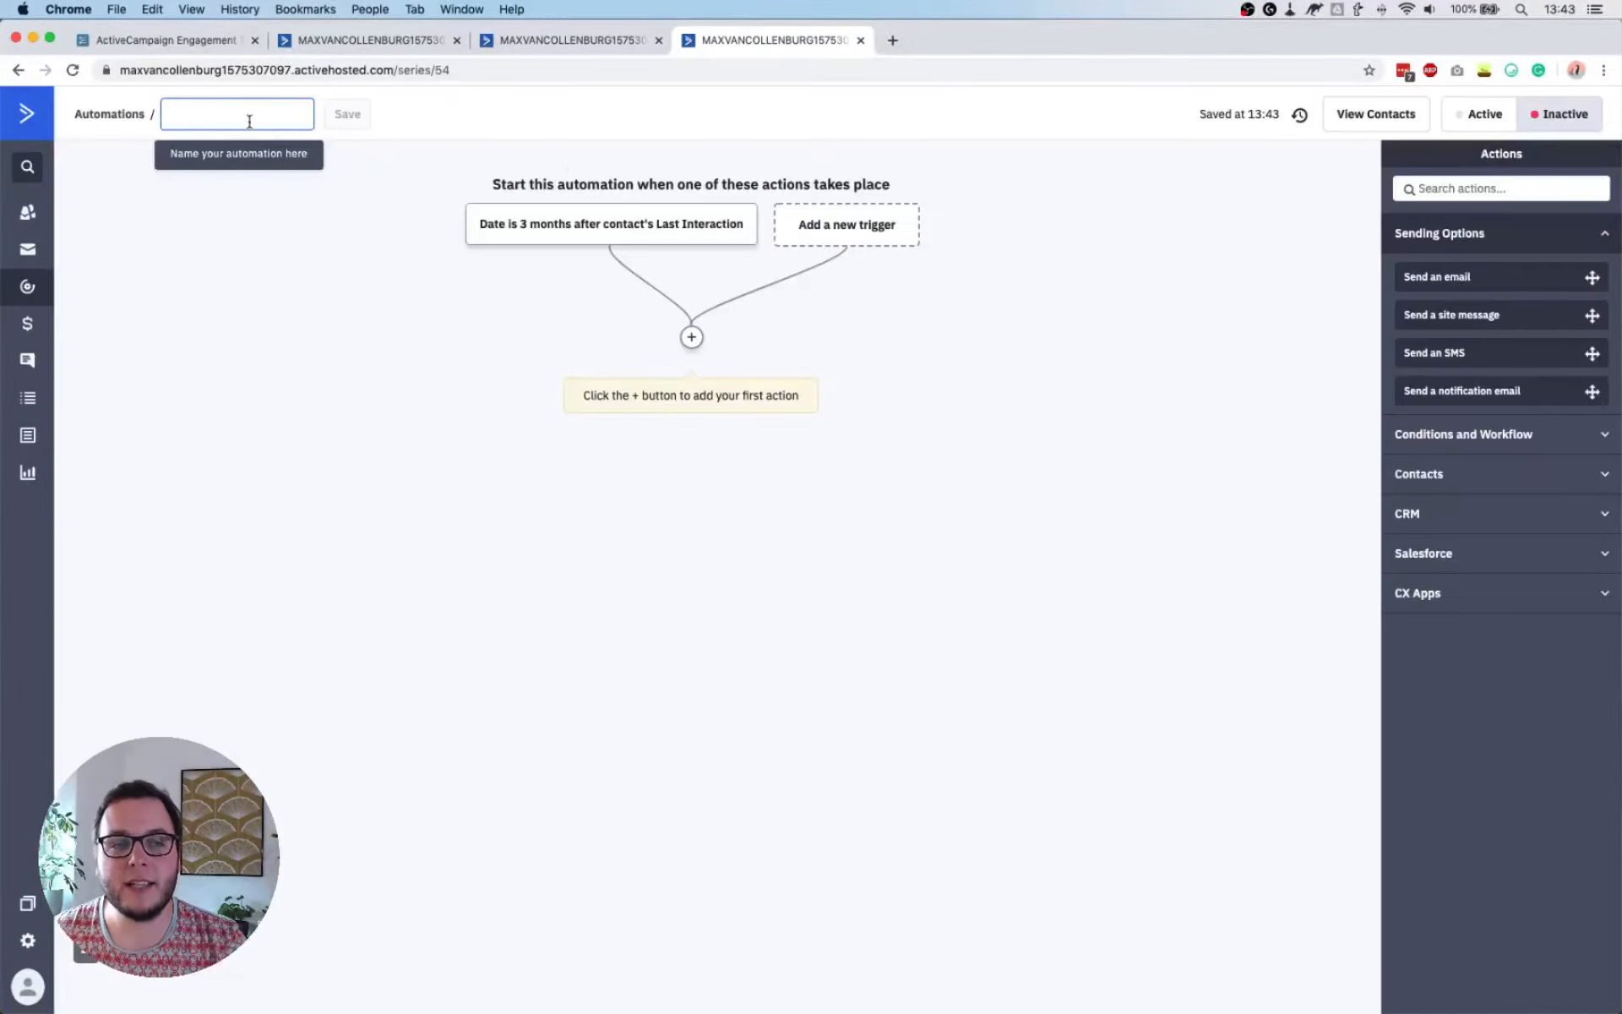
Try to name the automation "Re-engagement Campaign" and look at the available sending actions without adding one
type("Re-engag")
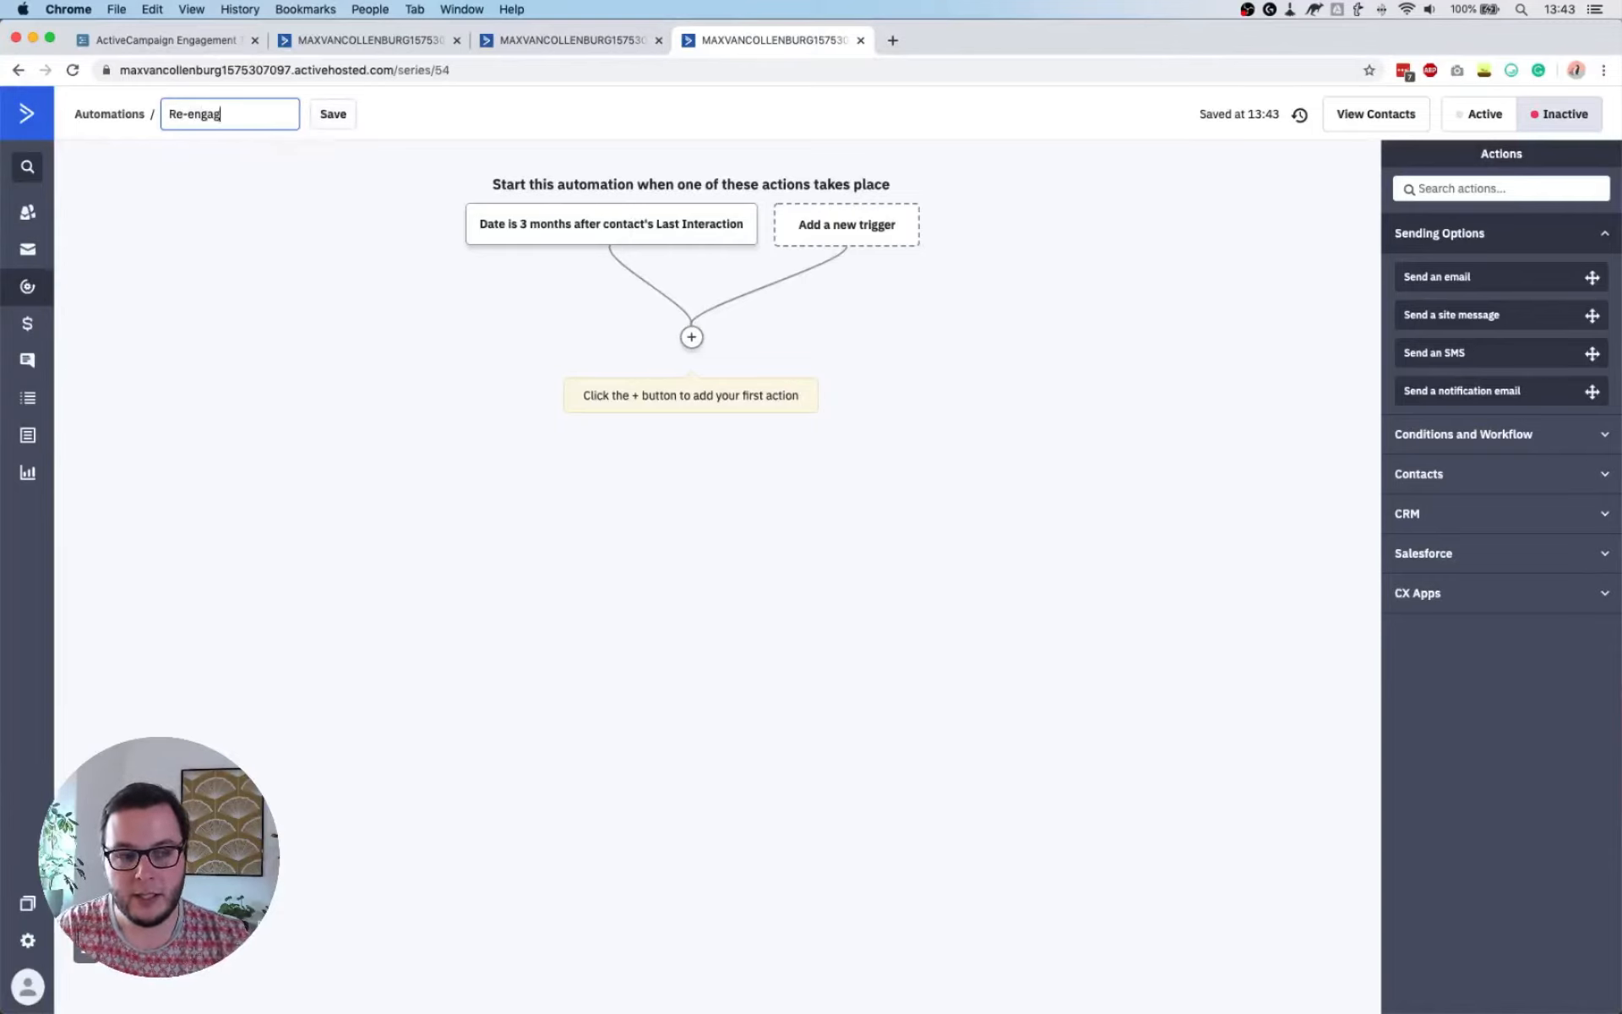
type("ement Campa")
type("ign")
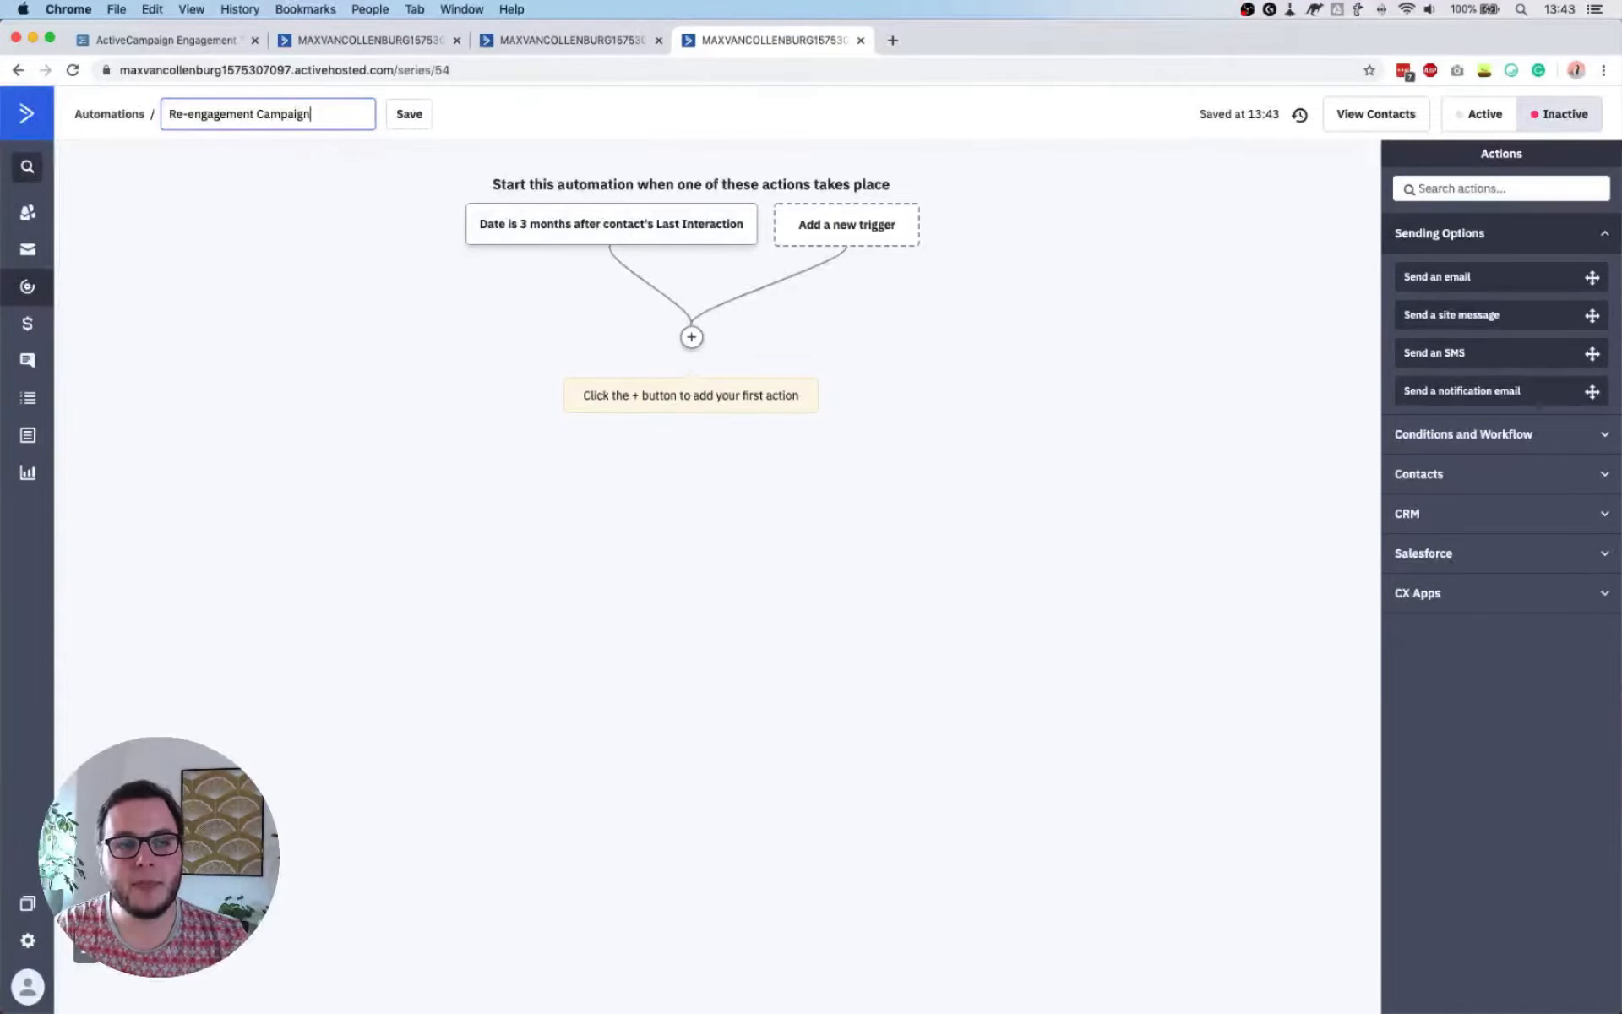
left_click(223, 446)
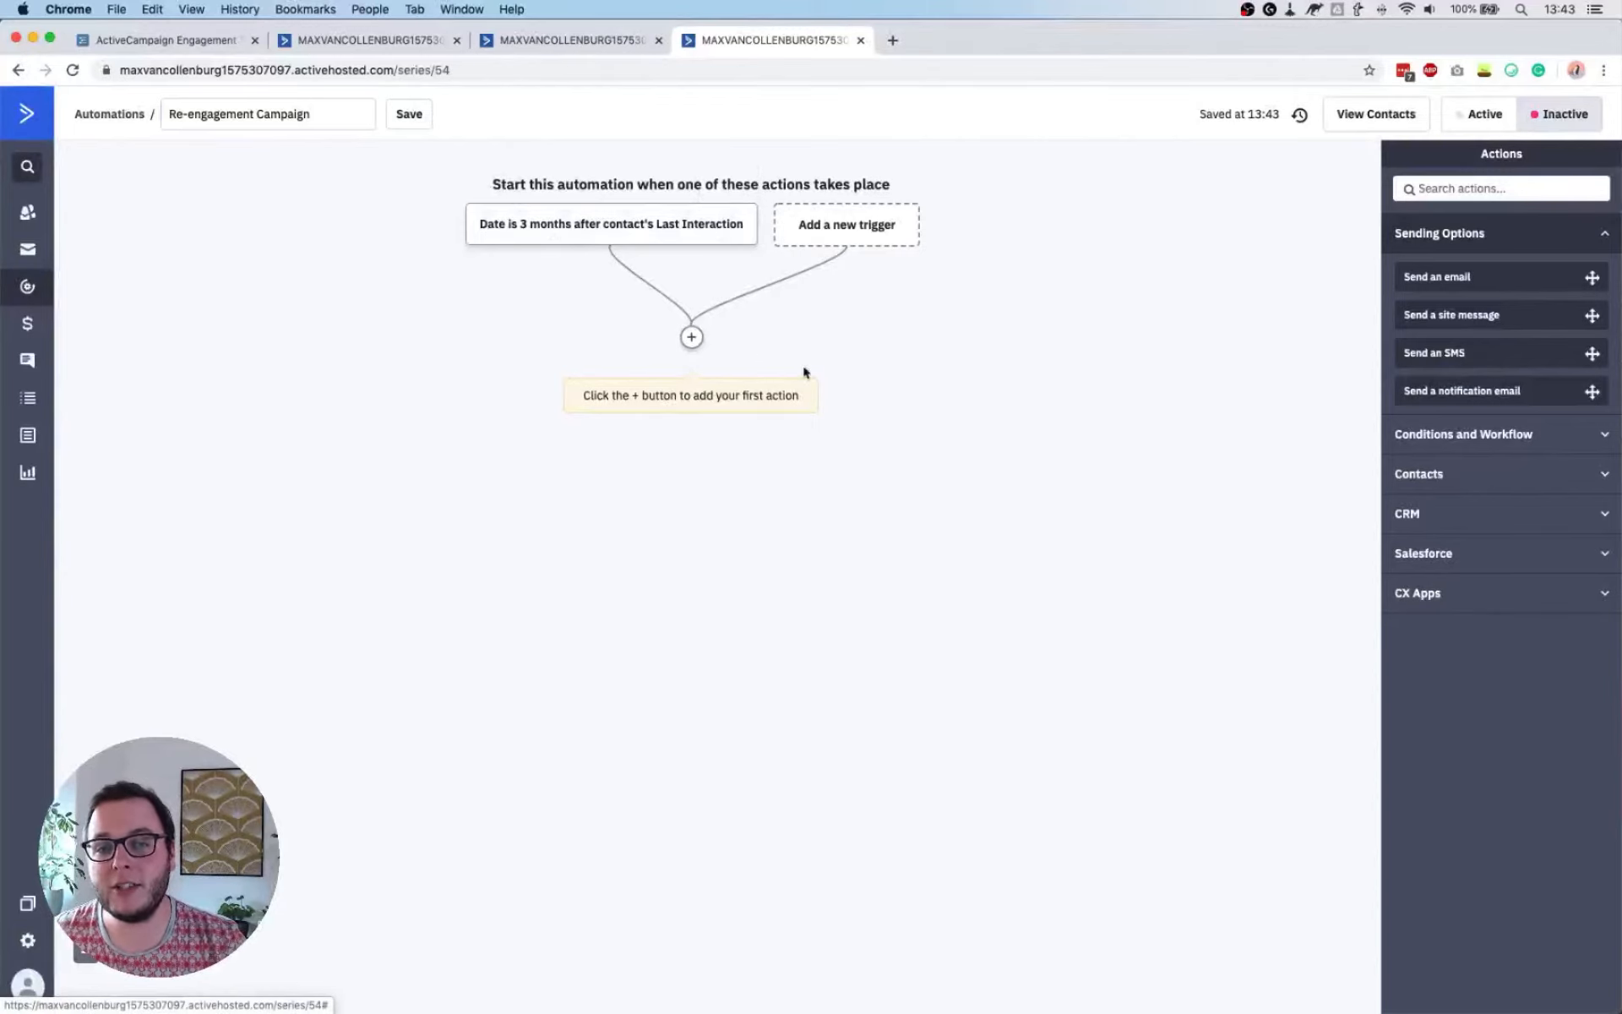
left_click(691, 338)
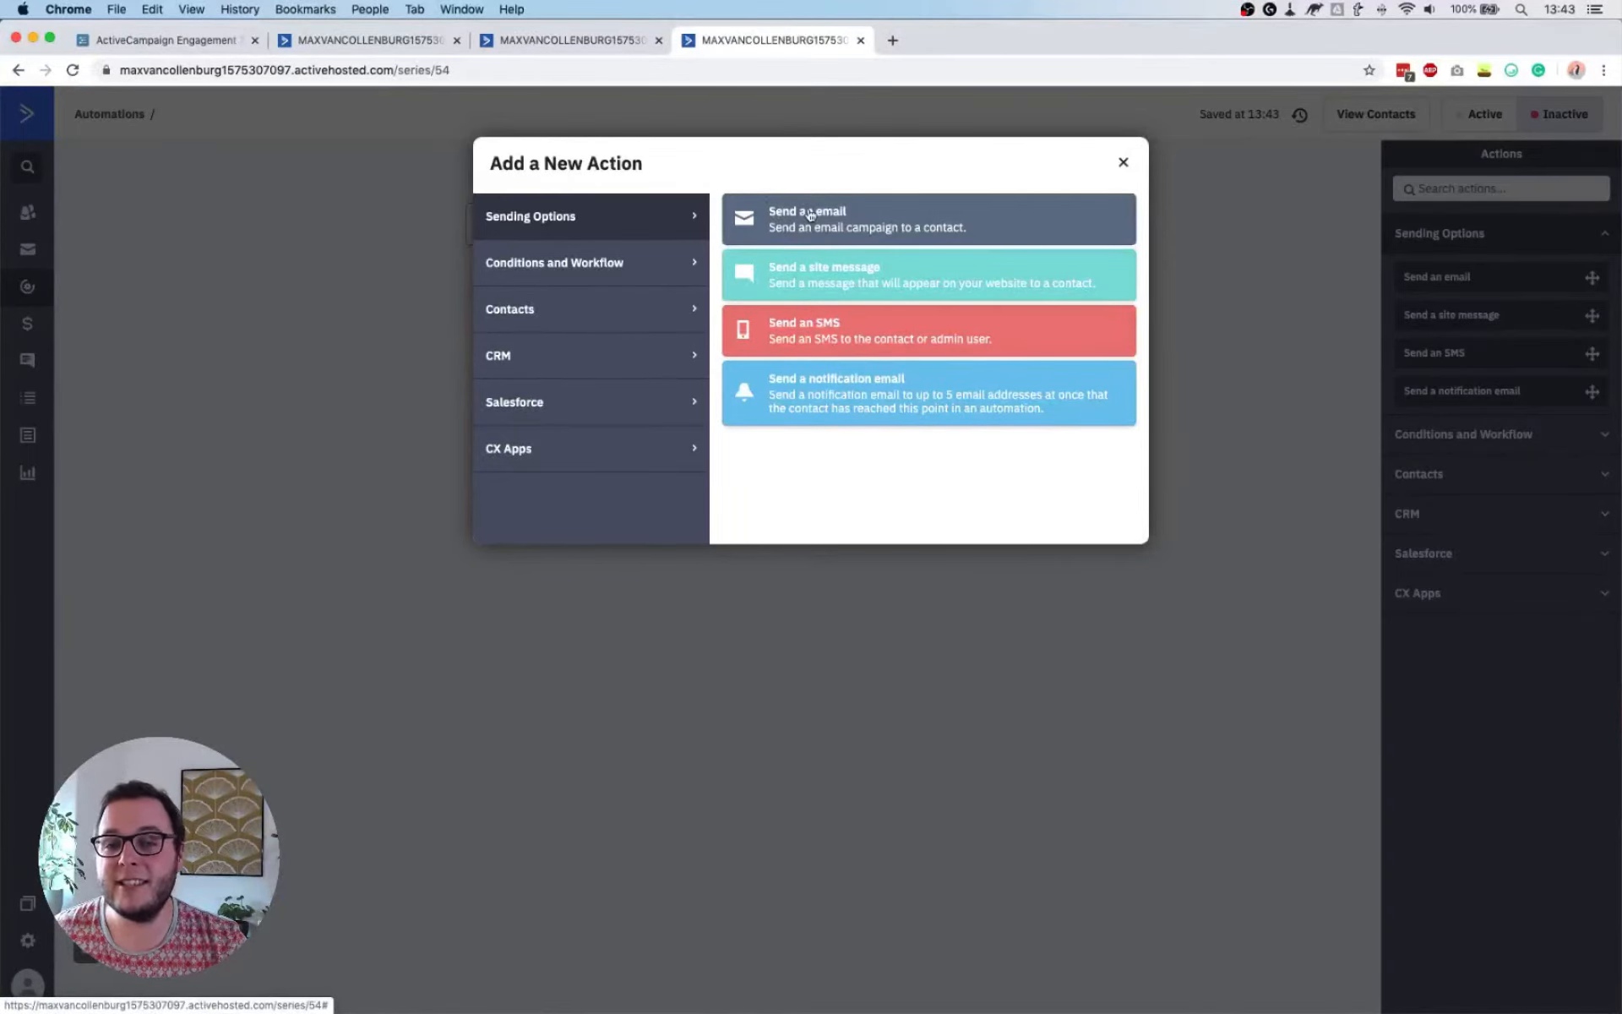
left_click(876, 685)
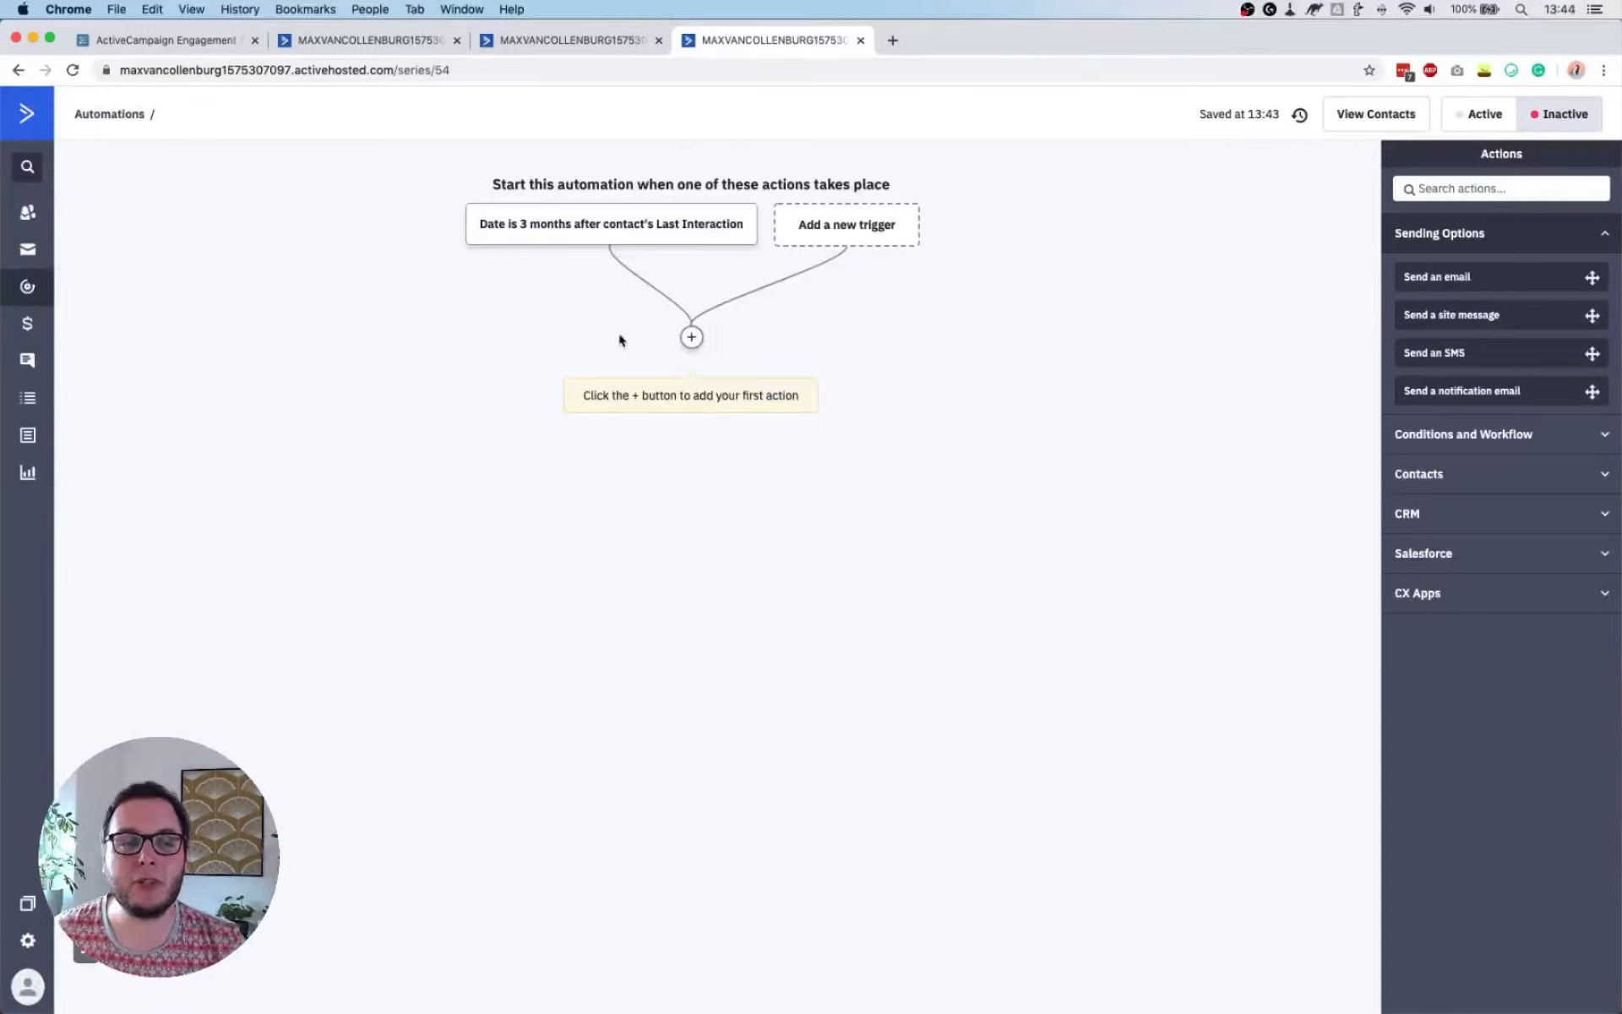
In a separate tab, search the automations for "main", open Main List Cleaner and examine its 6-month Last Interaction trigger options
left_click(27, 285, "super")
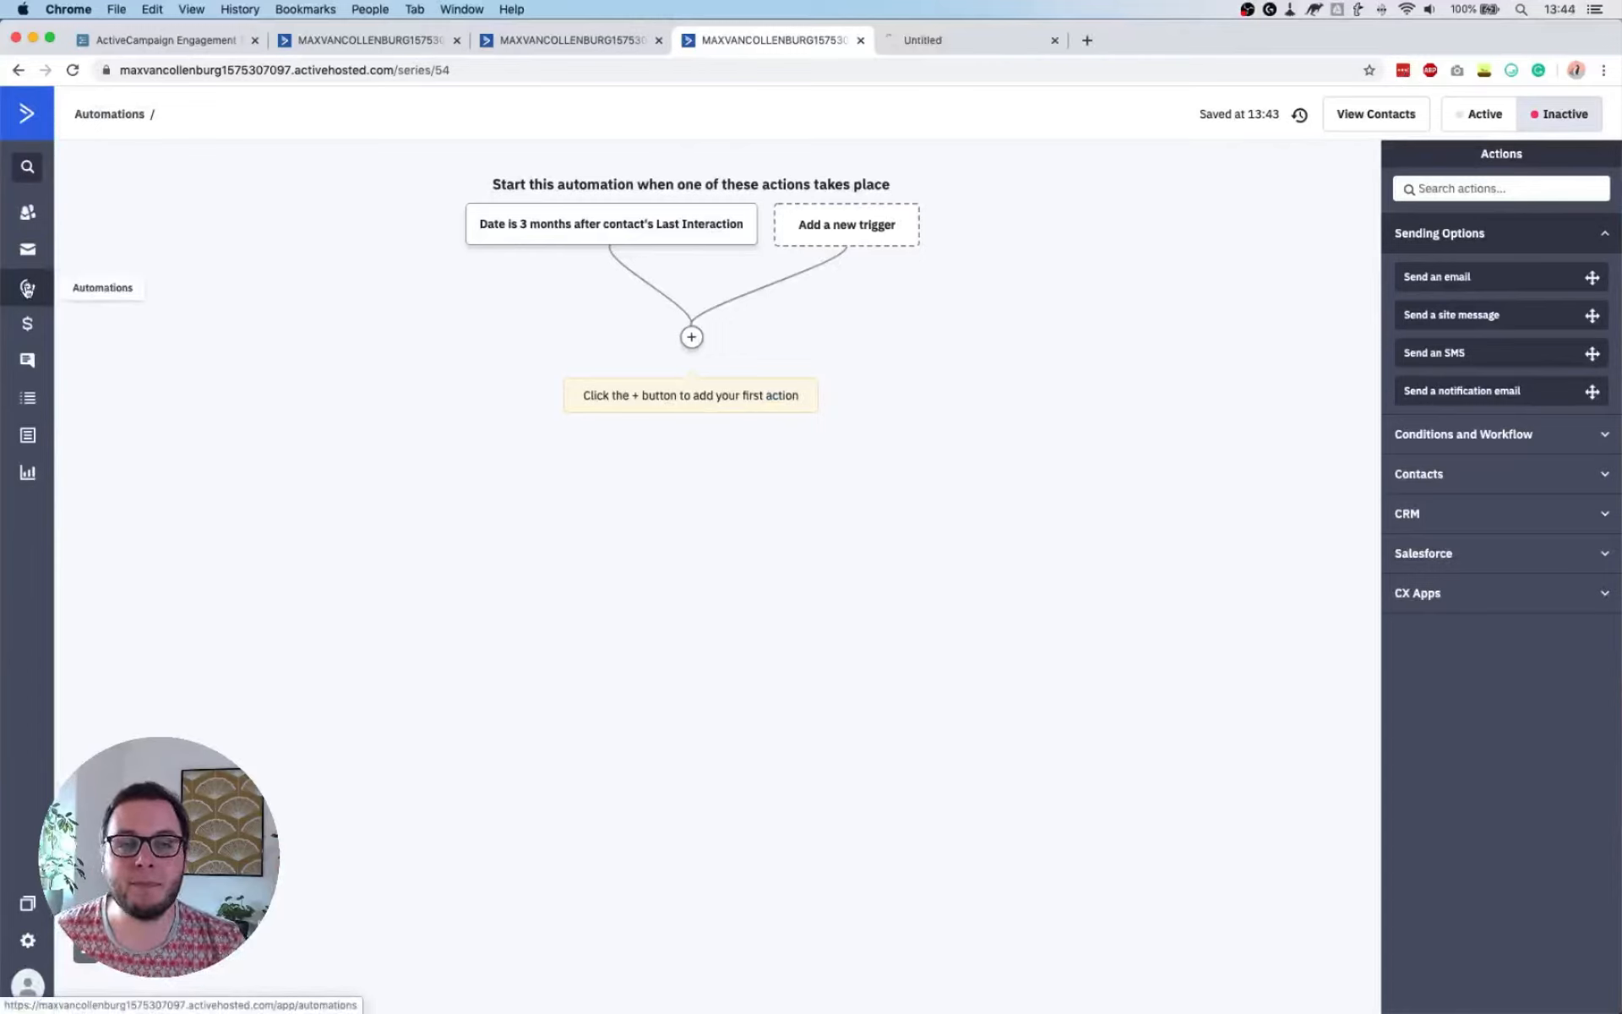
left_click(933, 43)
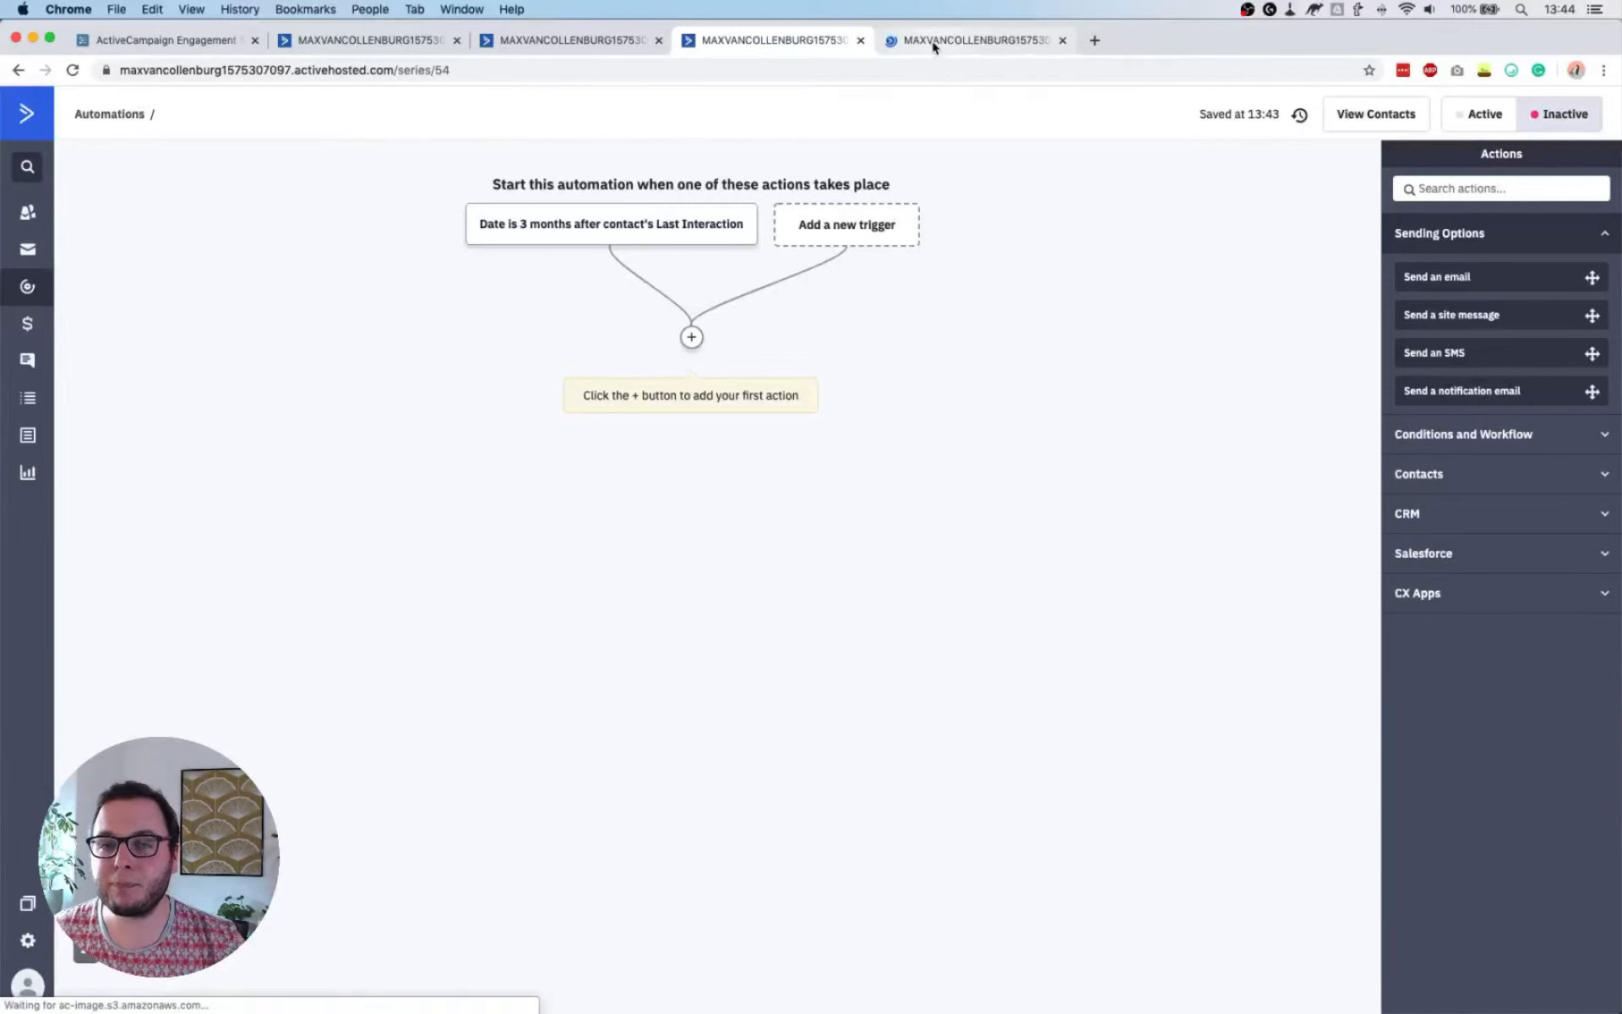
left_click(1534, 175)
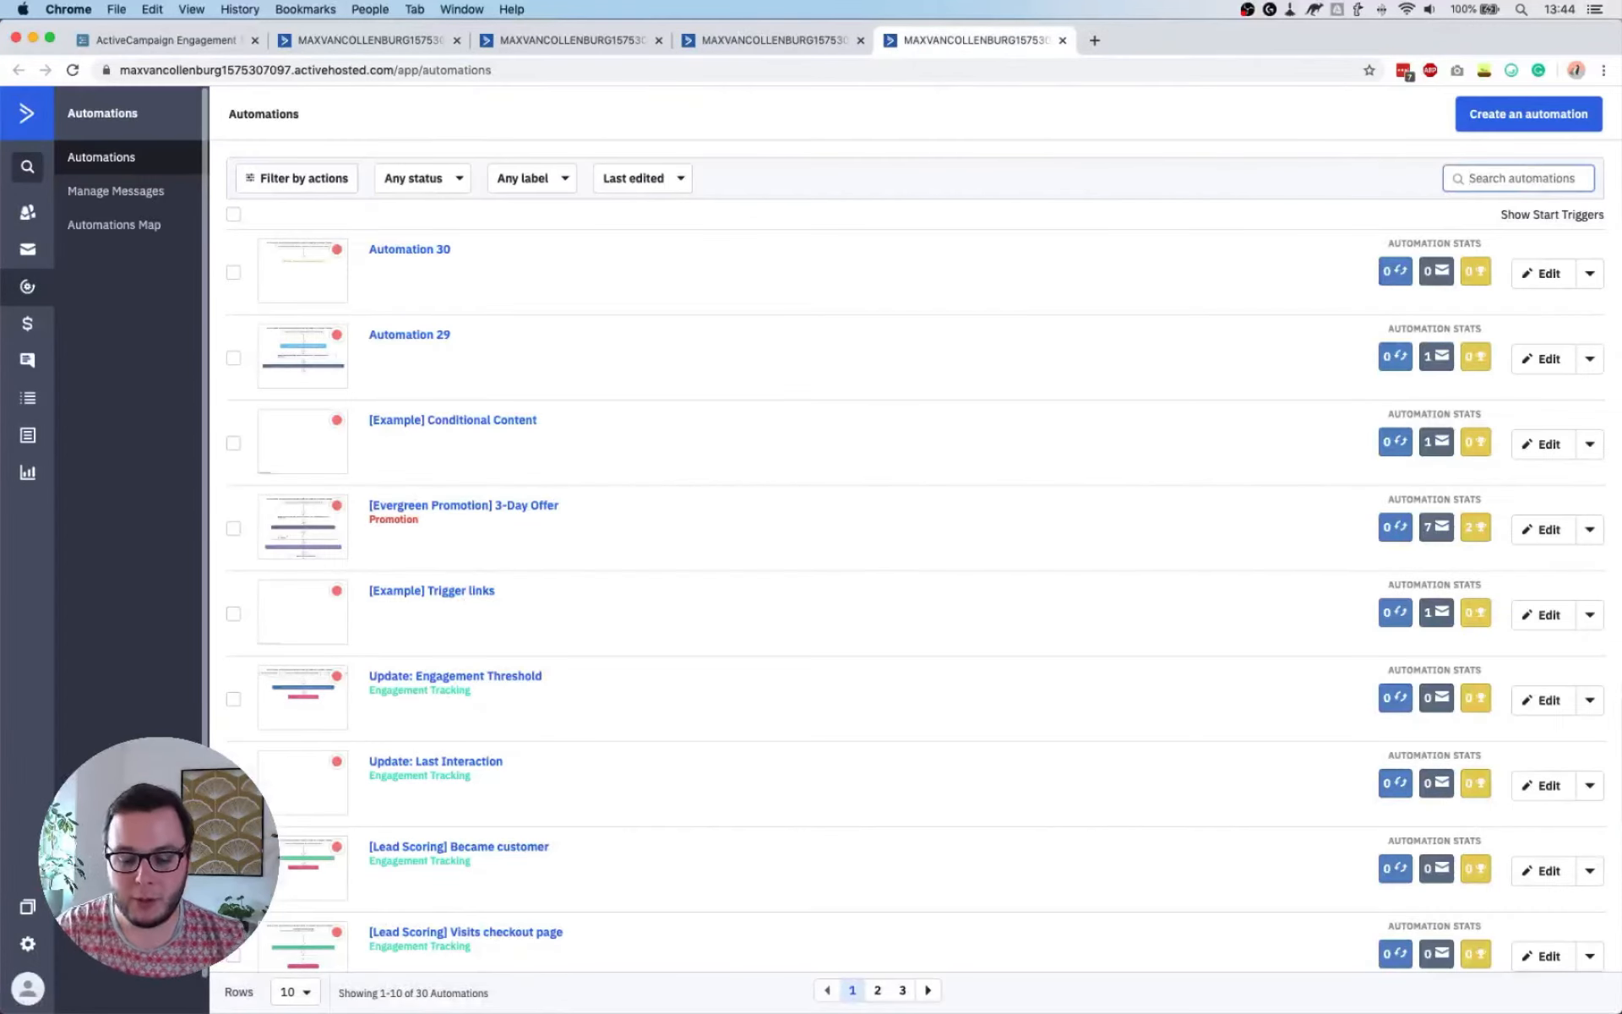
type("main")
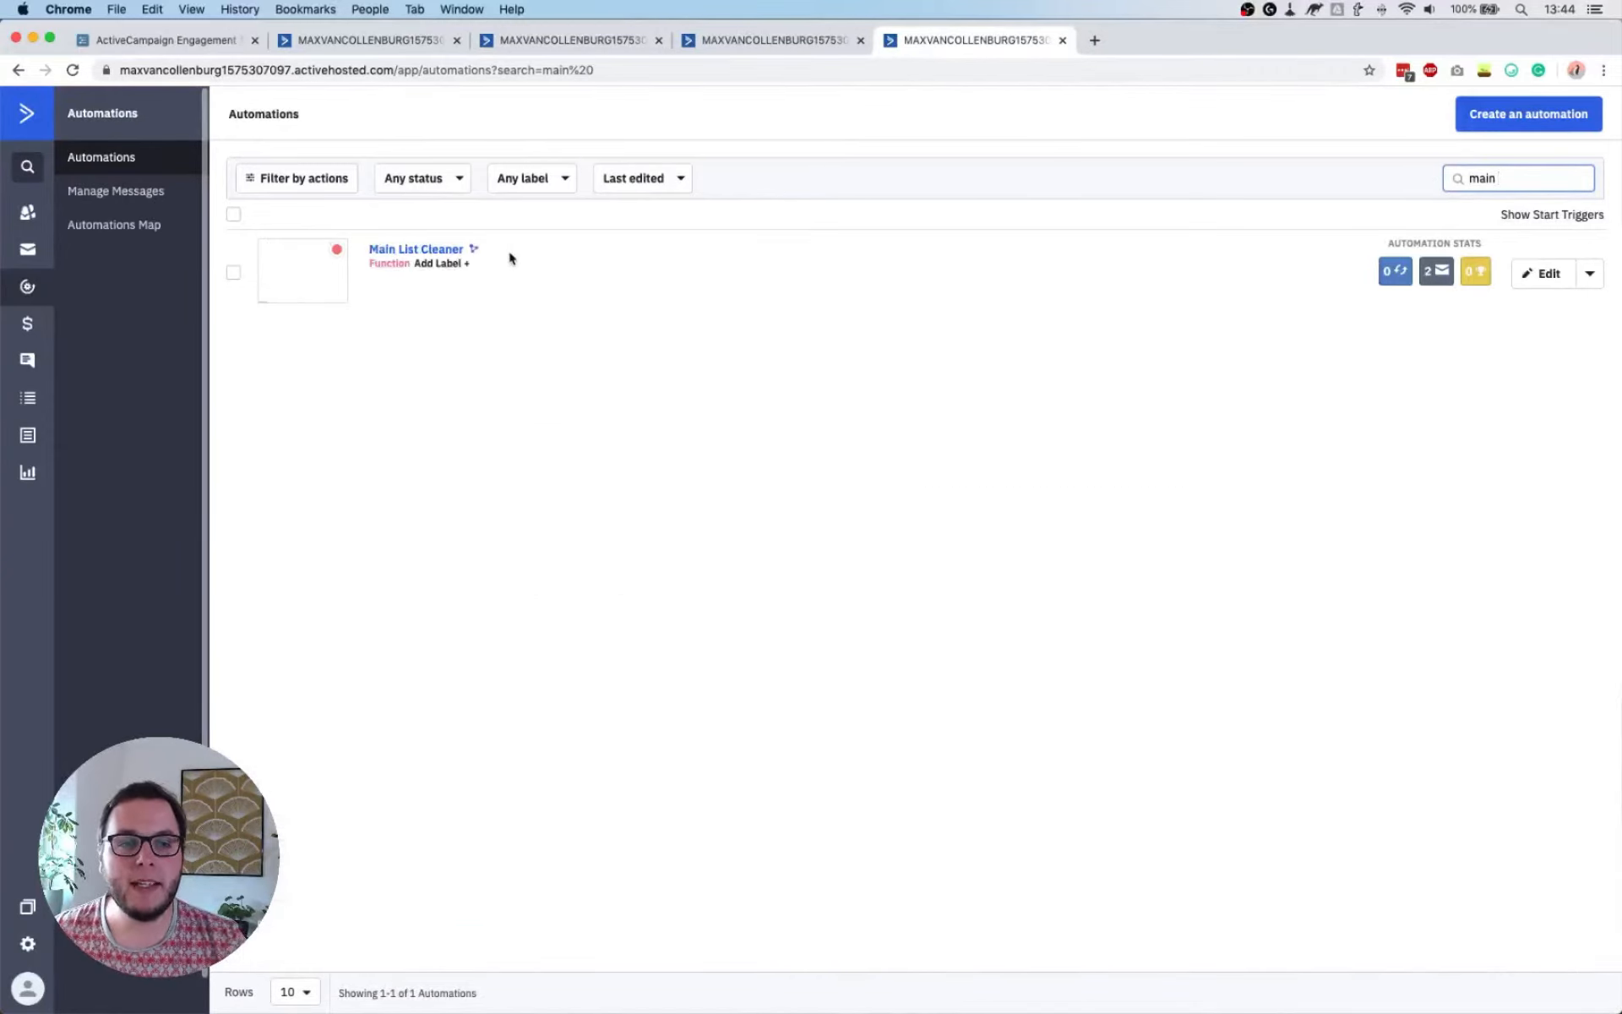
left_click(450, 255)
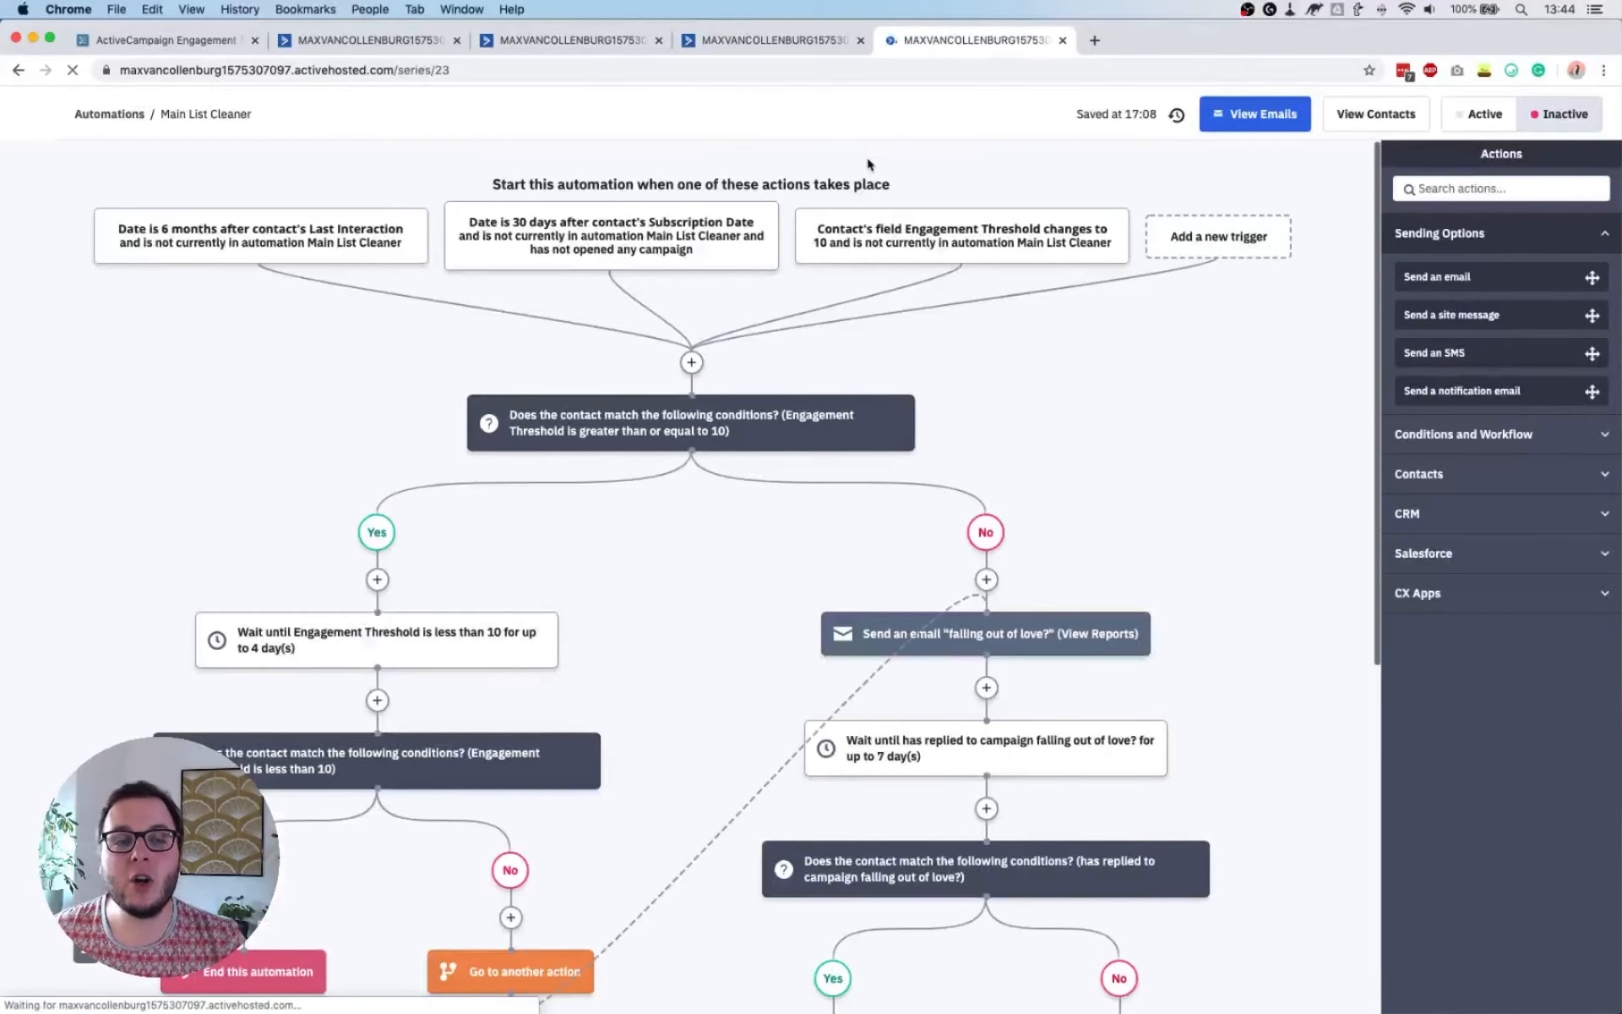
left_click(244, 247)
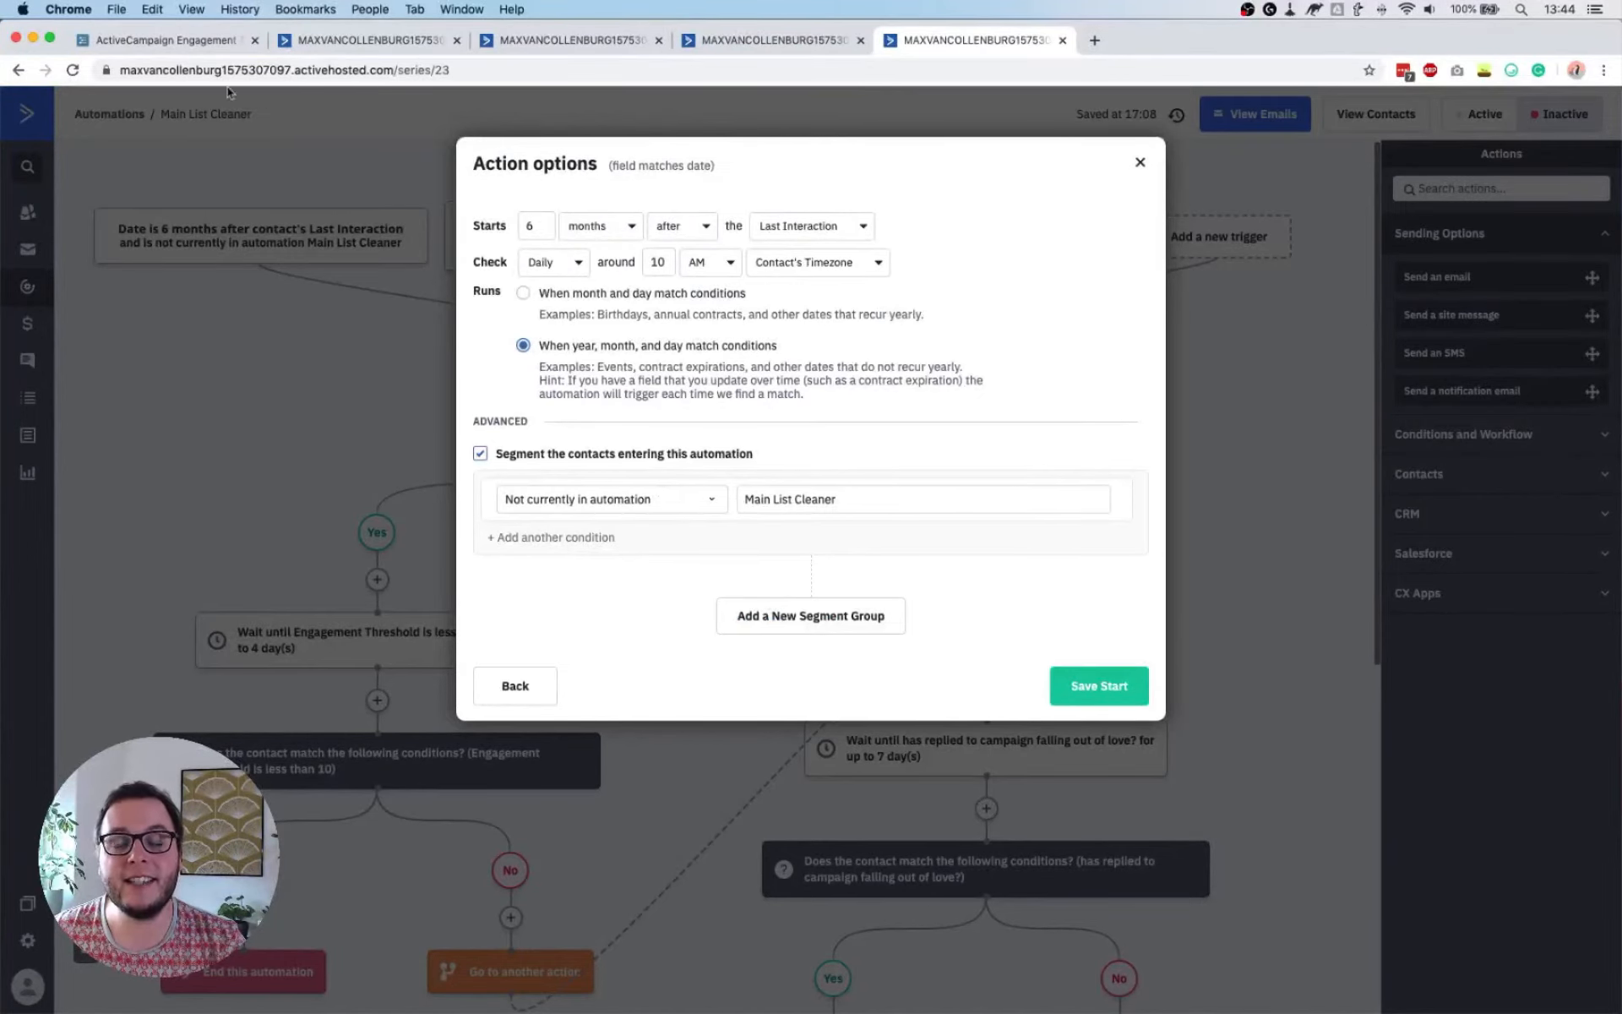
In the new automation's 3-month Last Interaction trigger, segment entering contacts with the condition "Not currently in automation"
left_click(830, 39)
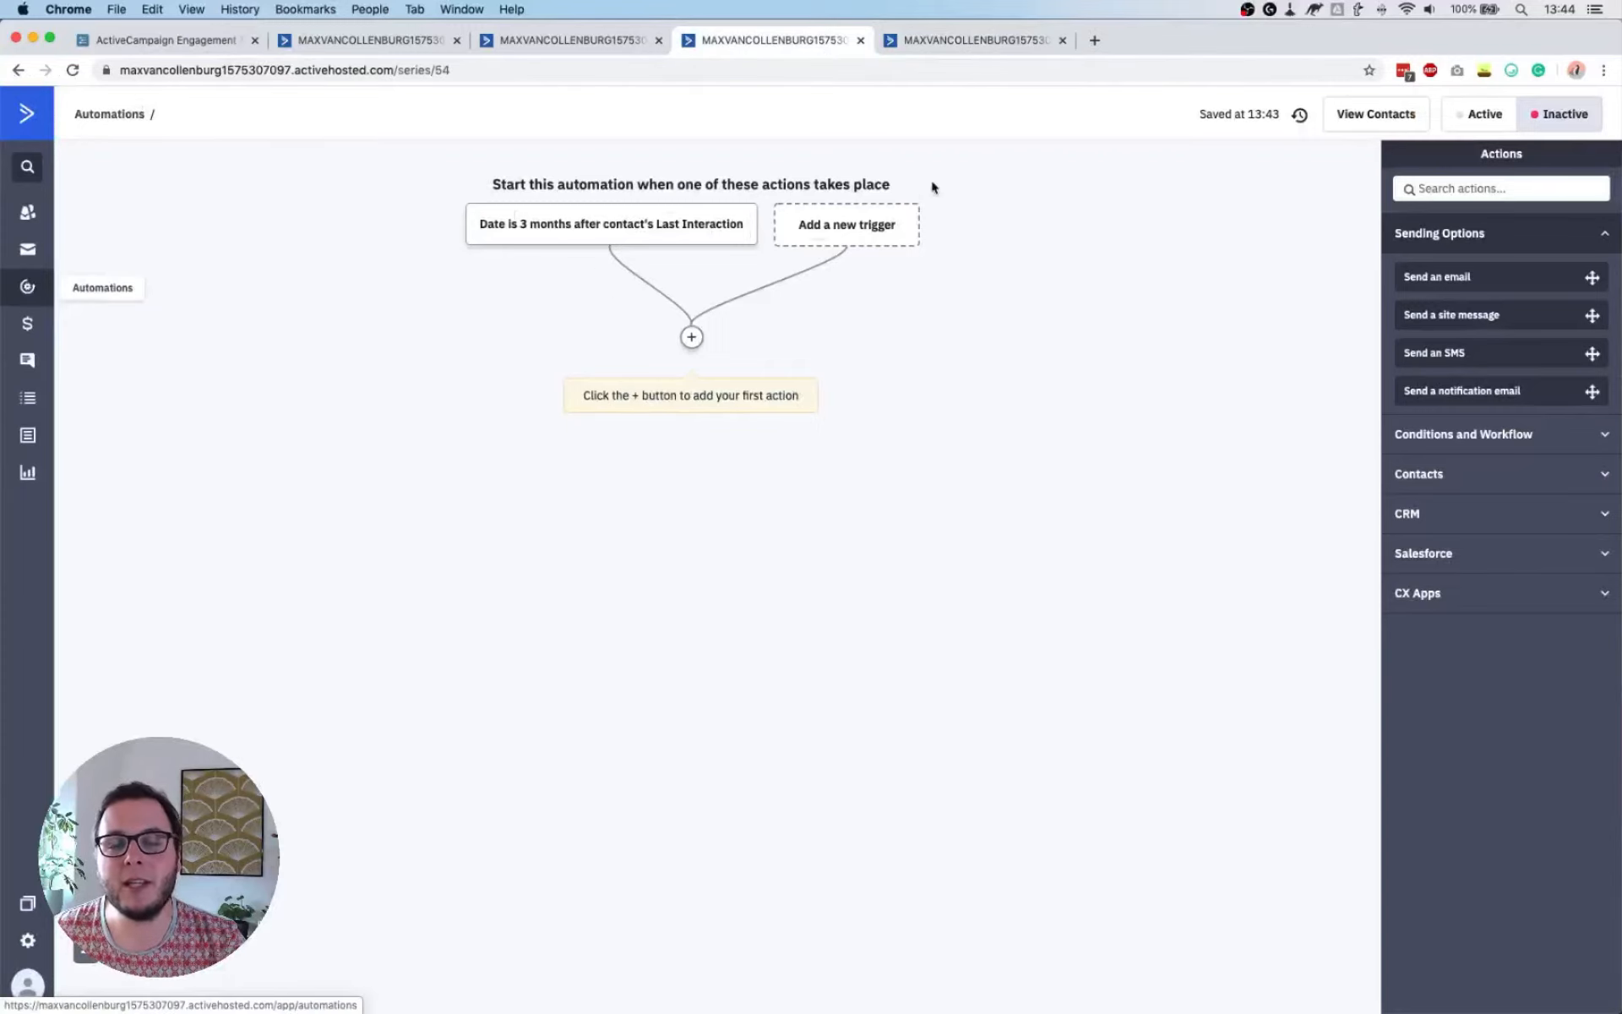
left_click(690, 236)
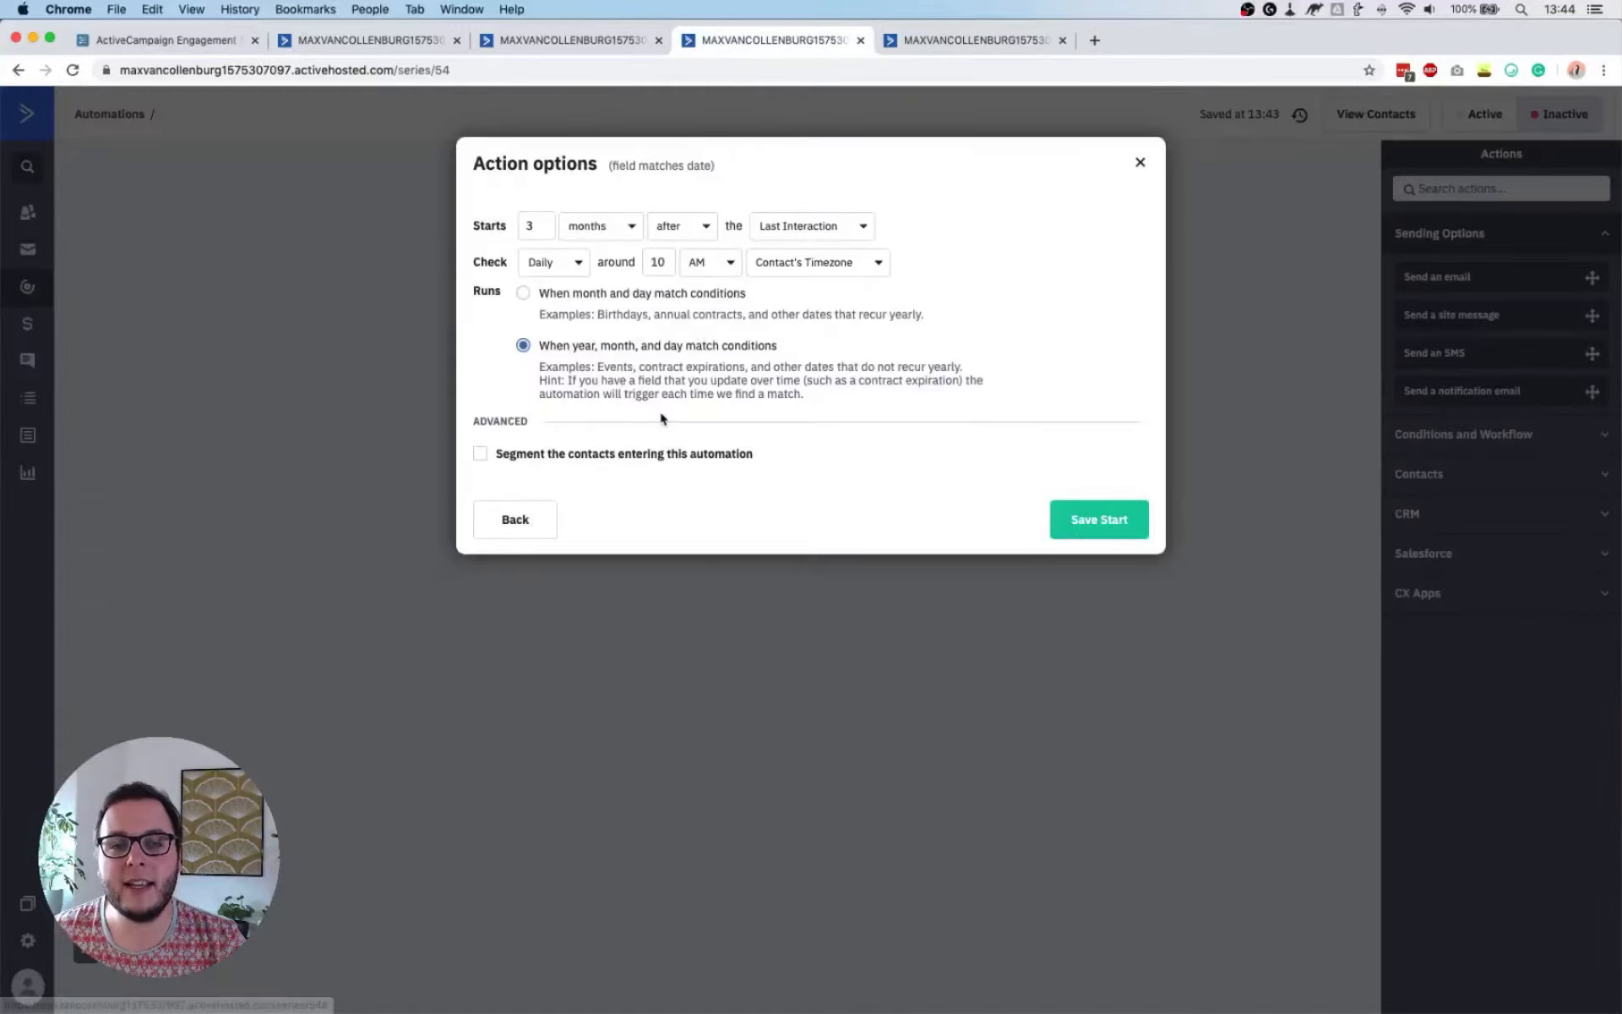
left_click(515, 454)
left_click(545, 500)
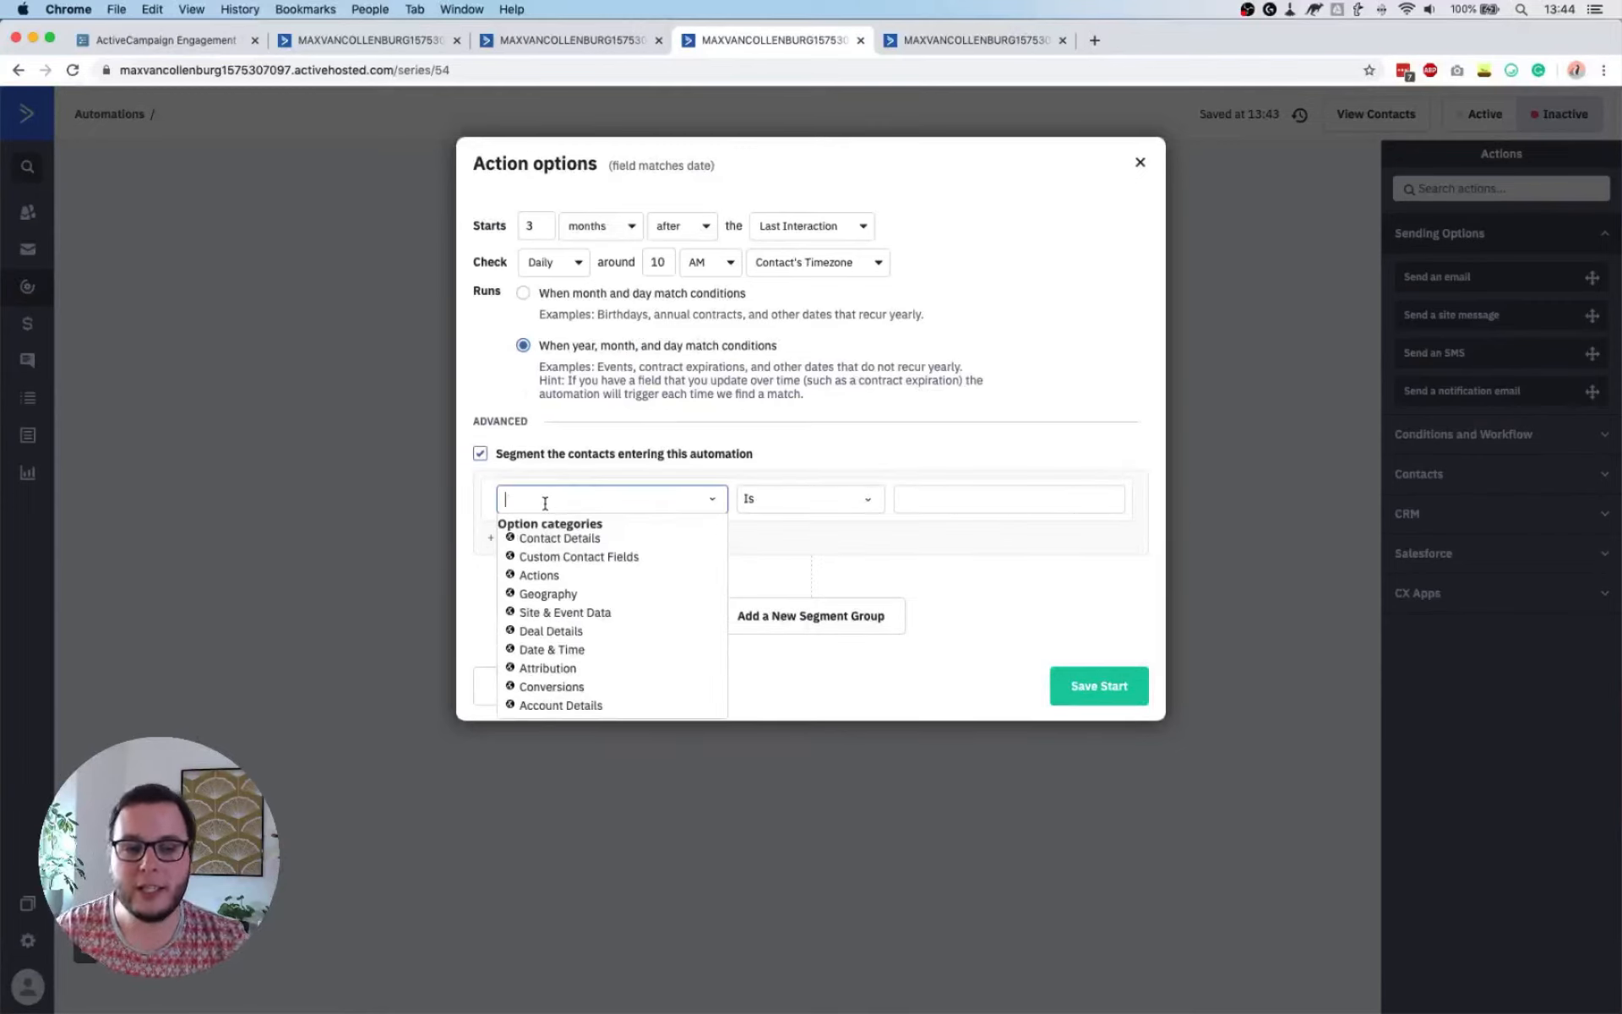
type("not current")
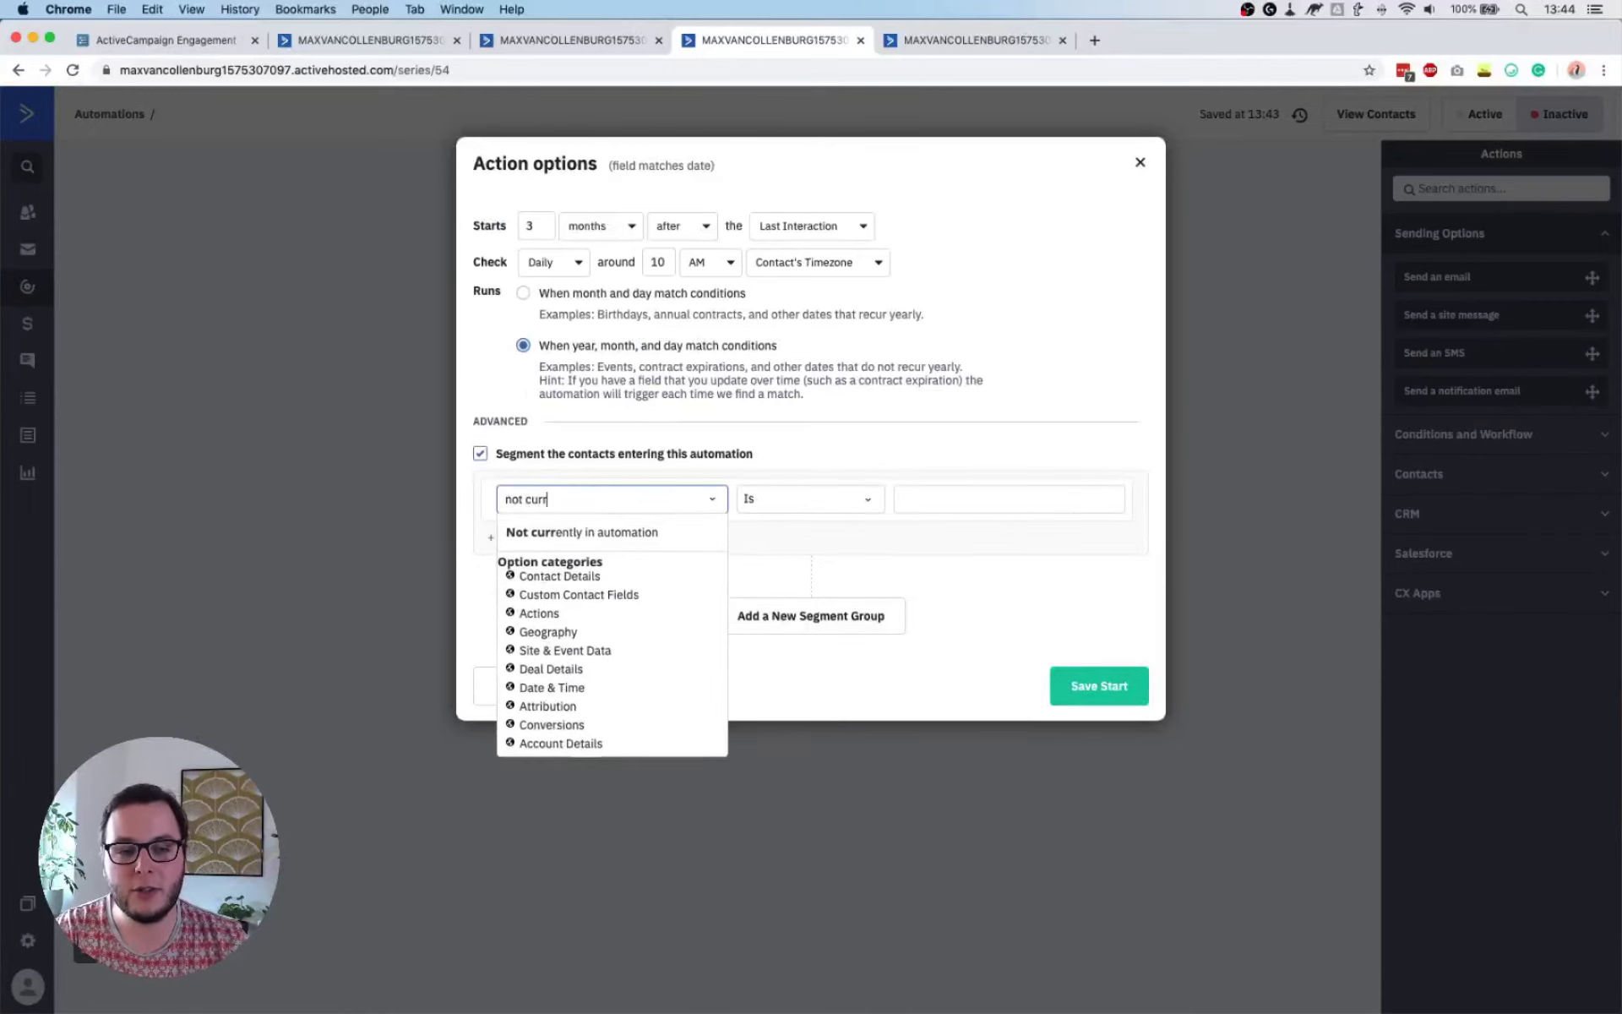
left_click(604, 533)
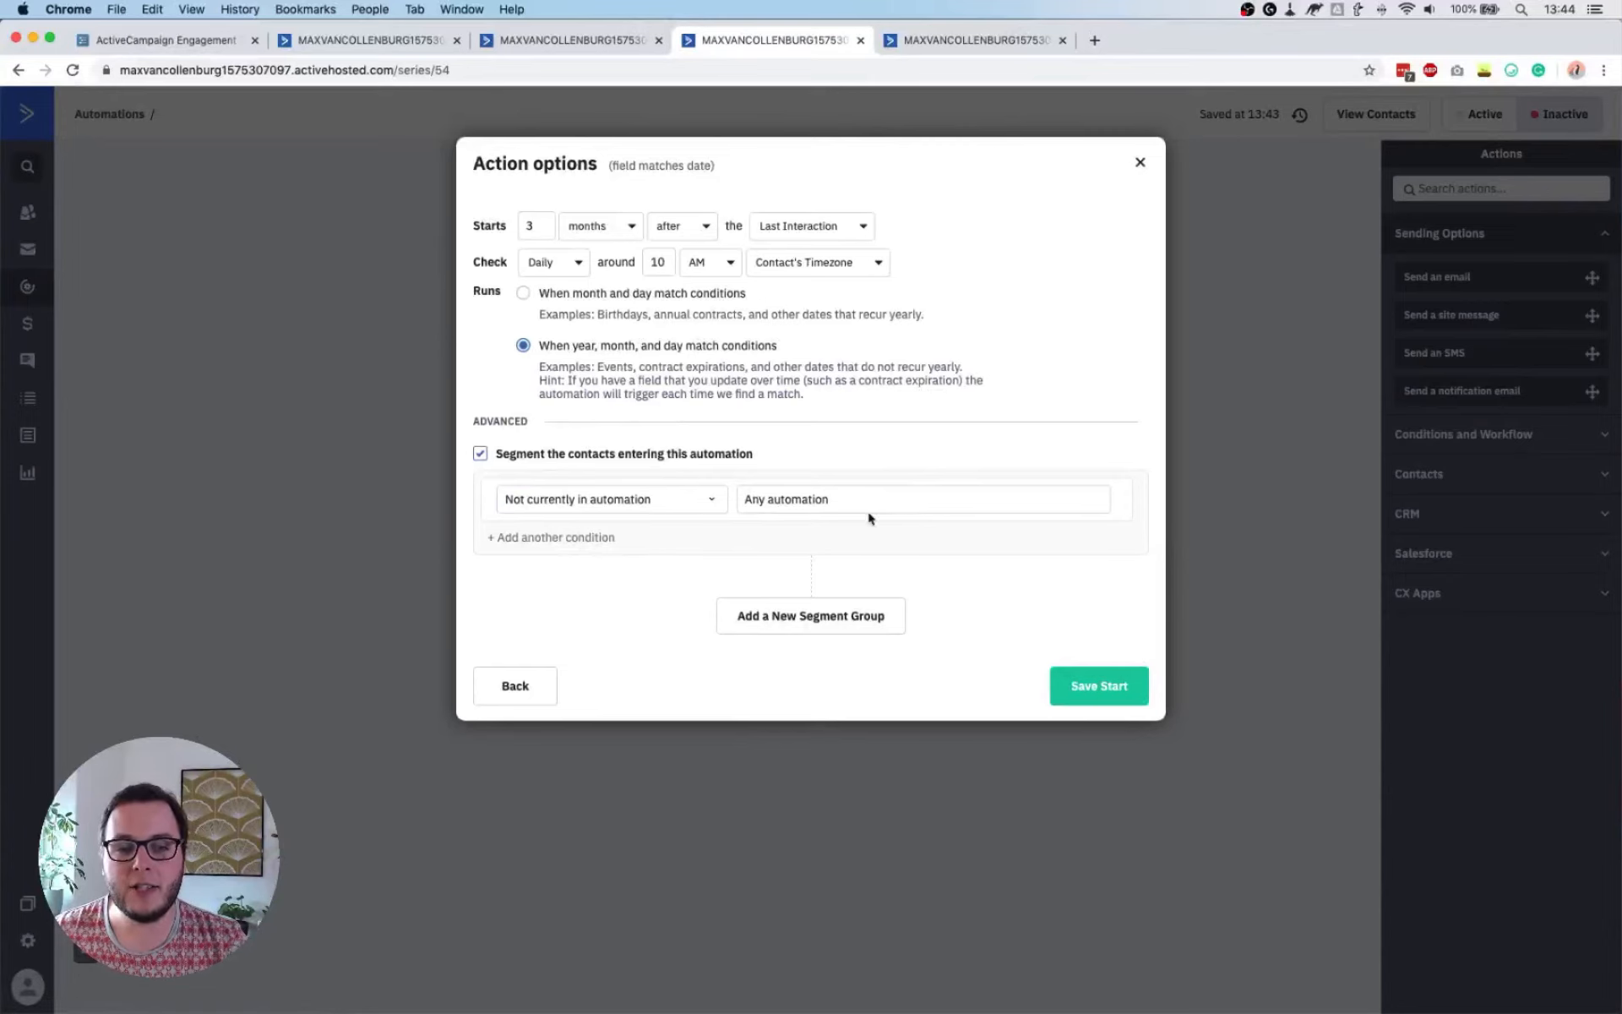
Return to the Main List Cleaner automation and save its 6-month Last Interaction start trigger
left_click(941, 39)
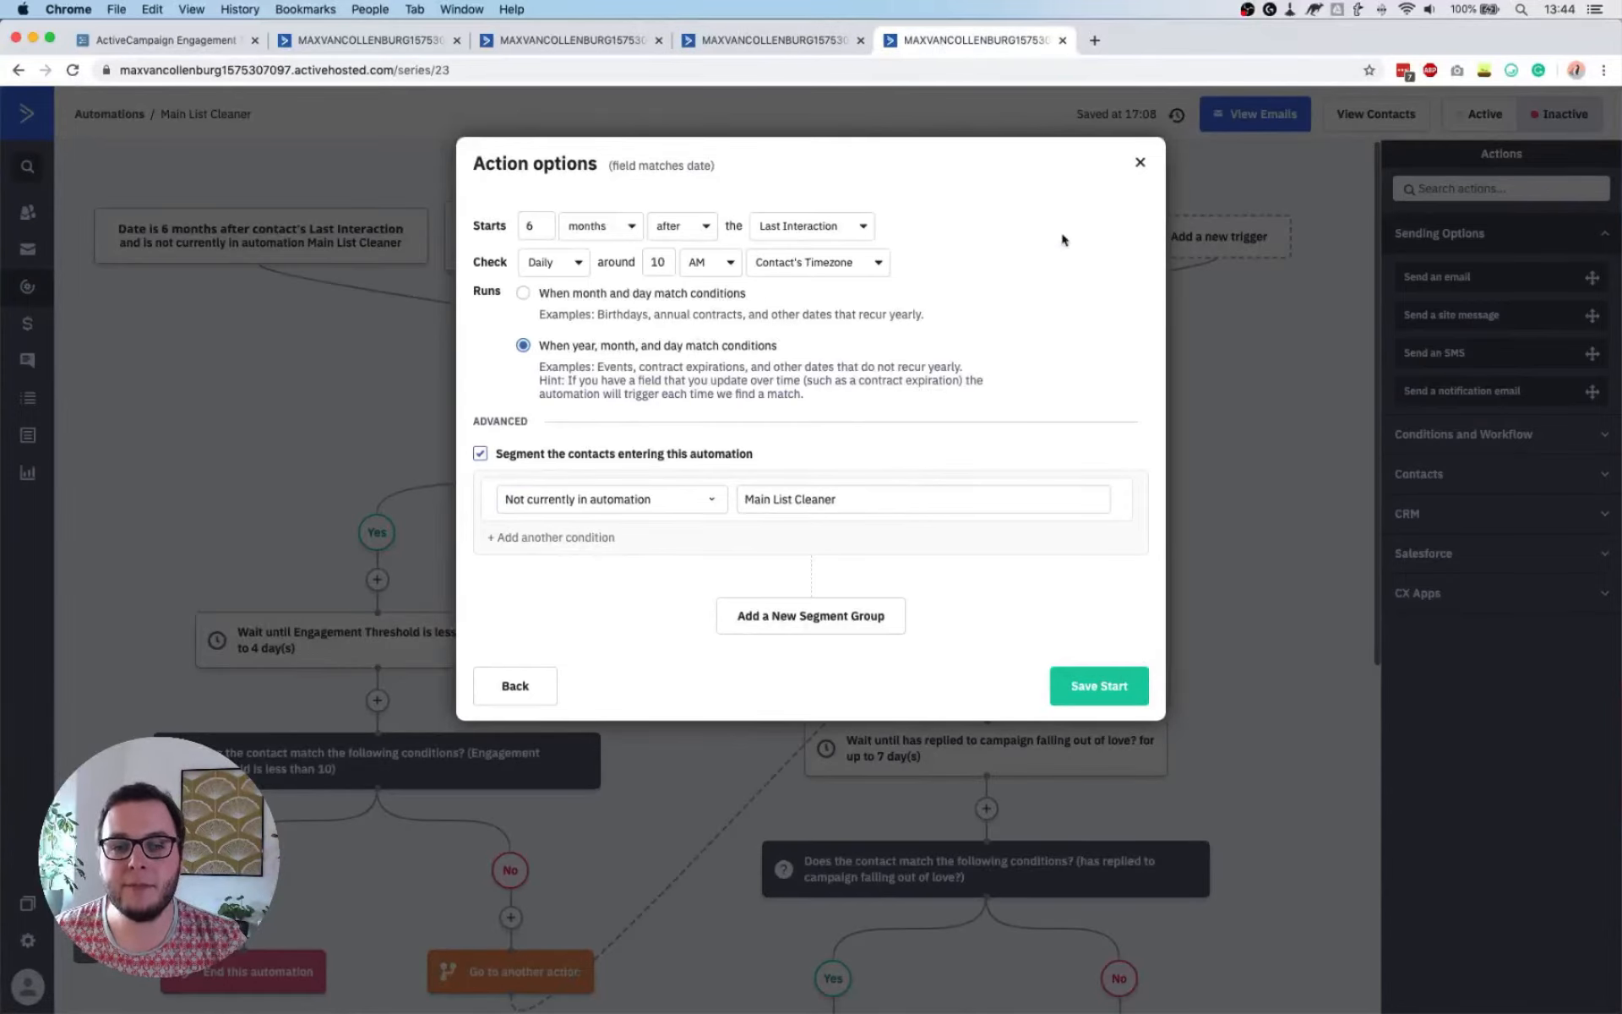
left_click(1098, 685)
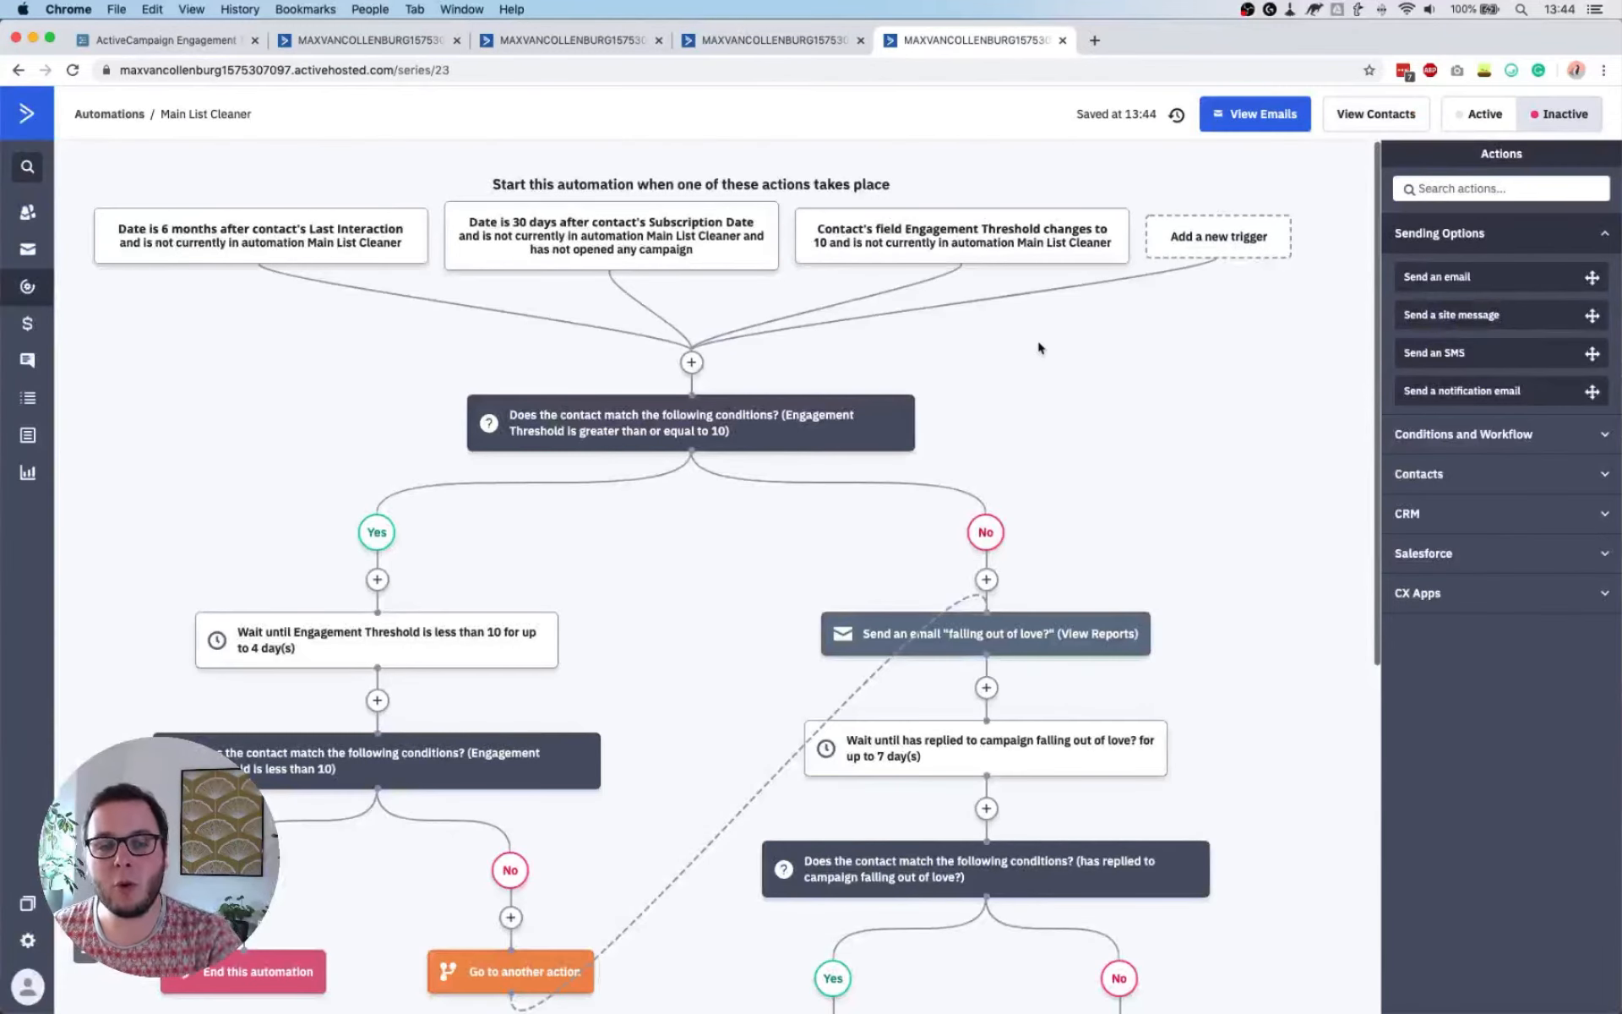
Browse the workflow and contact actions available directly below the Main List Cleaner's start triggers, without adding one
scroll(1040, 348, "down", 1)
scroll(1040, 348, "up", 1)
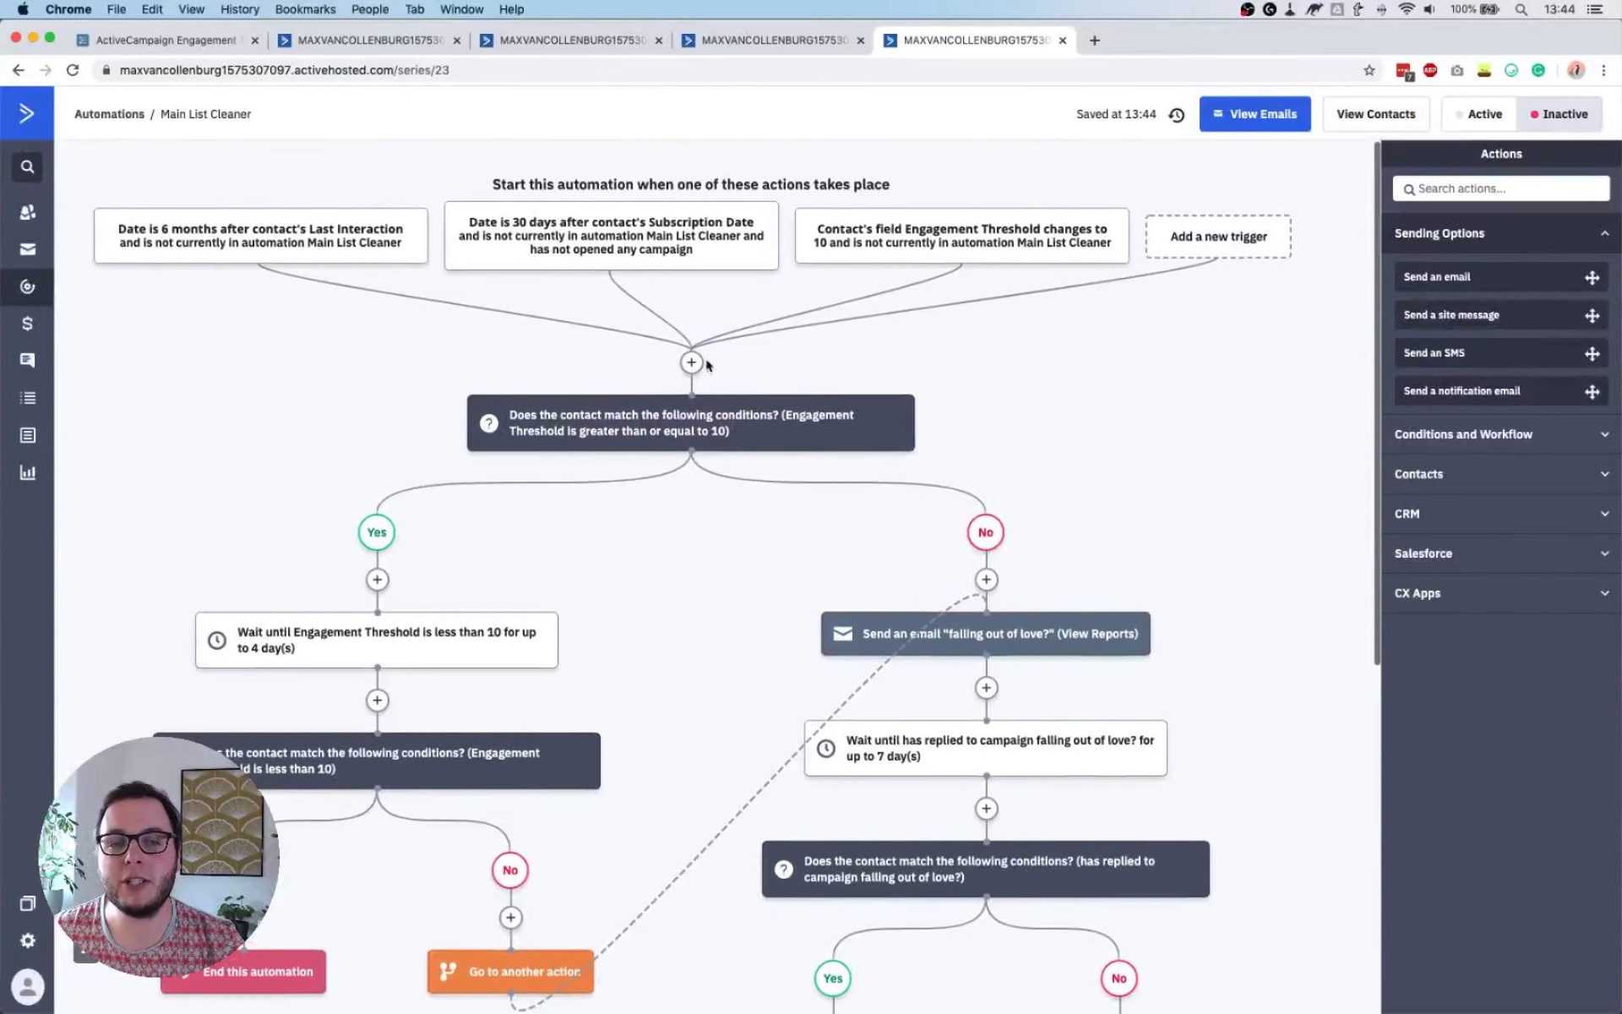
left_click(692, 363)
left_click(651, 268)
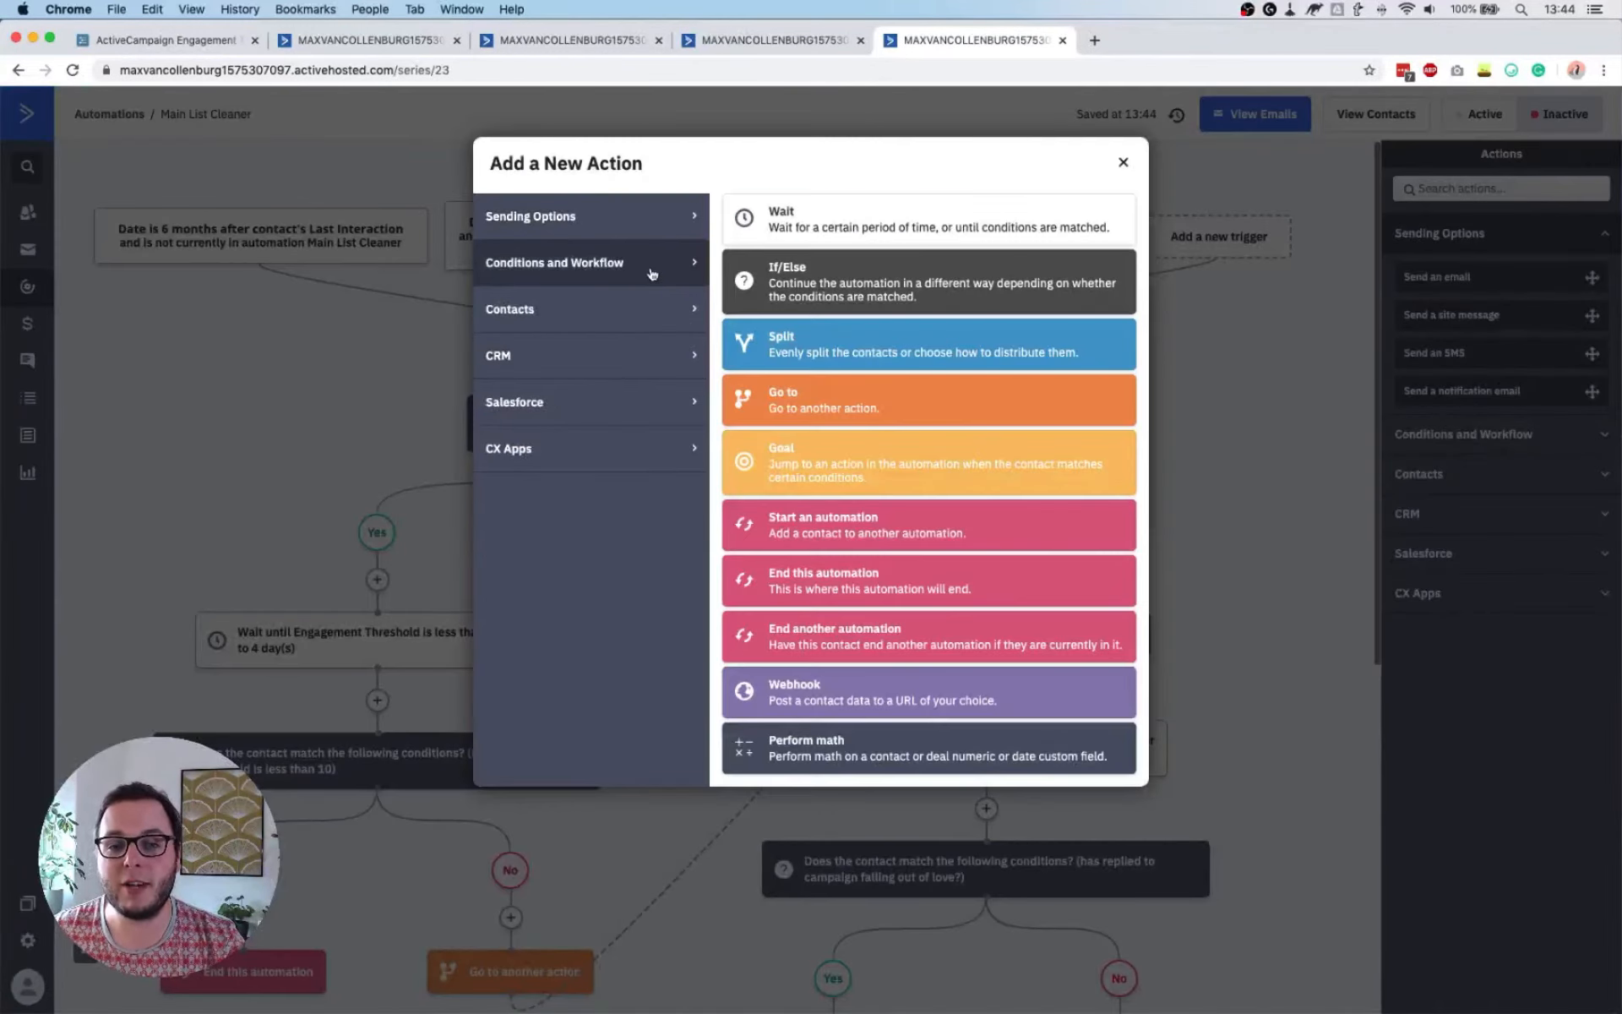
left_click(638, 309)
left_click(289, 343)
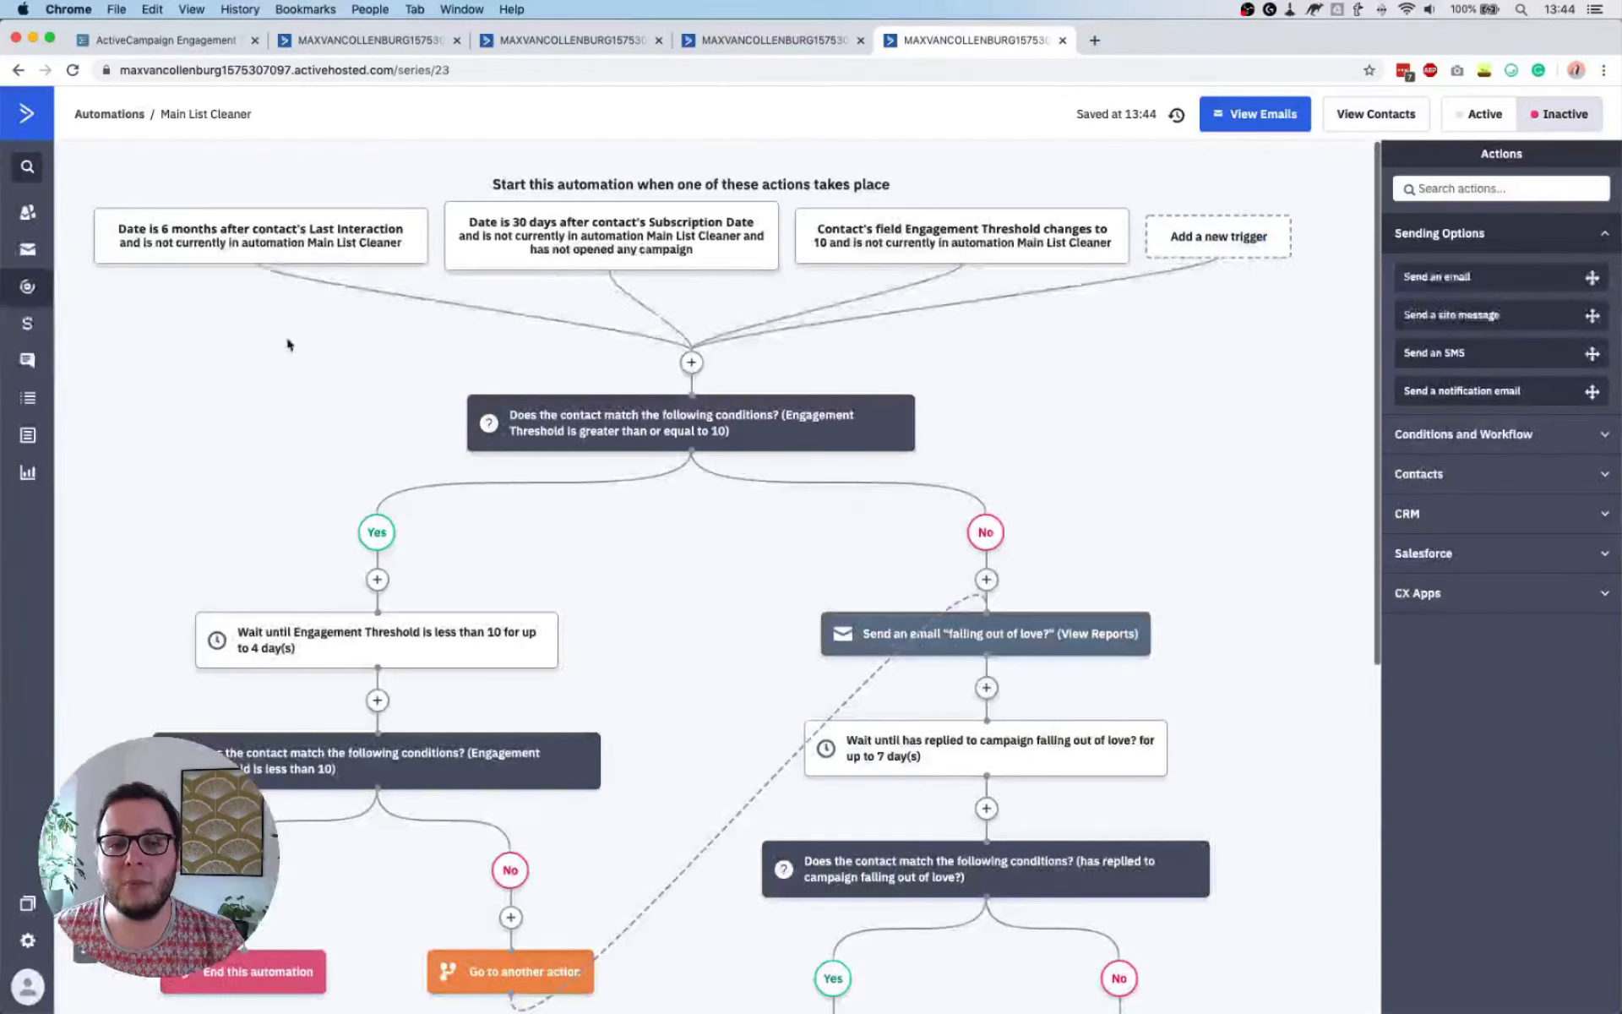
Examine the Main List Cleaner flow from the "falling out of love?" email through the reply condition to the unsubscribe and end actions
mouse_move(1065, 647)
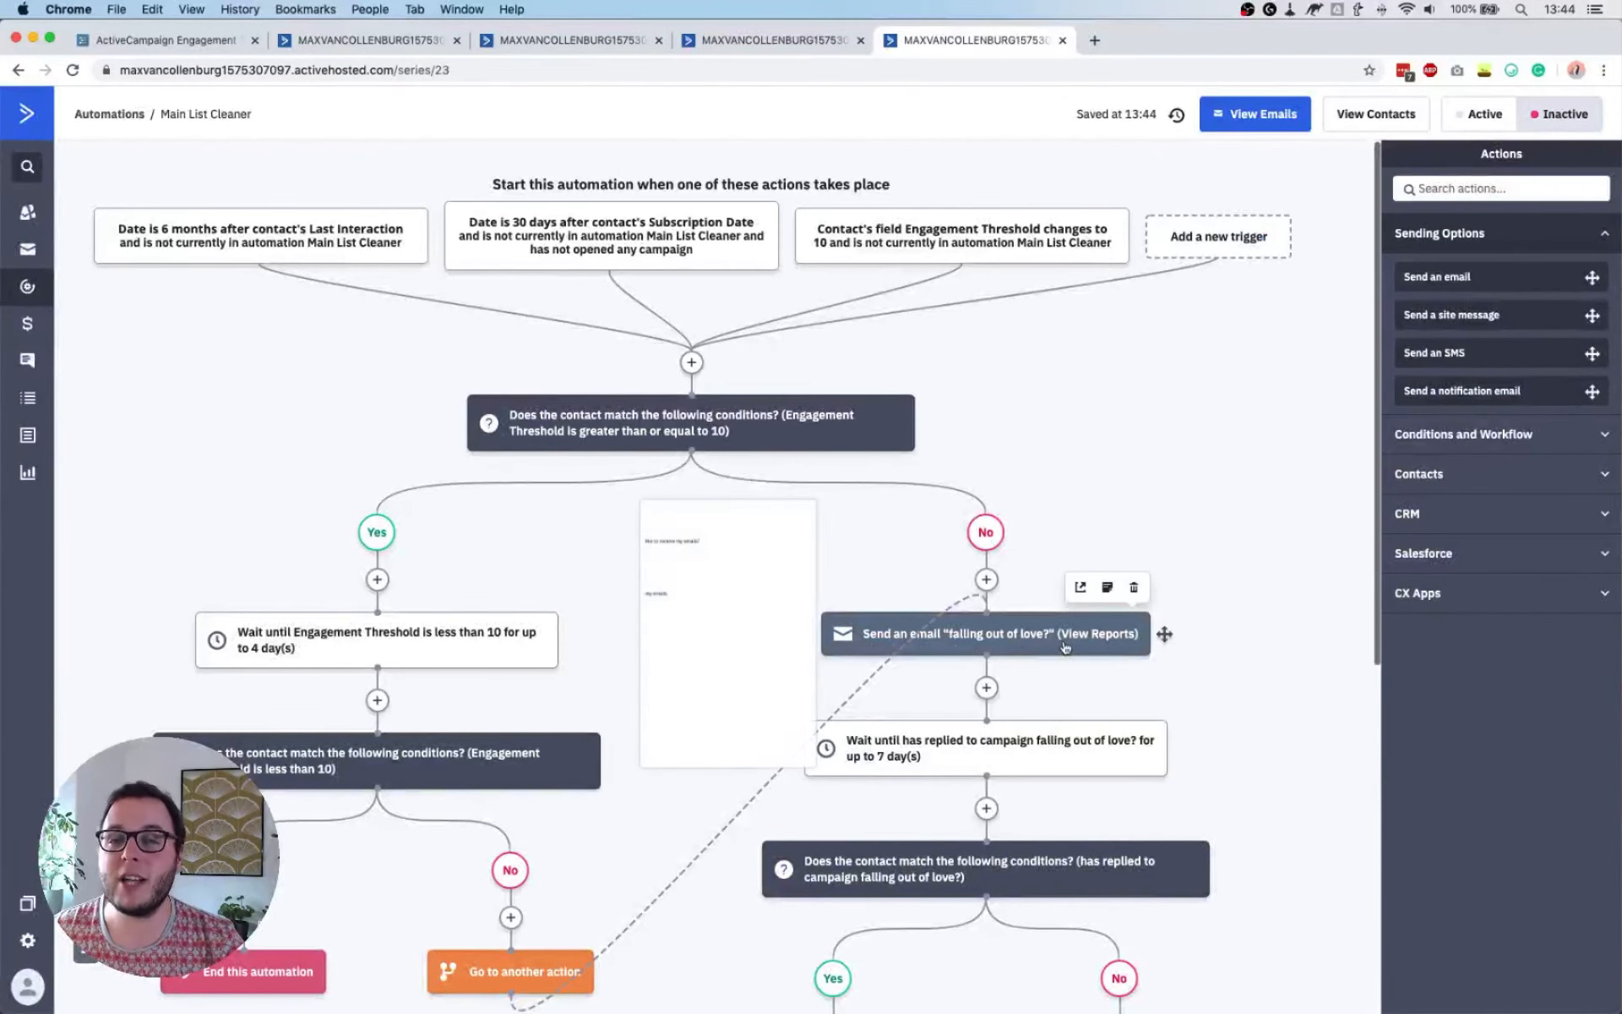
scroll(1065, 647, "down", 5)
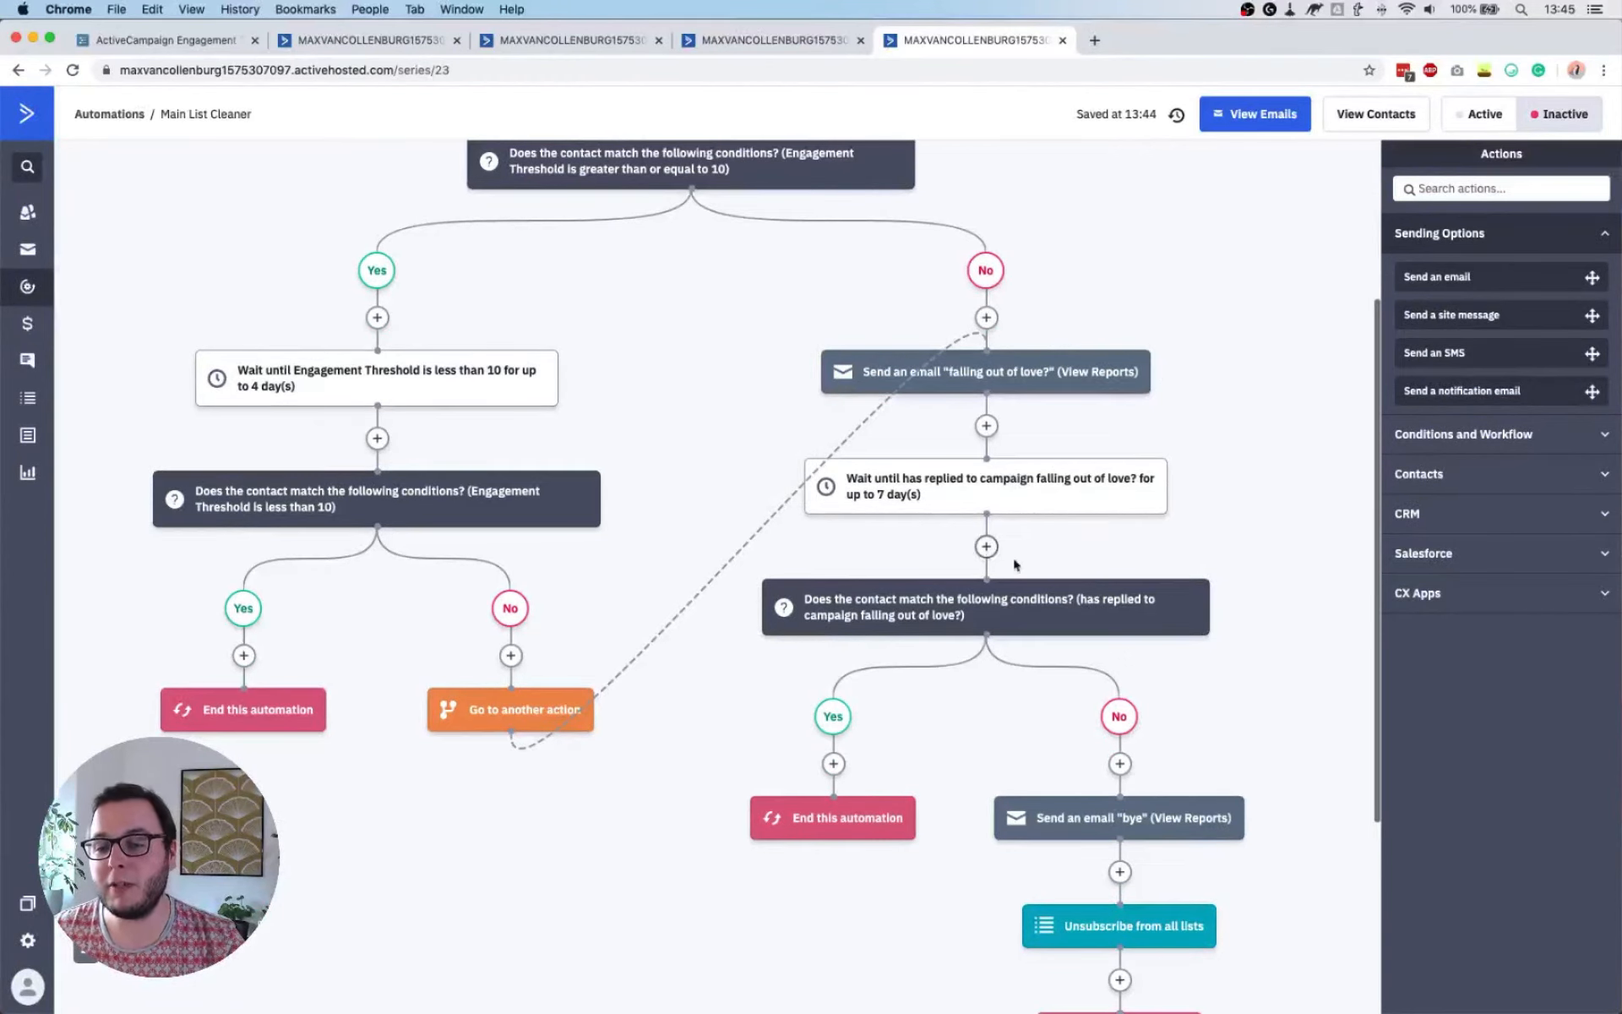
scroll(1122, 761, "down", 4)
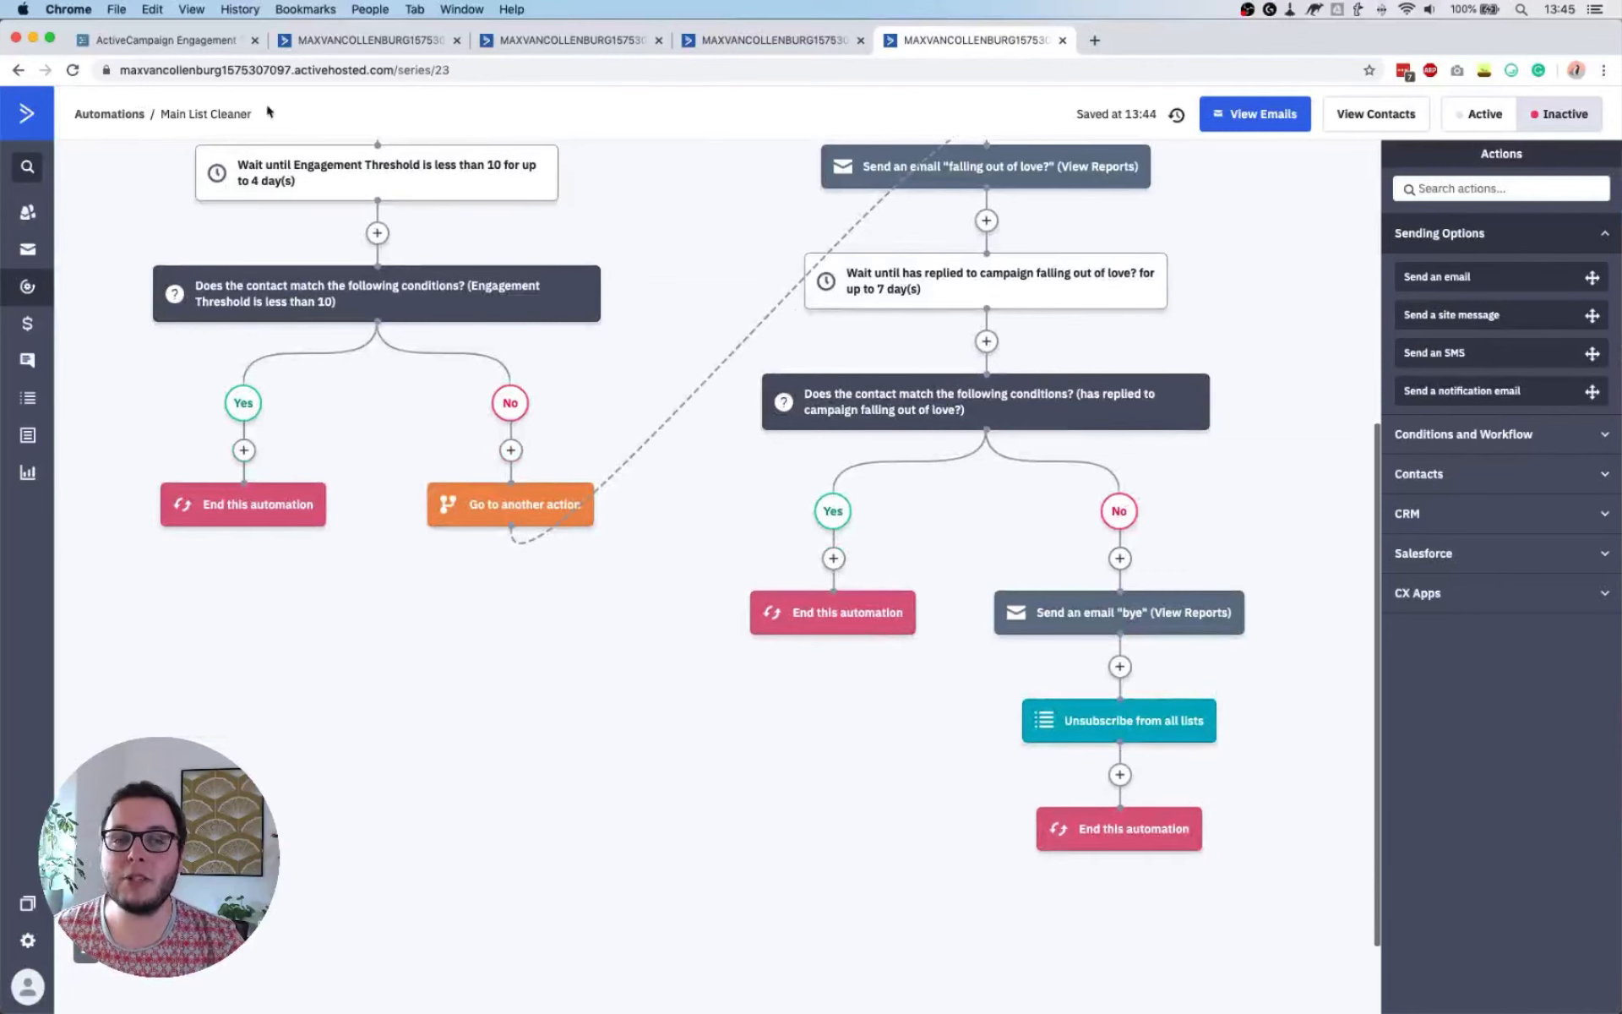
Switch to the WorkFlowy outline "ActiveCampaign Engagement Tracking" and expand its "Next tutorial" item
left_click(165, 39)
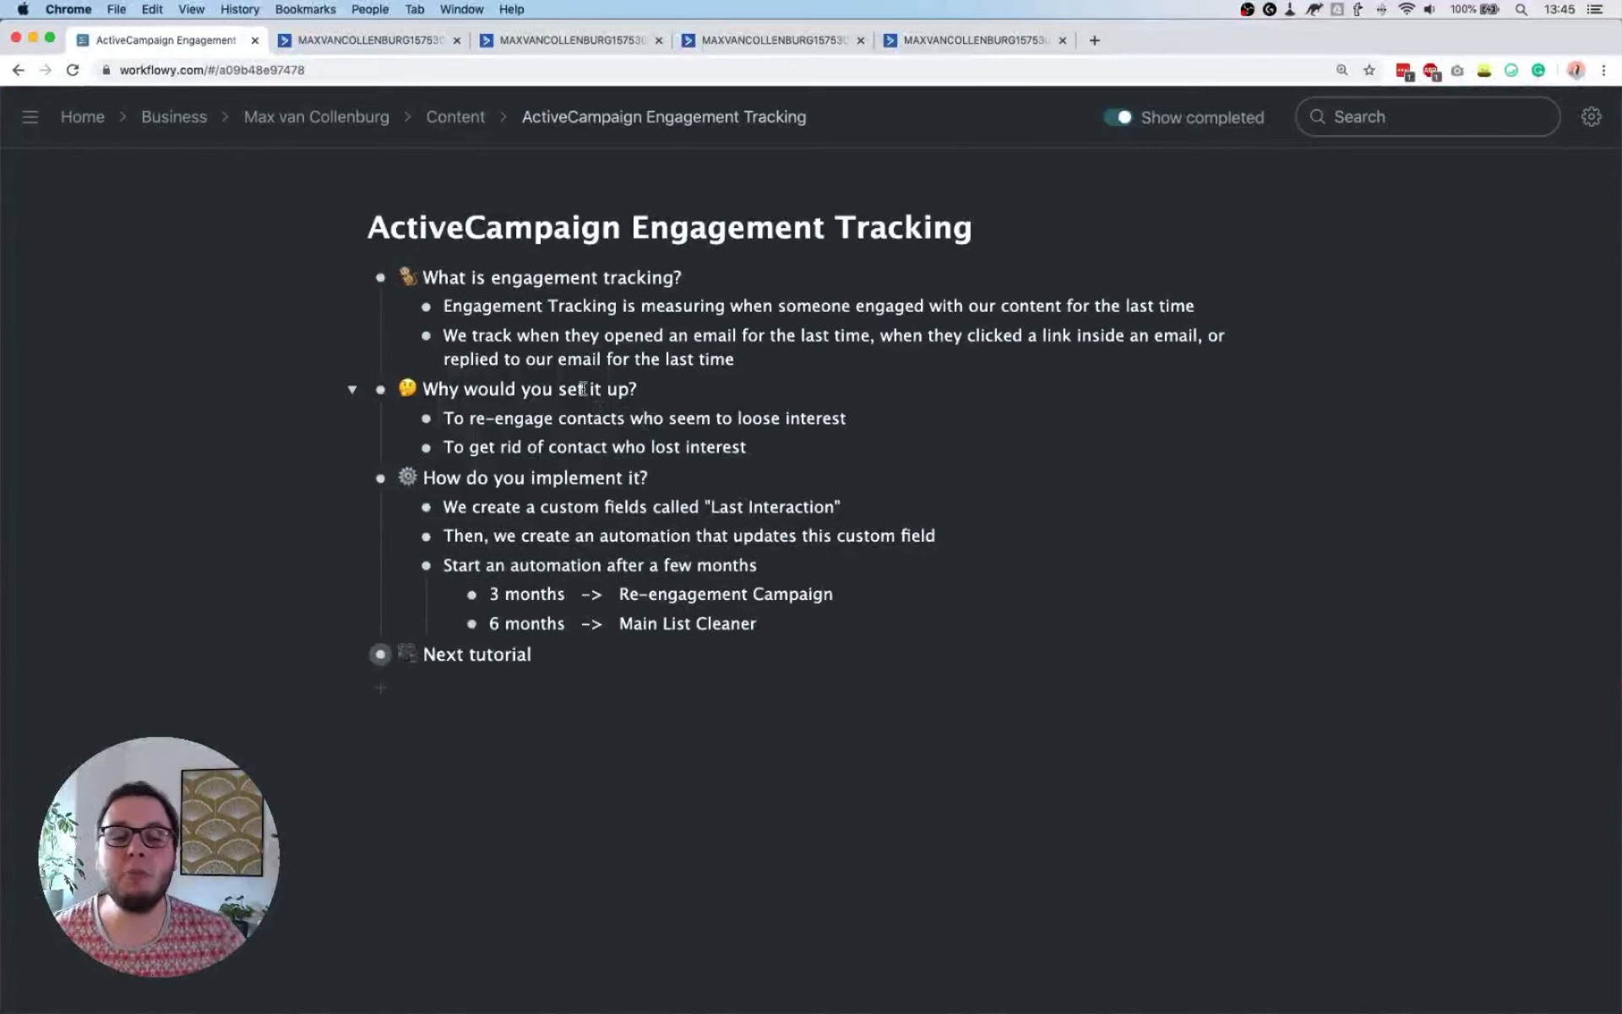
left_click(353, 655)
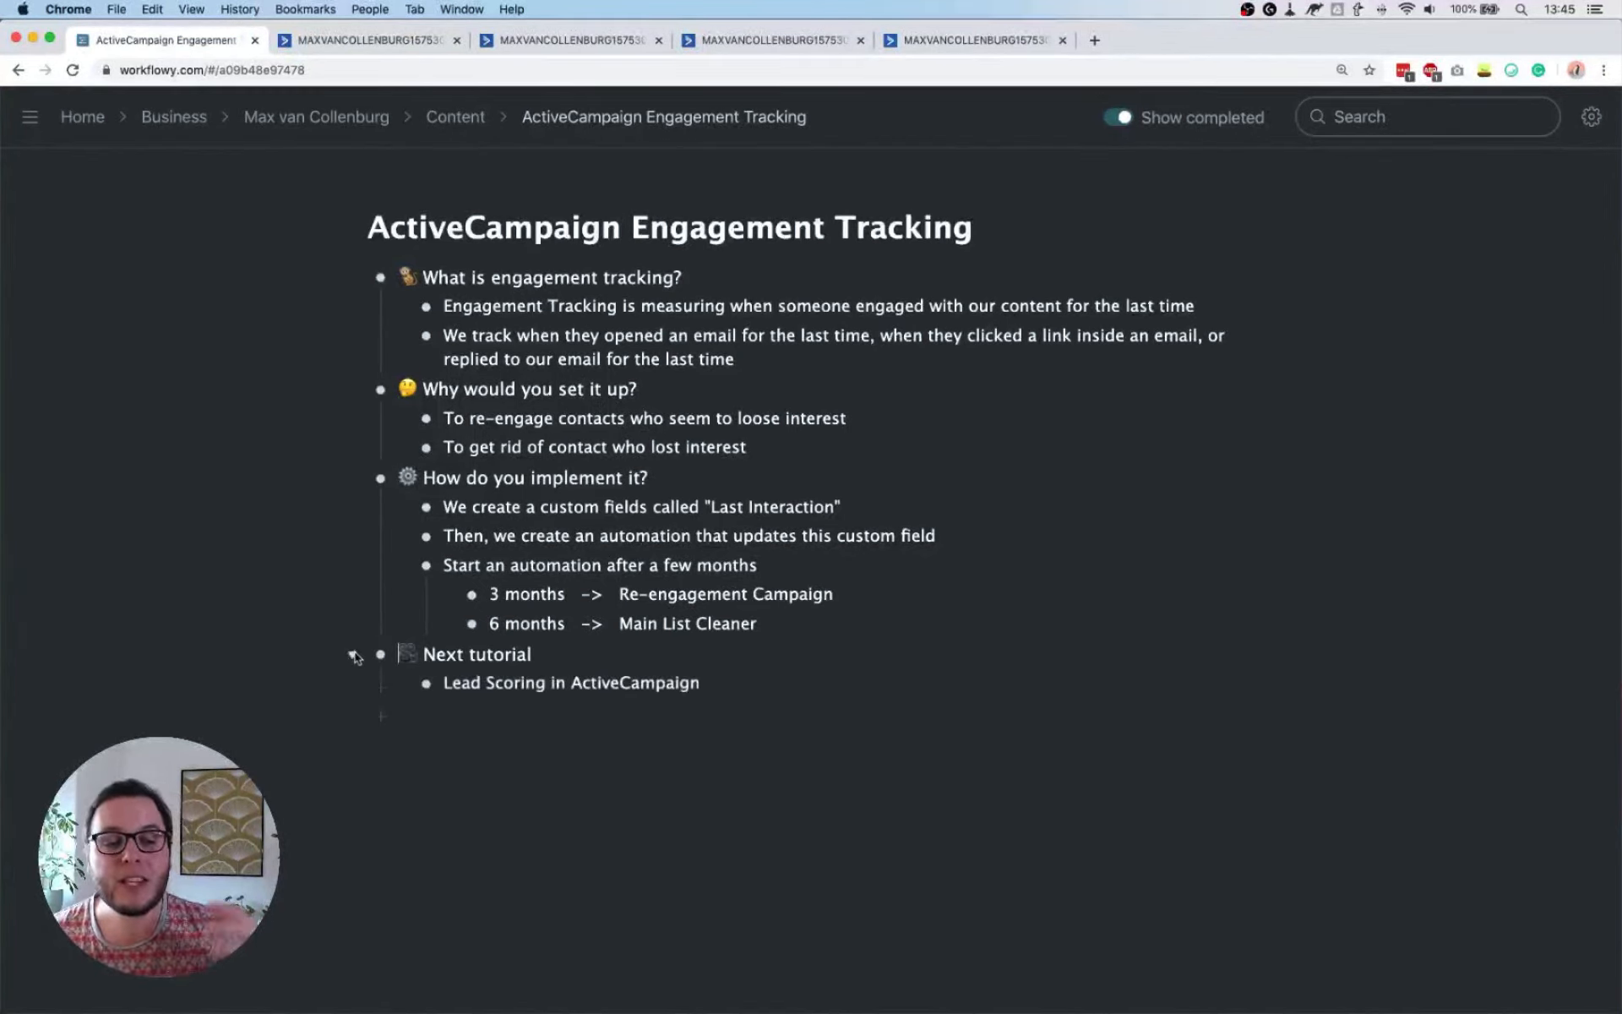